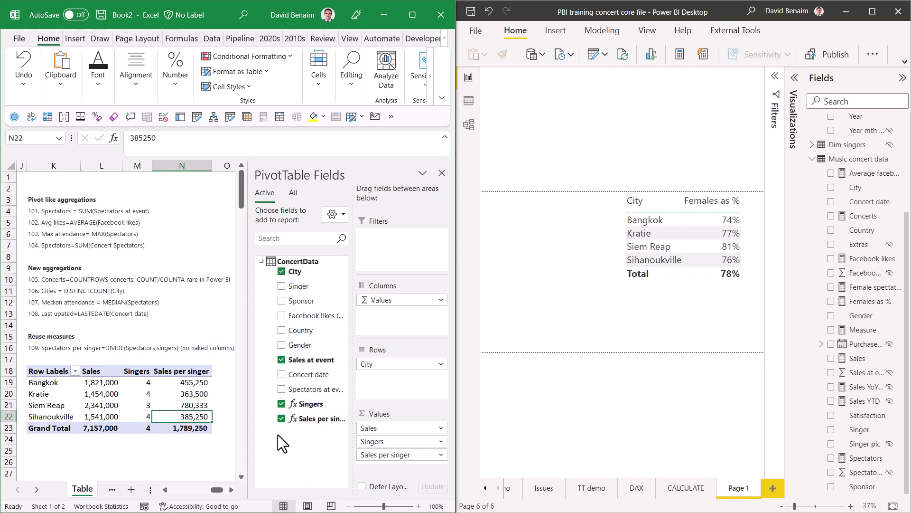
Step: Inspect the pivot's Kratie, Bangkok and Sihanoukville values, then click outside it to close the field list
{"action": "right_click", "coordinate": [115, 393]}
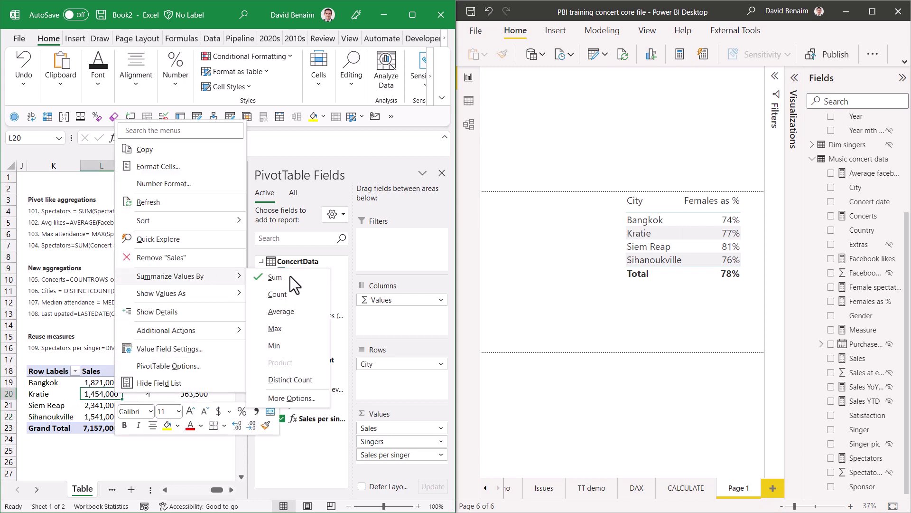
{"action": "mouse_move", "coordinate": [203, 293]}
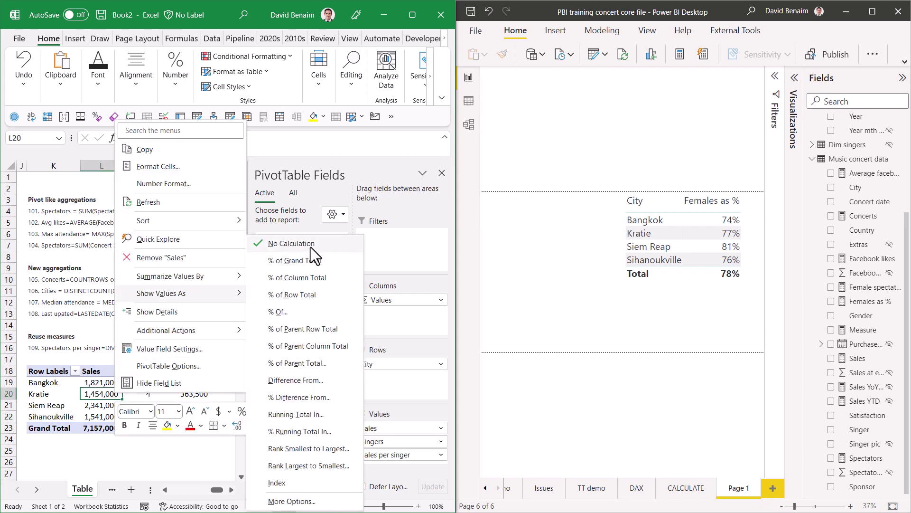
{"action": "key", "text": "Escape"}
{"action": "key", "text": "Escape"}
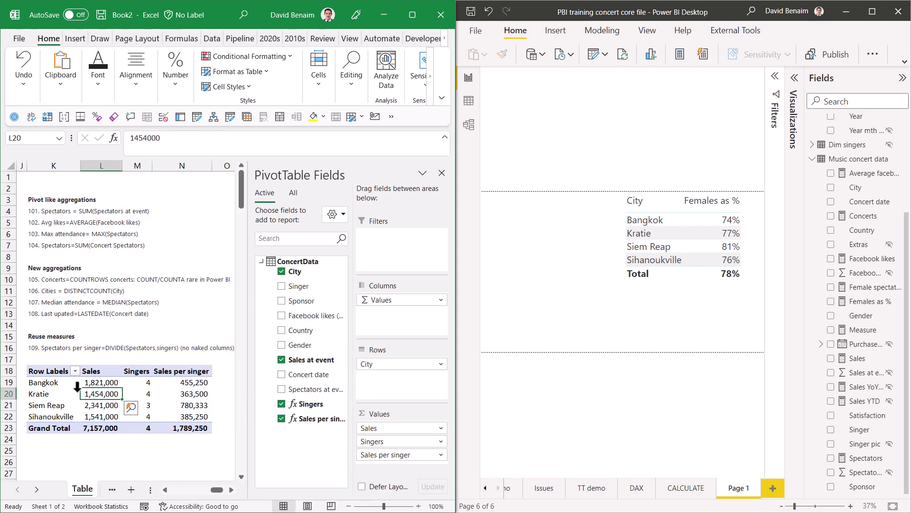
{"action": "left_click", "coordinate": [172, 382]}
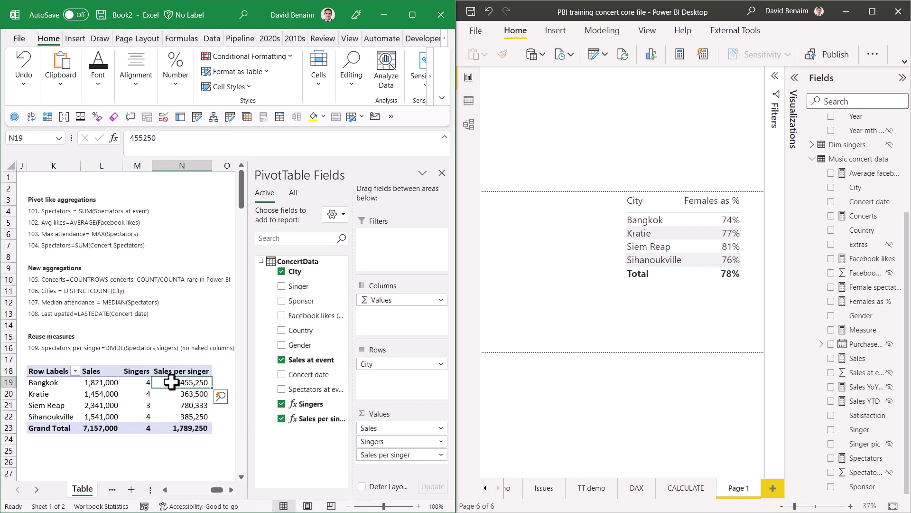
{"action": "left_click", "coordinate": [100, 384]}
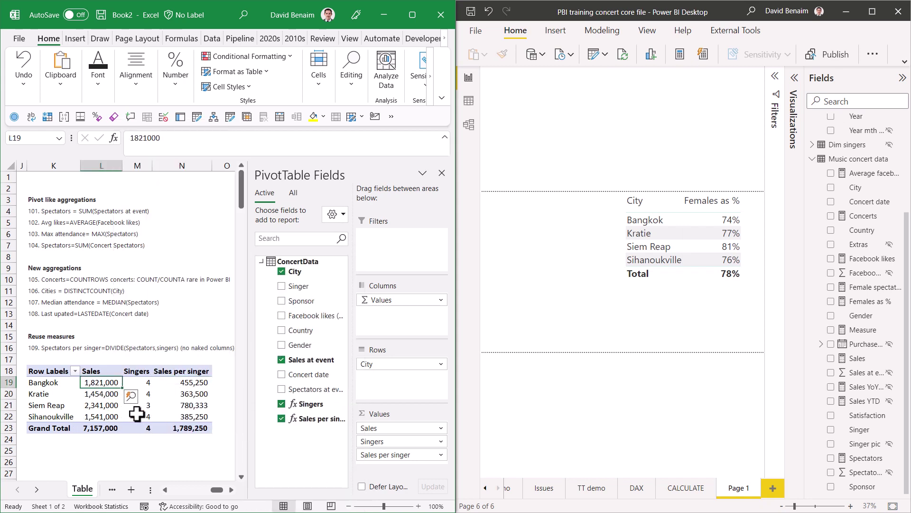
{"action": "left_click", "coordinate": [145, 444]}
{"action": "left_click", "coordinate": [181, 416]}
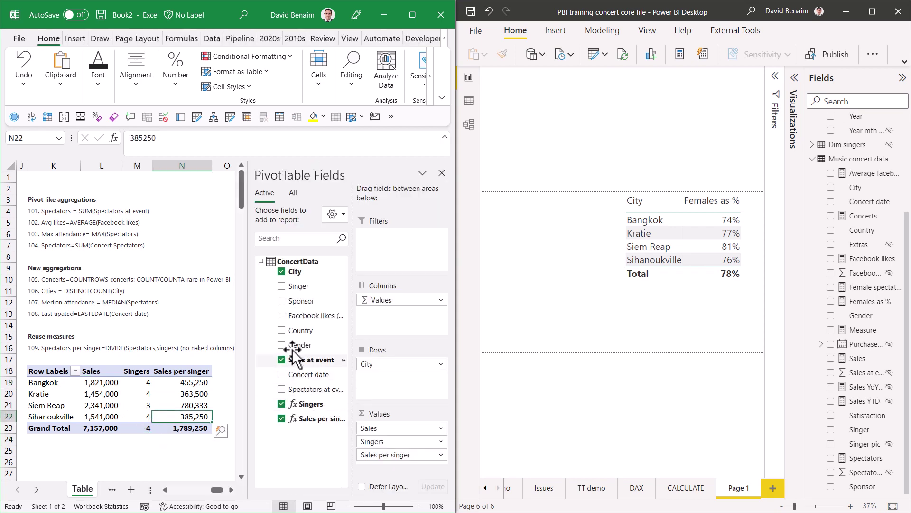
{"action": "mouse_move", "coordinate": [288, 262]}
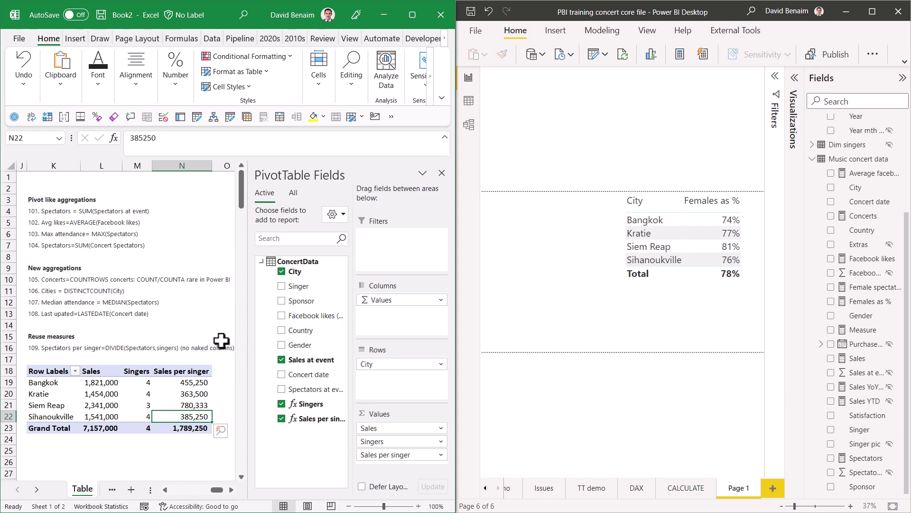
{"action": "left_click", "coordinate": [202, 311]}
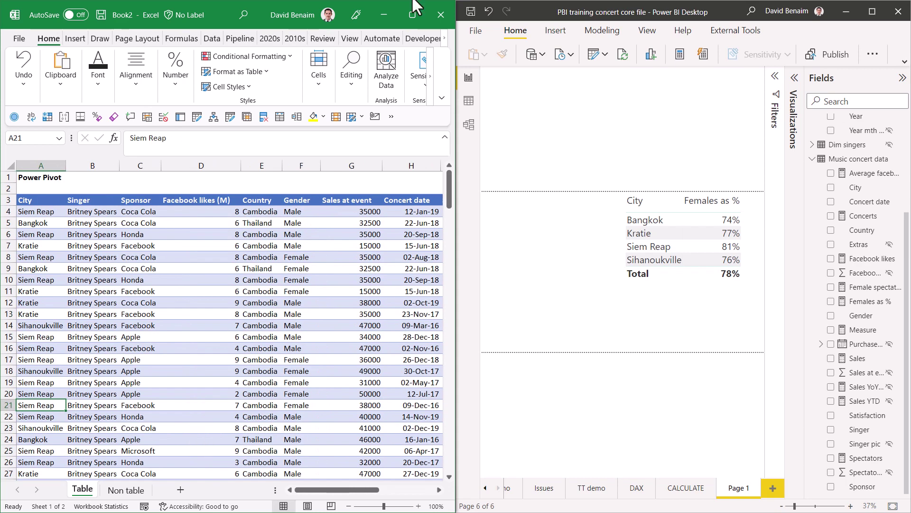
Step: Maximize Excel and select the whole ConcertData table
{"action": "left_click", "coordinate": [413, 16]}
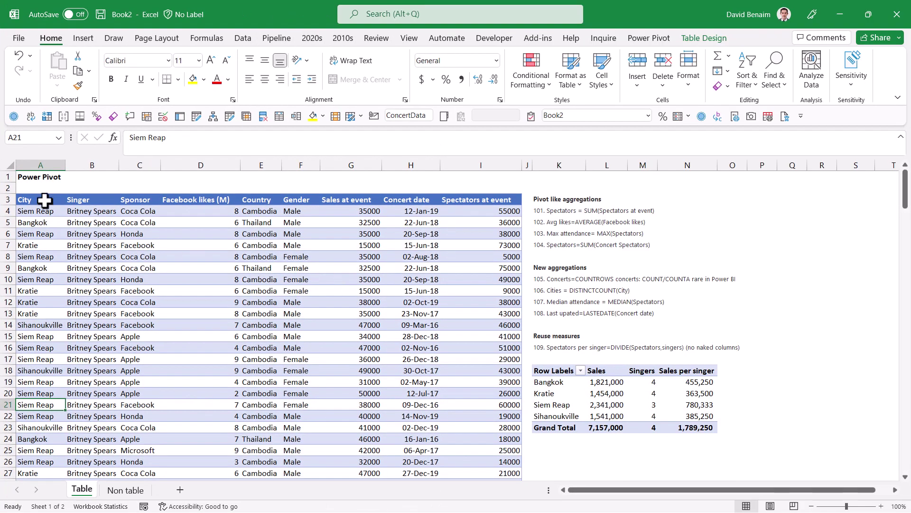
{"action": "left_click_drag", "start_coordinate": [45, 200], "coordinate": [470, 392]}
{"action": "key", "text": "ctrl+shift+Down"}
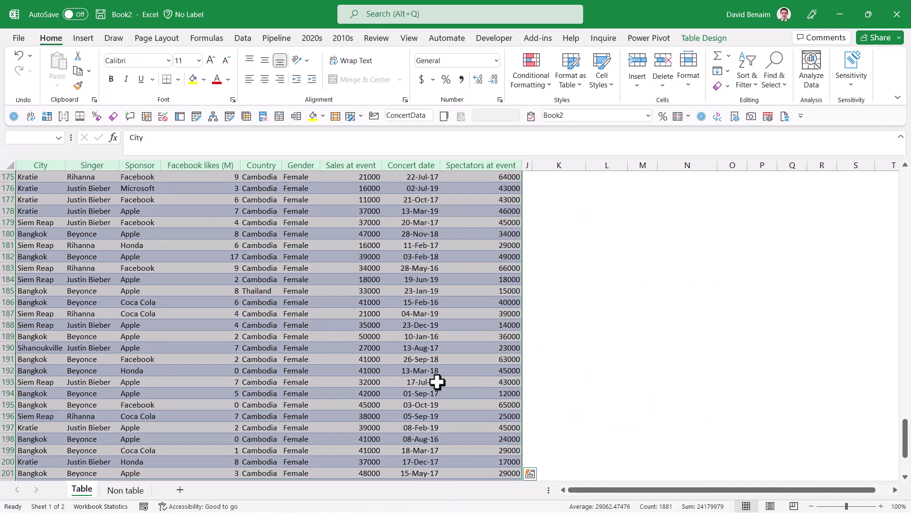
{"action": "key", "text": "ctrl+BackSpace"}
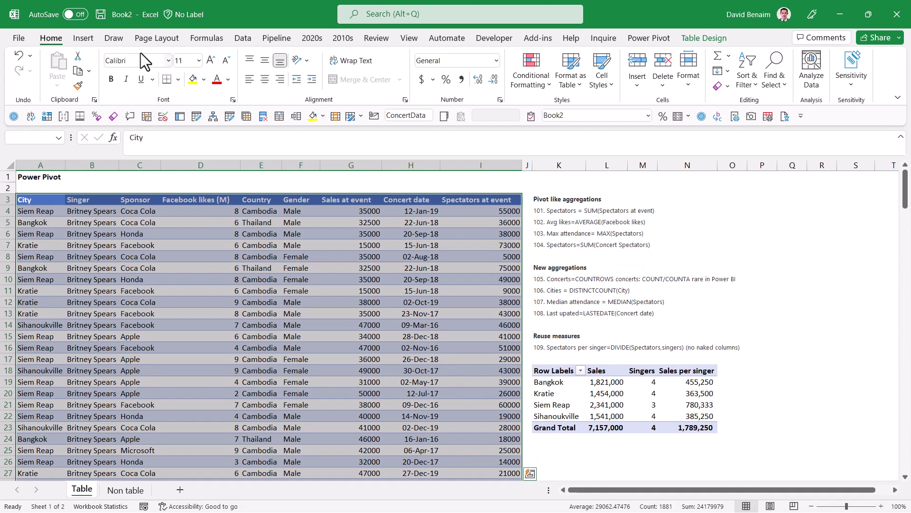
Step: Insert a Data Model PivotTable from the table at cell P4 on the existing sheet
{"action": "left_click", "coordinate": [83, 38]}
{"action": "left_click", "coordinate": [26, 62]}
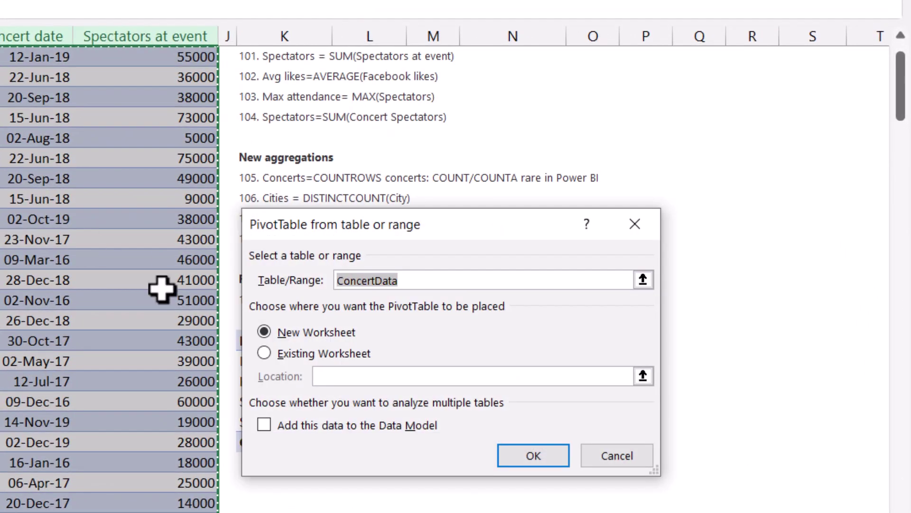
{"action": "left_click", "coordinate": [267, 426]}
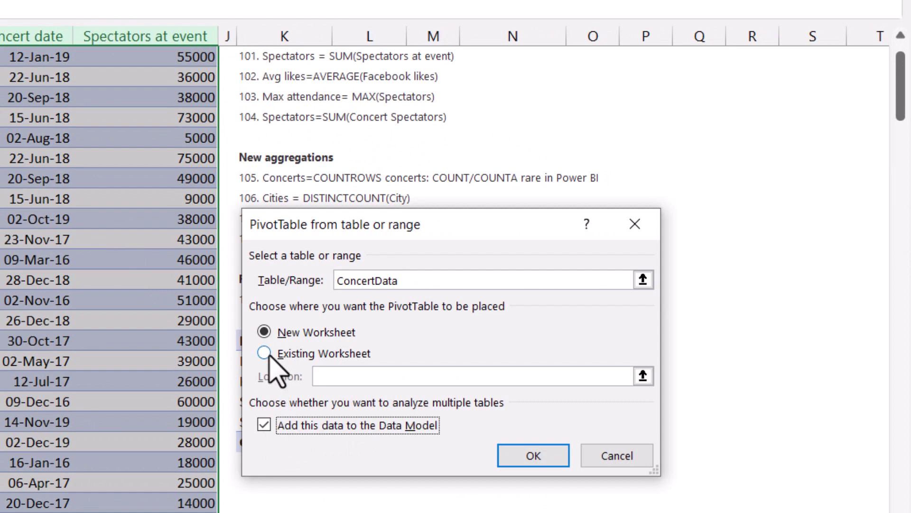
{"action": "left_click", "coordinate": [265, 353]}
{"action": "left_click_drag", "start_coordinate": [451, 227], "coordinate": [42, 273]}
{"action": "scroll", "coordinate": [554, 179], "scroll_direction": "up", "scroll_amount": 1}
{"action": "left_click", "coordinate": [638, 95]}
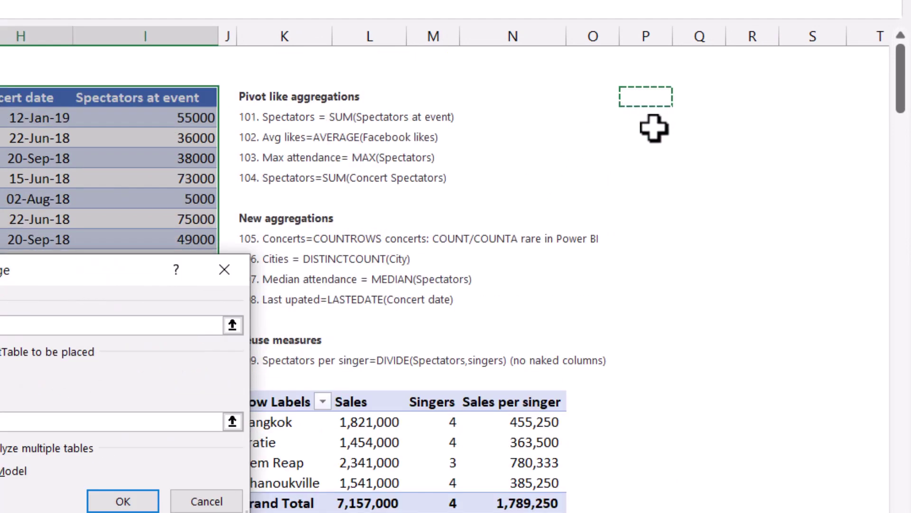
{"action": "key", "text": "Return"}
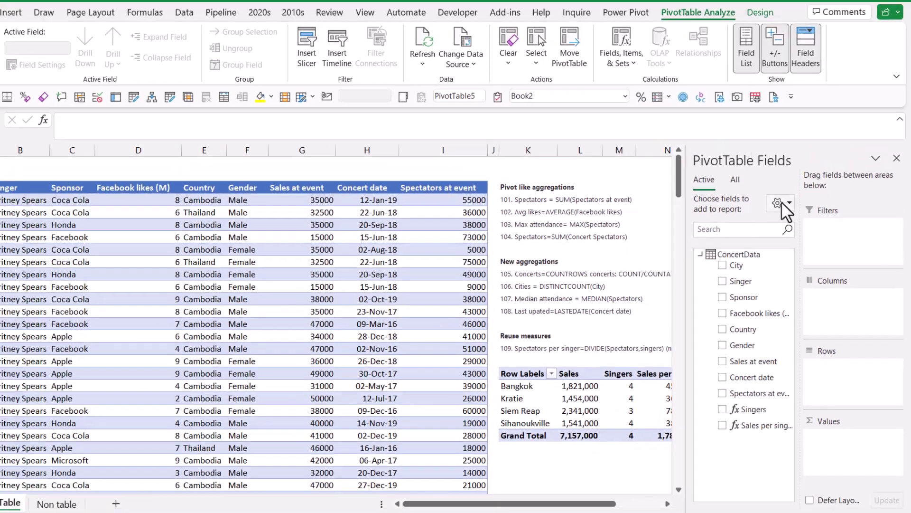
Step: Switch the Fields pane to stacked layout, then back to side-by-side layout
{"action": "left_click", "coordinate": [782, 203]}
{"action": "left_click", "coordinate": [752, 237]}
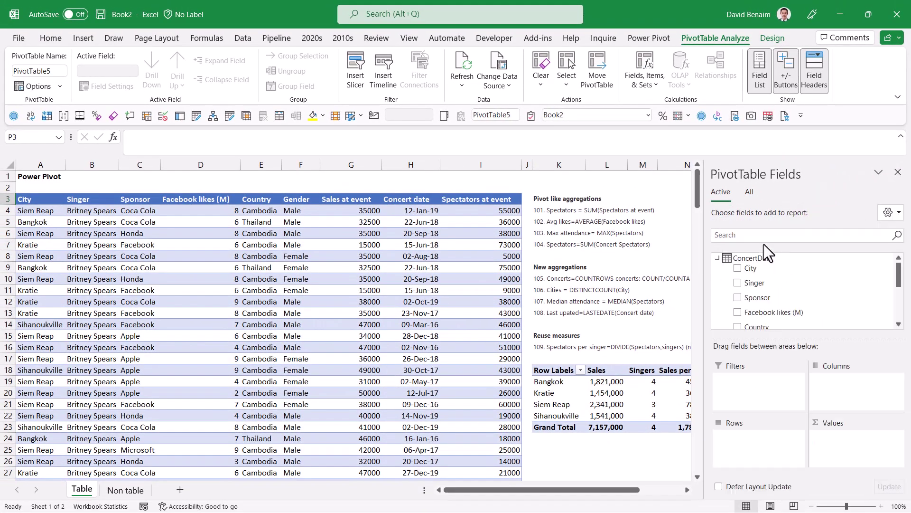
{"action": "scroll", "coordinate": [850, 285], "scroll_direction": "down", "scroll_amount": 3}
{"action": "scroll", "coordinate": [855, 276], "scroll_direction": "up", "scroll_amount": 3}
{"action": "left_click", "coordinate": [890, 212]}
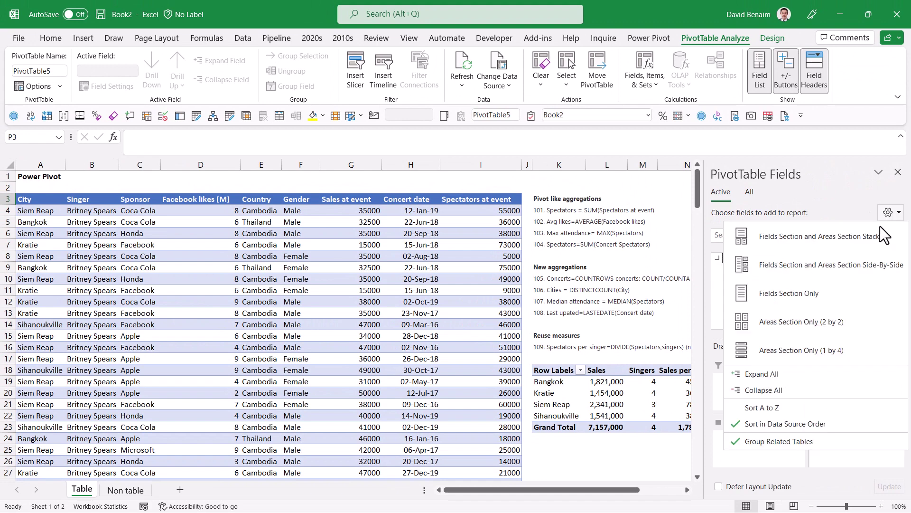
{"action": "left_click", "coordinate": [790, 266]}
Step: Create a Data Model PivotTable from the Non table data on a new sheet
{"action": "left_click", "coordinate": [577, 198]}
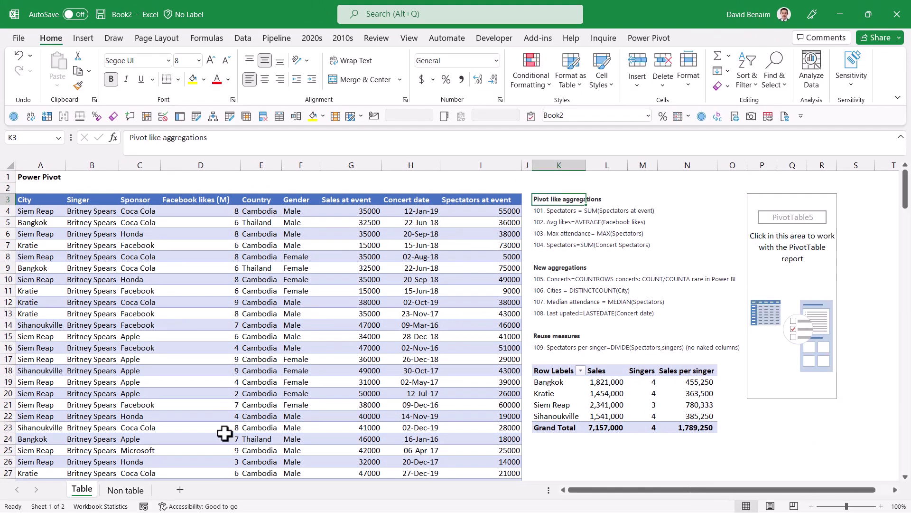
{"action": "left_click", "coordinate": [209, 347]}
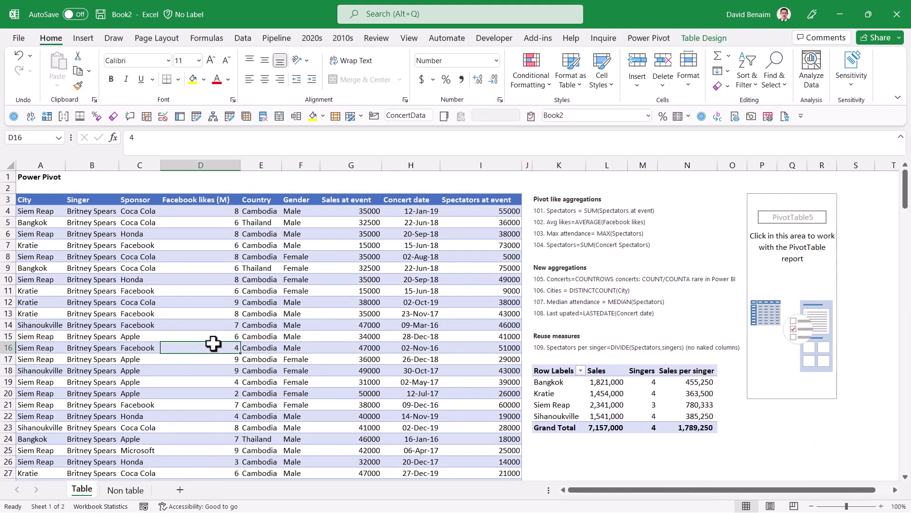
{"action": "left_click", "coordinate": [116, 490]}
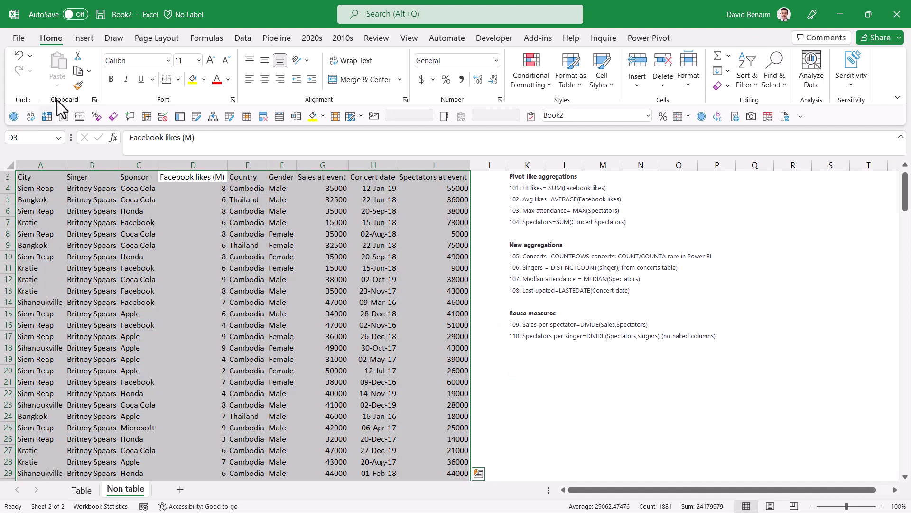
{"action": "left_click", "coordinate": [83, 38]}
{"action": "left_click", "coordinate": [27, 61]}
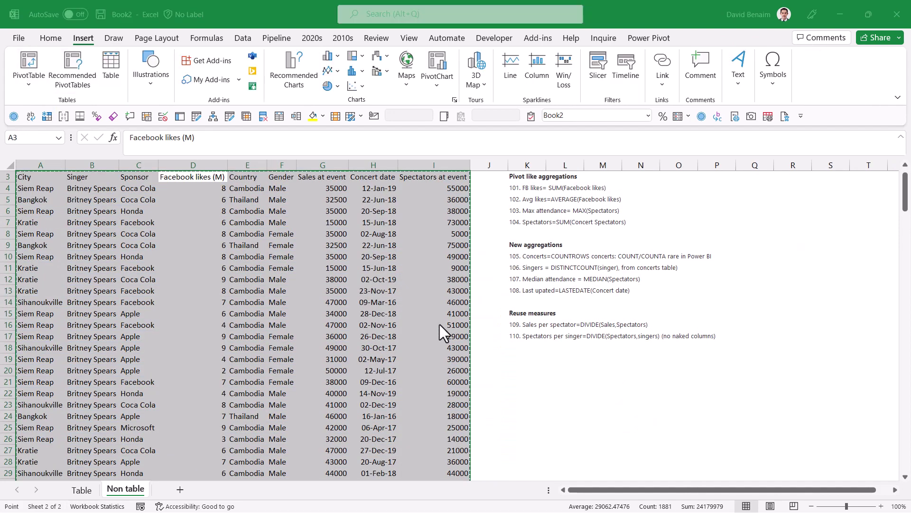
{"action": "left_click", "coordinate": [368, 410]}
{"action": "left_click", "coordinate": [470, 424]}
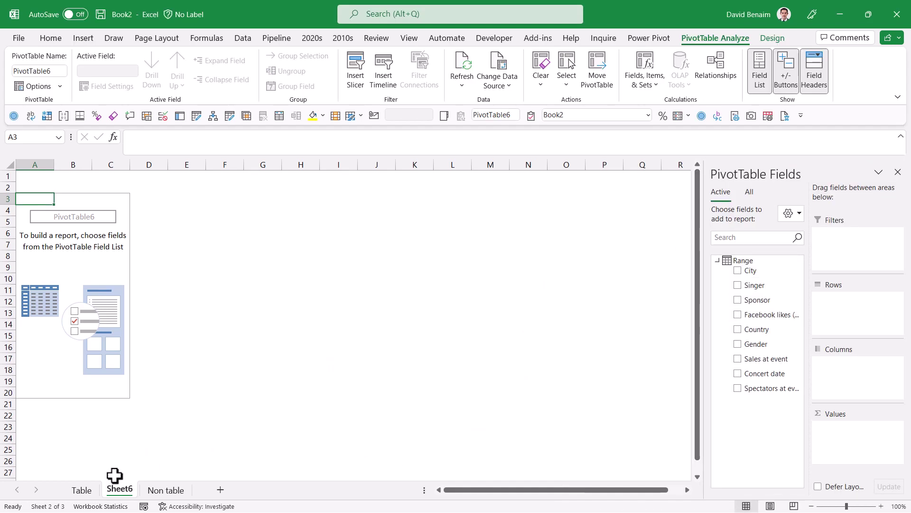
Step: Return to the Table sheet and select PivotTable5 to show its field list
{"action": "left_click", "coordinate": [163, 491]}
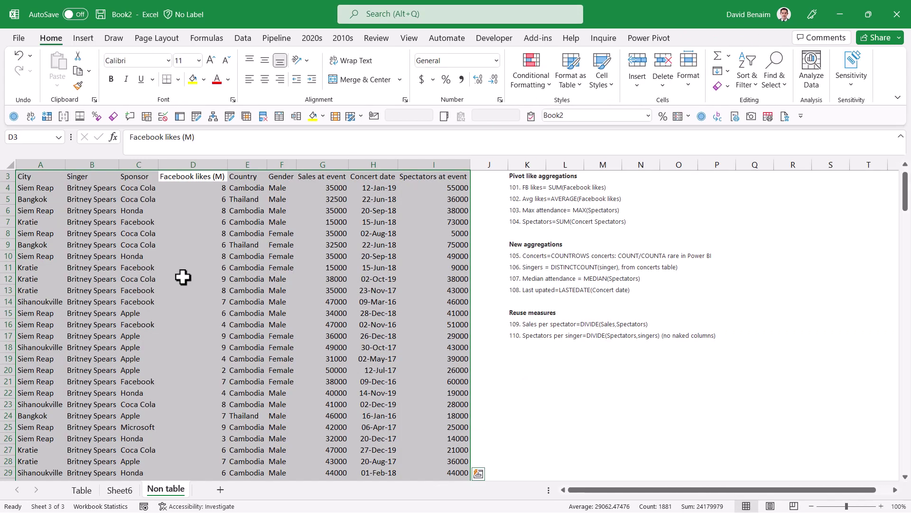
{"action": "left_click", "coordinate": [86, 40]}
{"action": "left_click", "coordinate": [82, 490]}
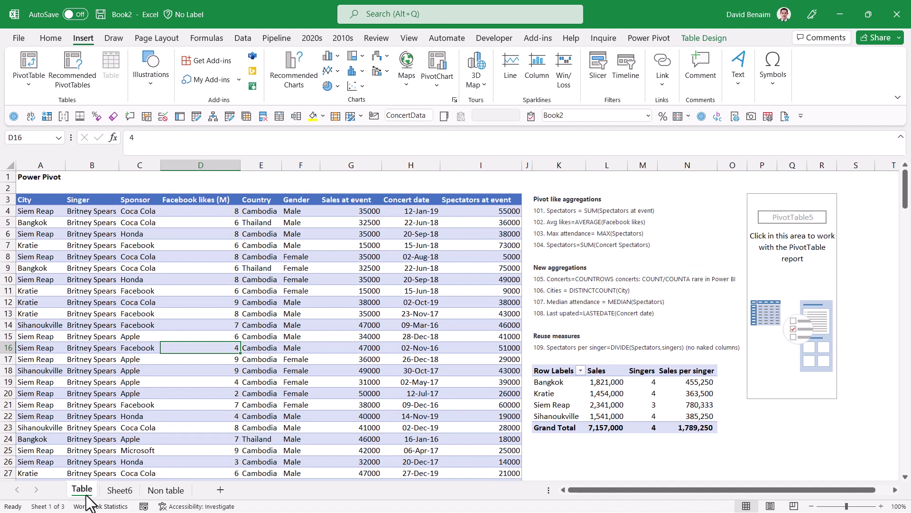
{"action": "left_click", "coordinate": [309, 266]}
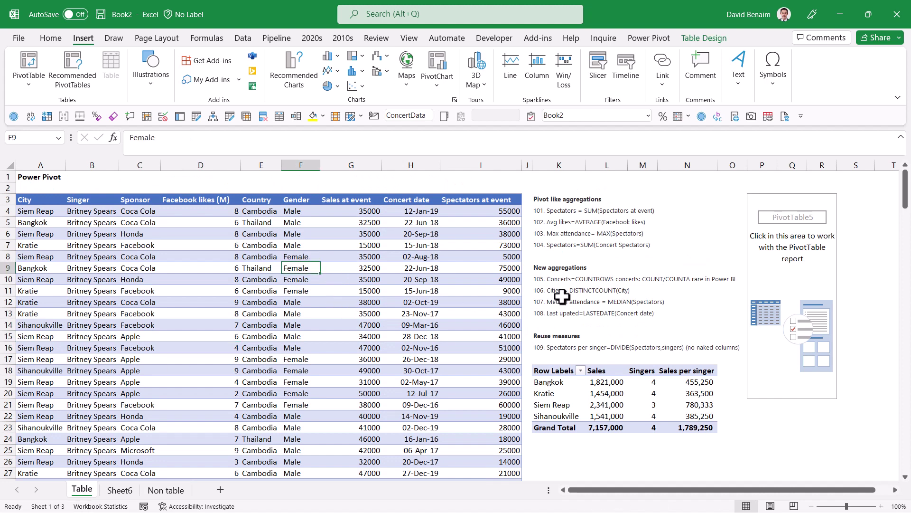
{"action": "key", "text": "Right"}
{"action": "key", "text": "Right"}
{"action": "key", "text": "Right"}
{"action": "key", "text": "Right"}
{"action": "key", "text": "Right"}
{"action": "key", "text": "Right"}
{"action": "key", "text": "Right"}
{"action": "key", "text": "Right"}
{"action": "key", "text": "Right"}
{"action": "key", "text": "Right"}
{"action": "key", "text": "Right"}
{"action": "key", "text": "Right"}
{"action": "key", "text": "Right"}
{"action": "key", "text": "Right"}
{"action": "key", "text": "Right"}
{"action": "key", "text": "Right"}
{"action": "key", "text": "Right"}
{"action": "key", "text": "Right"}
{"action": "key", "text": "Right"}
{"action": "key", "text": "Right"}
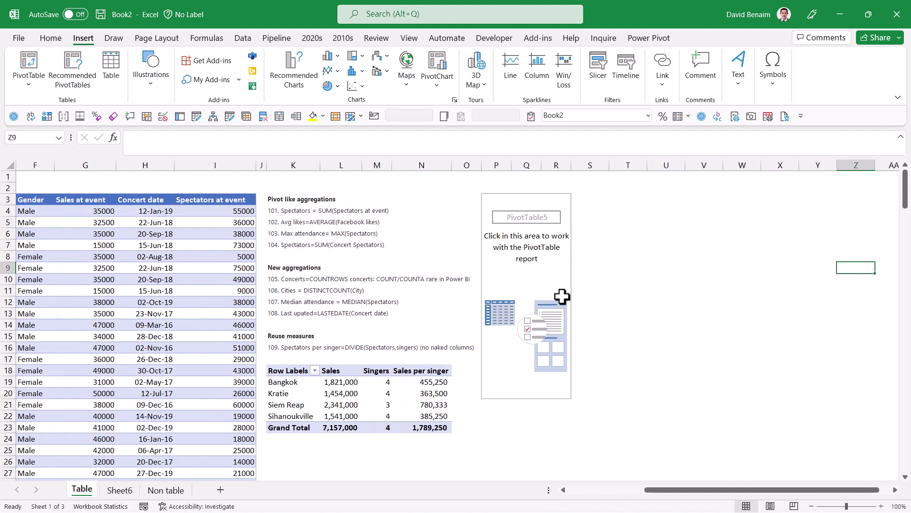
{"action": "left_click", "coordinate": [405, 218]}
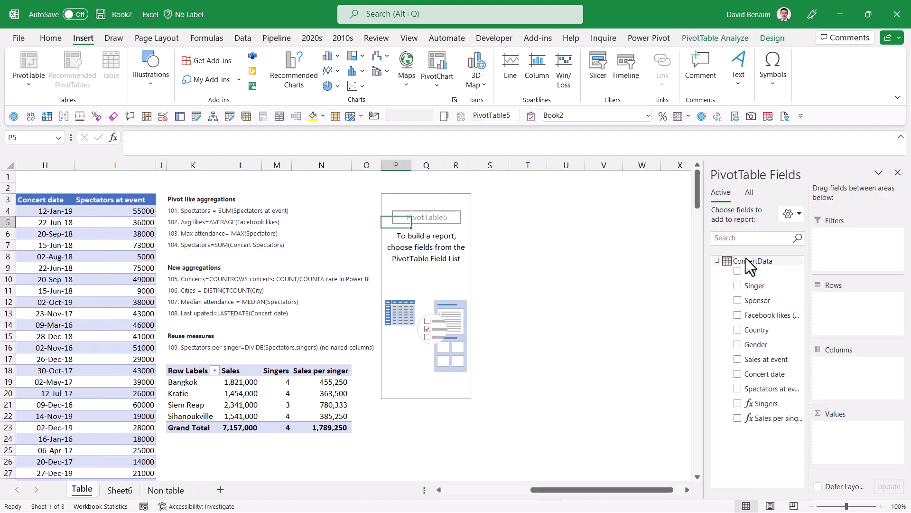
Step: Add a ConcertData measure named Spectators with formula =SUM(ConcertData[Spectators at event])
{"action": "right_click", "coordinate": [775, 262]}
{"action": "left_click", "coordinate": [826, 270]}
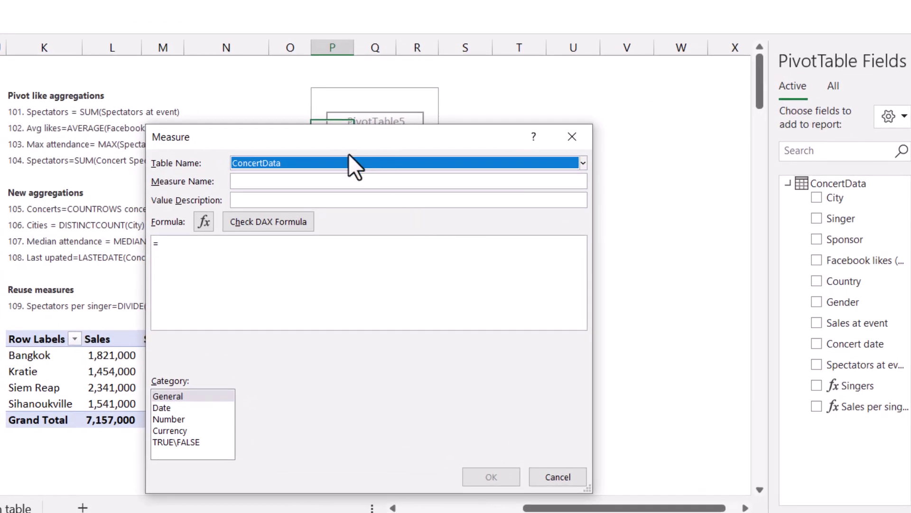
{"action": "left_click", "coordinate": [260, 182]}
{"action": "type", "text": "Spectators"}
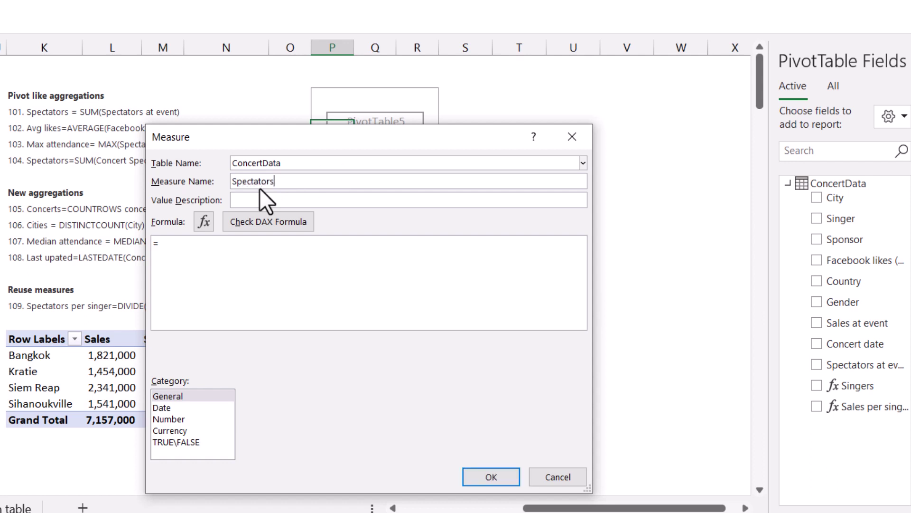
{"action": "left_click", "coordinate": [222, 267]}
{"action": "type", "text": "sum"}
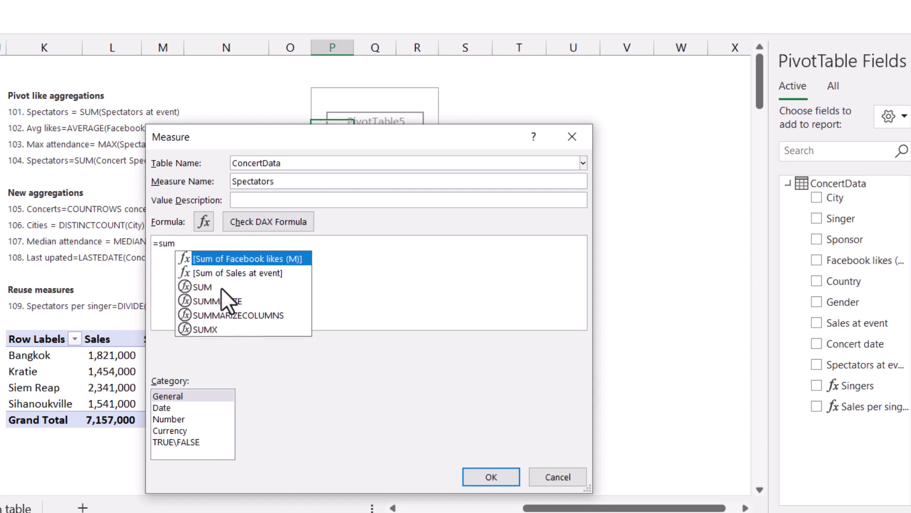
{"action": "double_click", "coordinate": [221, 288]}
{"action": "type", "text": "specta"}
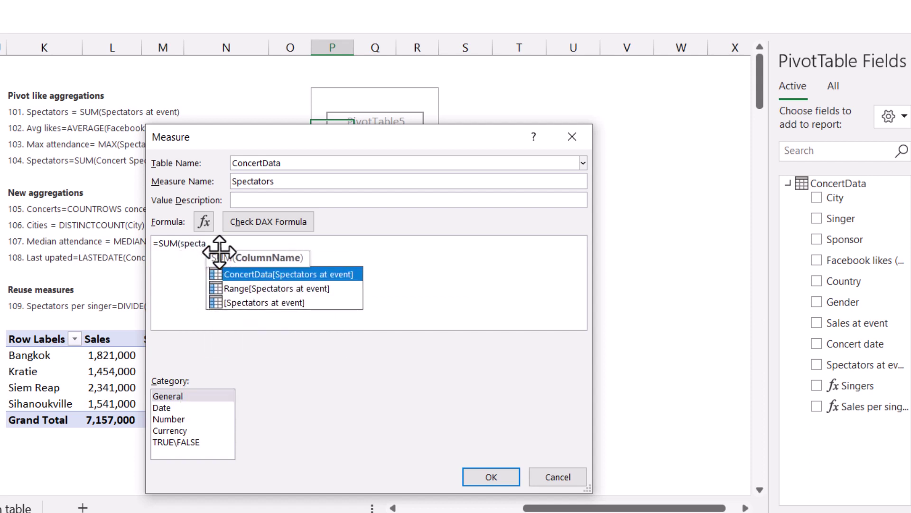
{"action": "double_click", "coordinate": [273, 276]}
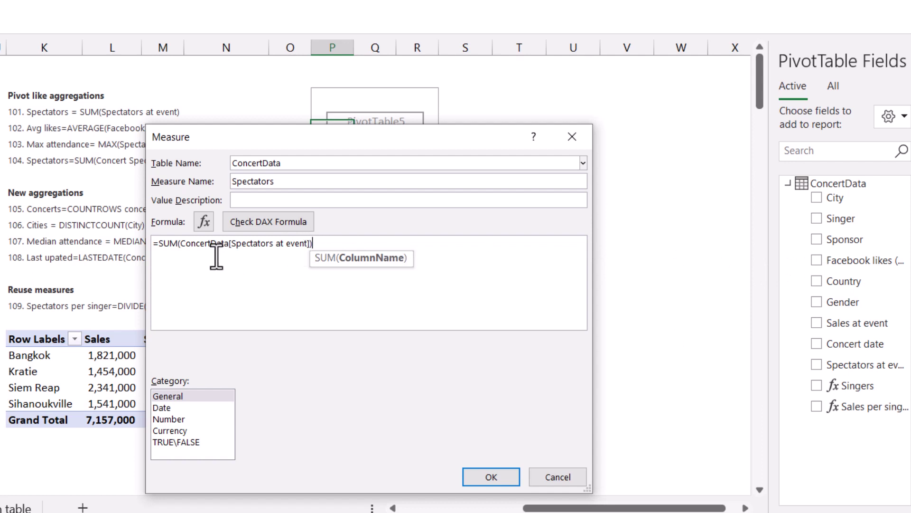
{"action": "type", "text": ")"}
Step: Format the Spectators measure as a Number with 1000 separator and save it
{"action": "left_click_drag", "start_coordinate": [232, 243], "coordinate": [308, 243]}
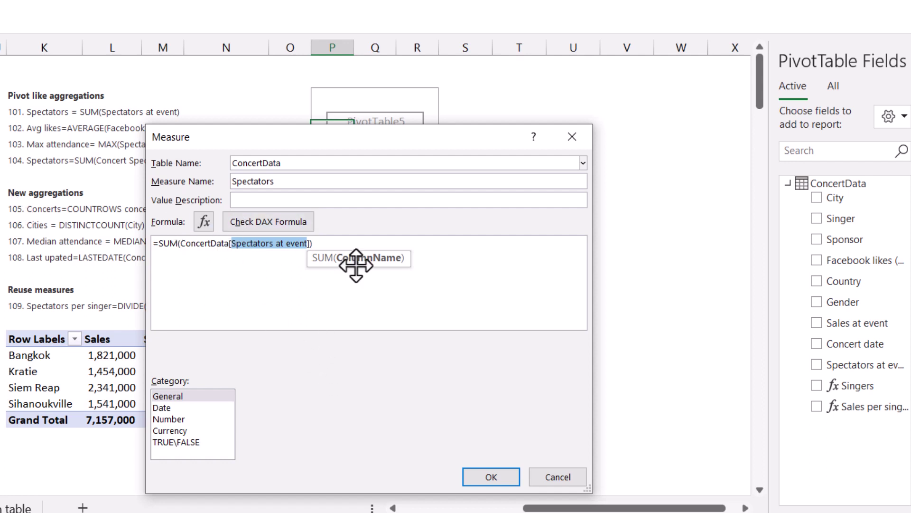
{"action": "left_click", "coordinate": [367, 243]}
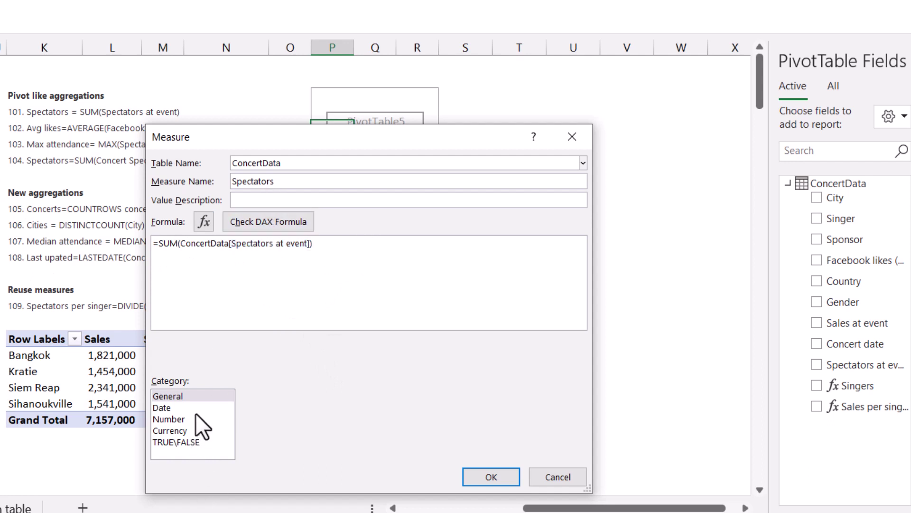
{"action": "left_click", "coordinate": [169, 419]}
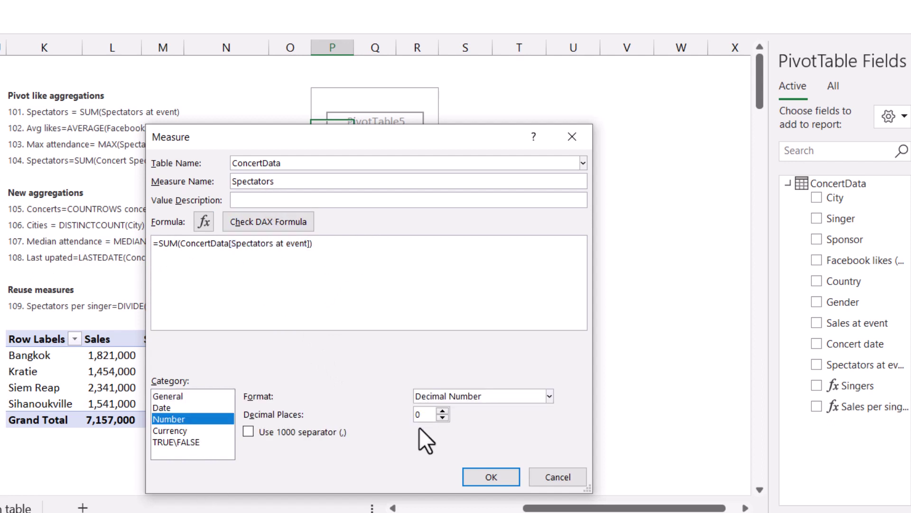
{"action": "left_click", "coordinate": [329, 432]}
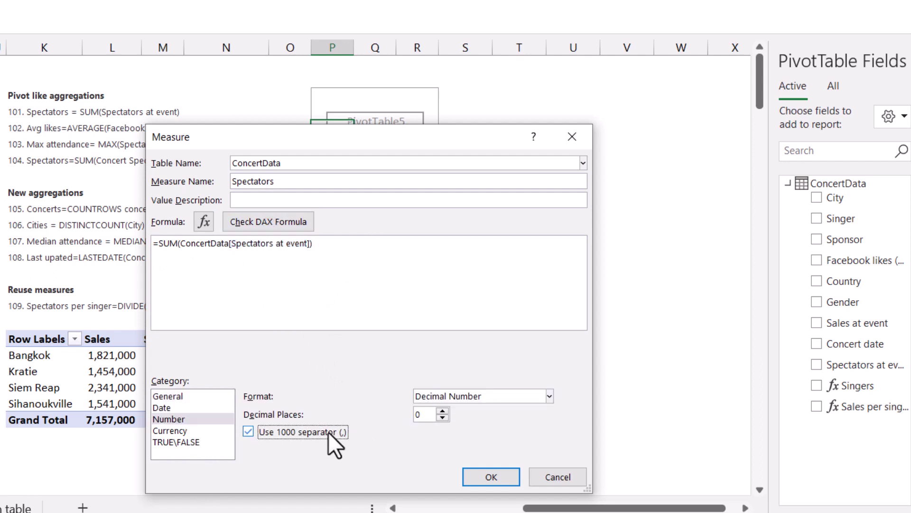
{"action": "left_click", "coordinate": [488, 479]}
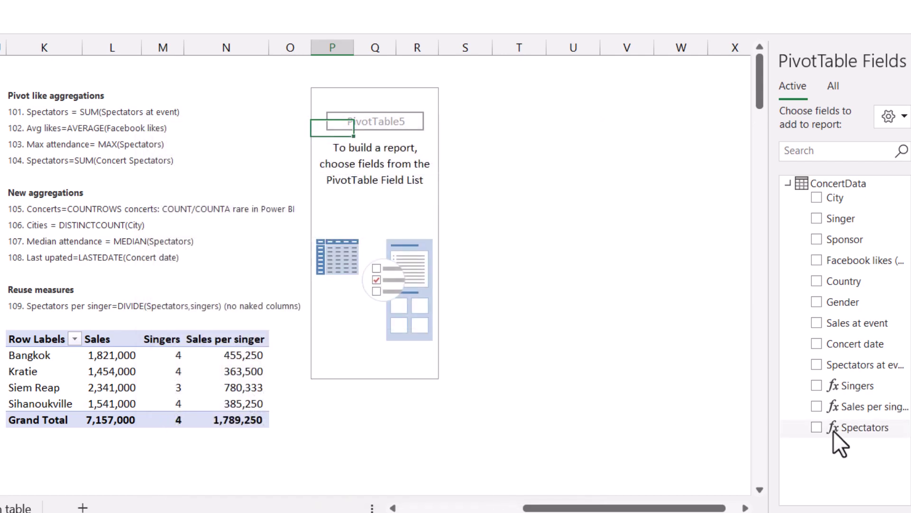
Step: Add the Spectators measure, City rows and Sum of Spectators at event to the pivot
{"action": "left_click", "coordinate": [816, 427]}
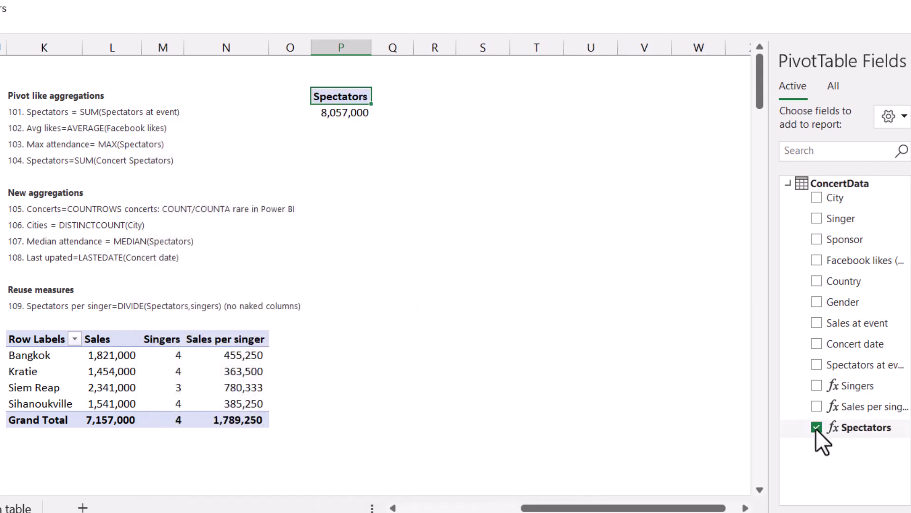
{"action": "left_click", "coordinate": [817, 198]}
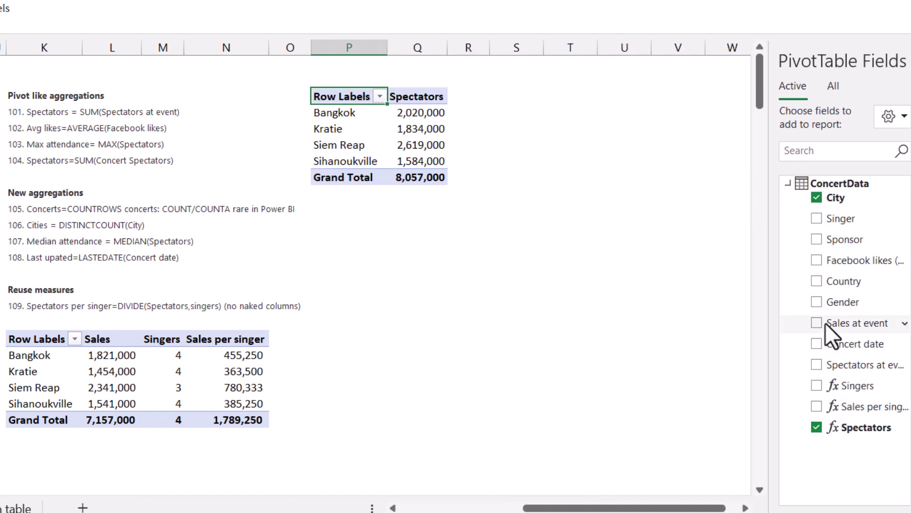
{"action": "left_click", "coordinate": [818, 366]}
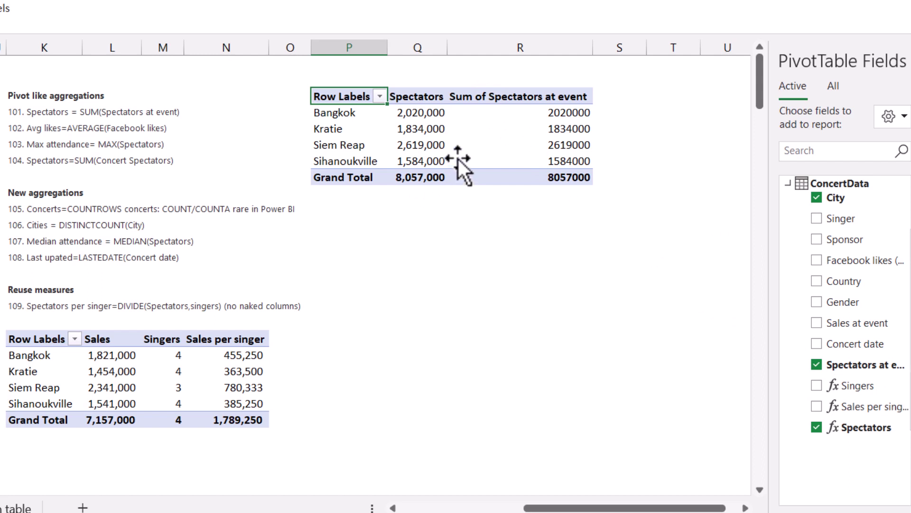
Step: Review the summary options for Spectators at event, then select the aggregation notes 105 to 108
{"action": "right_click", "coordinate": [548, 132]}
{"action": "mouse_move", "coordinate": [664, 357]}
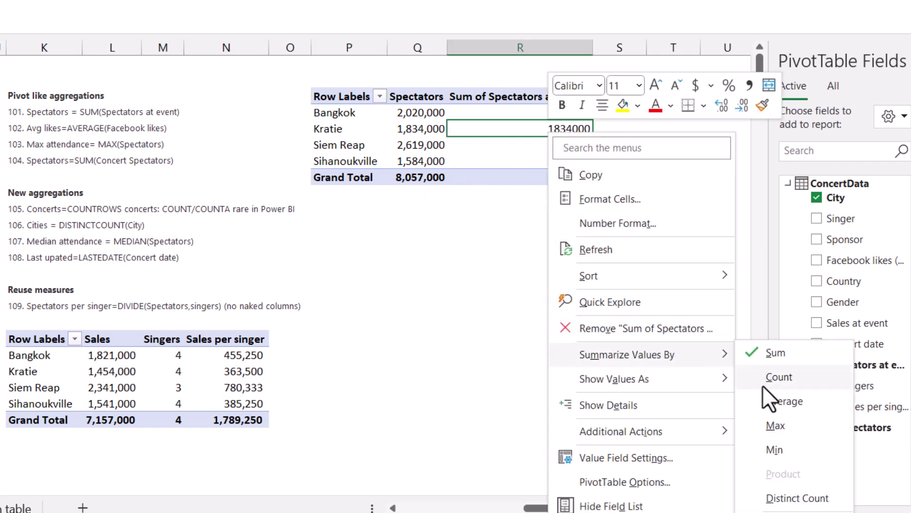
{"action": "left_click", "coordinate": [431, 284]}
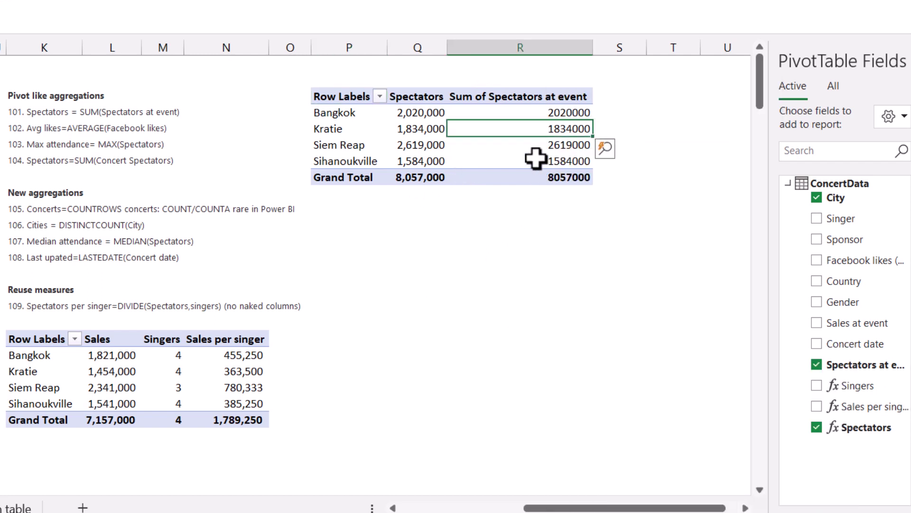
{"action": "mouse_move", "coordinate": [536, 158]}
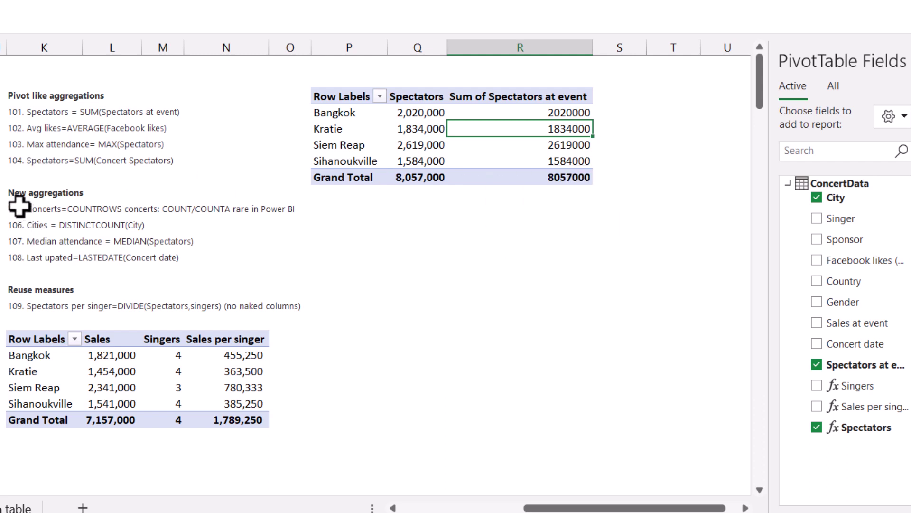
{"action": "left_click_drag", "start_coordinate": [21, 209], "coordinate": [24, 255]}
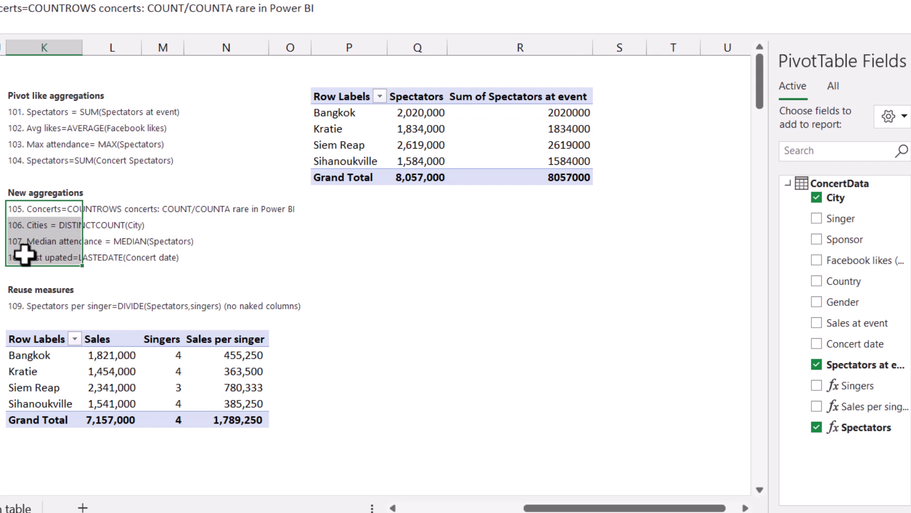
{"action": "left_click", "coordinate": [492, 126]}
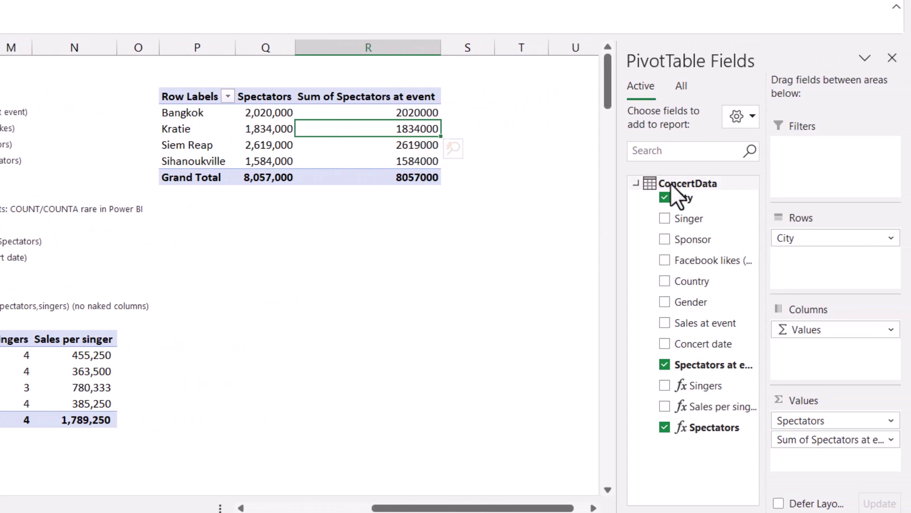
Step: Add Count of Singer and Count of Sponsor to the pivot's Values
{"action": "left_click_drag", "start_coordinate": [683, 221], "coordinate": [807, 460]}
{"action": "left_click_drag", "start_coordinate": [695, 246], "coordinate": [845, 470]}
{"action": "left_click", "coordinate": [517, 212]}
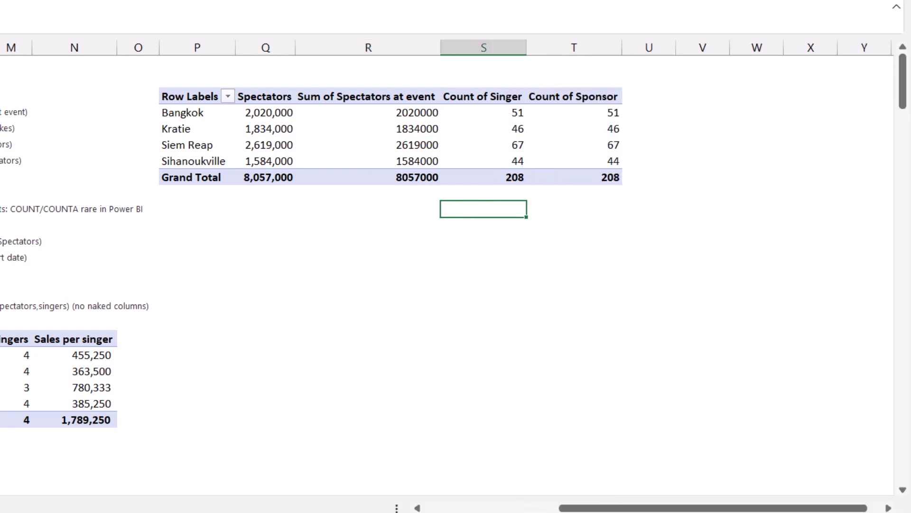
Step: Filter the concert data to Bangkok only, then remove the filter
{"action": "key", "text": "ctrl+Home"}
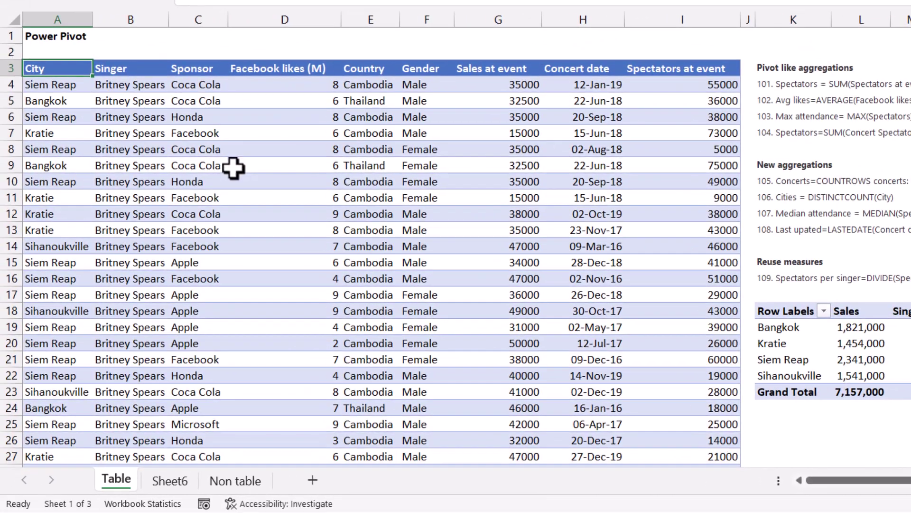
{"action": "key", "text": "ctrl+shift+l"}
{"action": "left_click", "coordinate": [85, 68]}
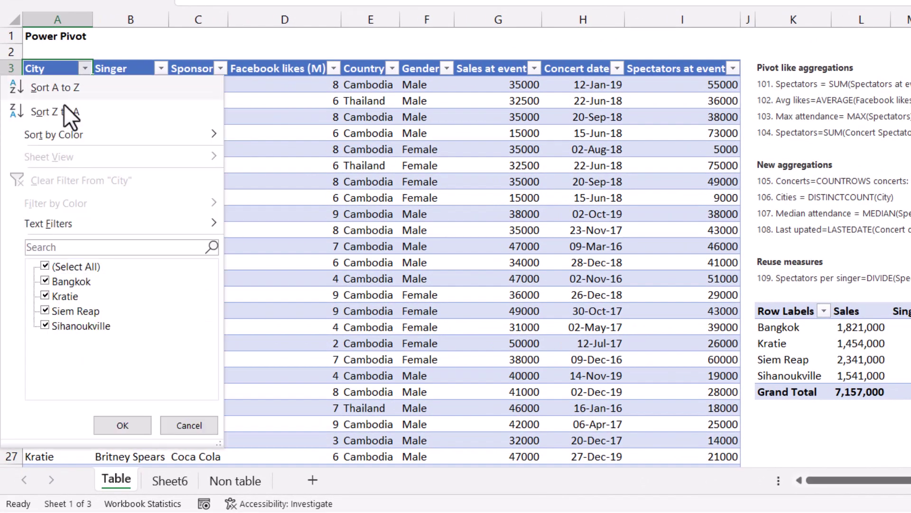
{"action": "left_click", "coordinate": [46, 266]}
{"action": "left_click", "coordinate": [121, 425]}
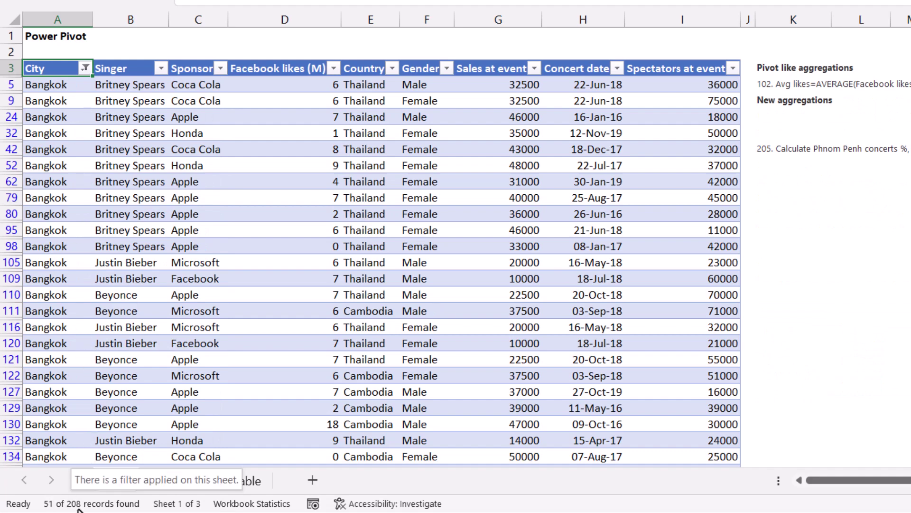
{"action": "left_click", "coordinate": [647, 102]}
{"action": "key", "text": "ctrl+shift+l"}
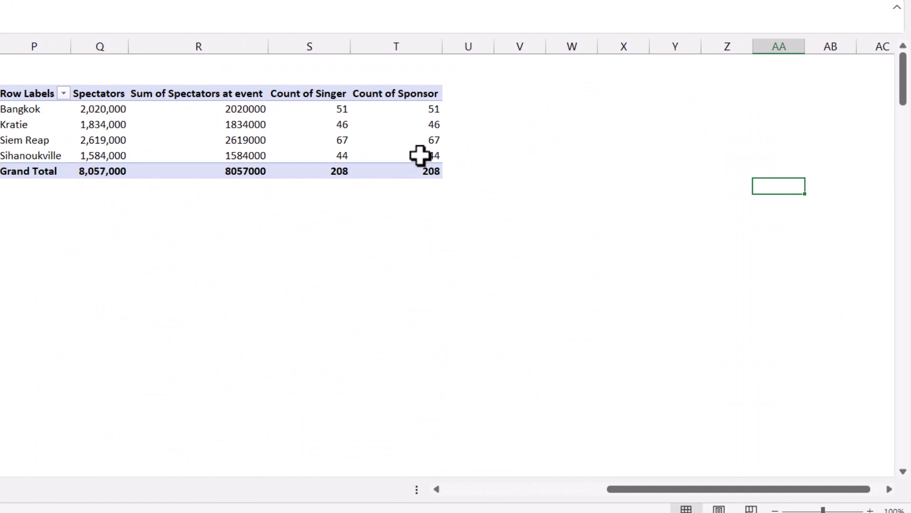
Step: Start a new ConcertData measure and enter its name, Concerts
{"action": "left_click", "coordinate": [386, 124]}
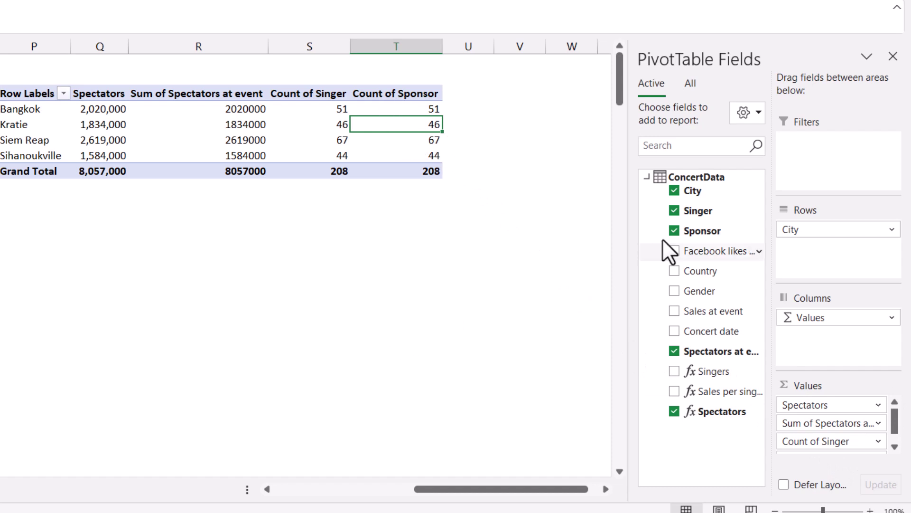
{"action": "right_click", "coordinate": [704, 177]}
{"action": "left_click", "coordinate": [795, 188]}
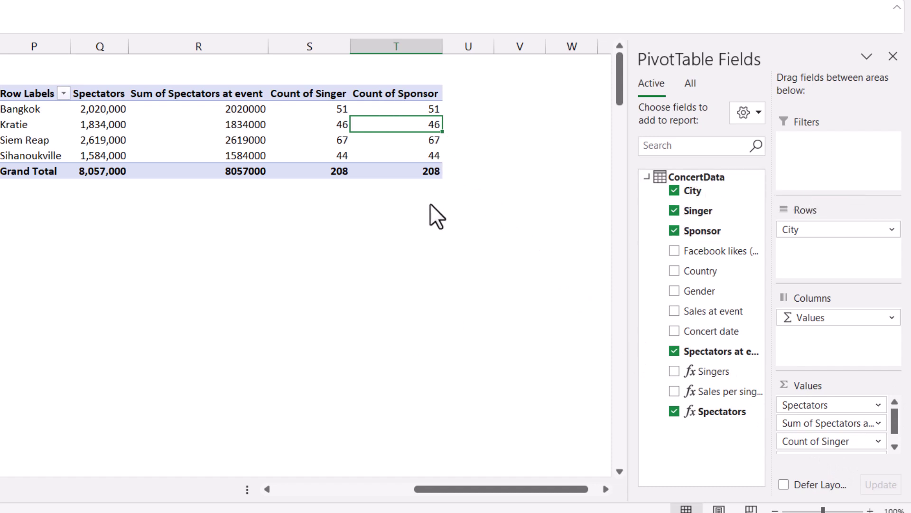
{"action": "left_click", "coordinate": [138, 176]}
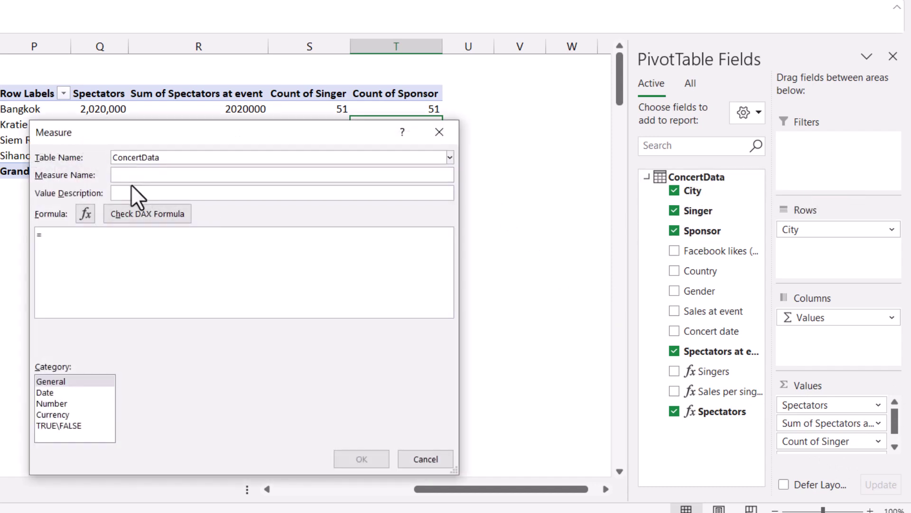
{"action": "type", "text": "Concerts"}
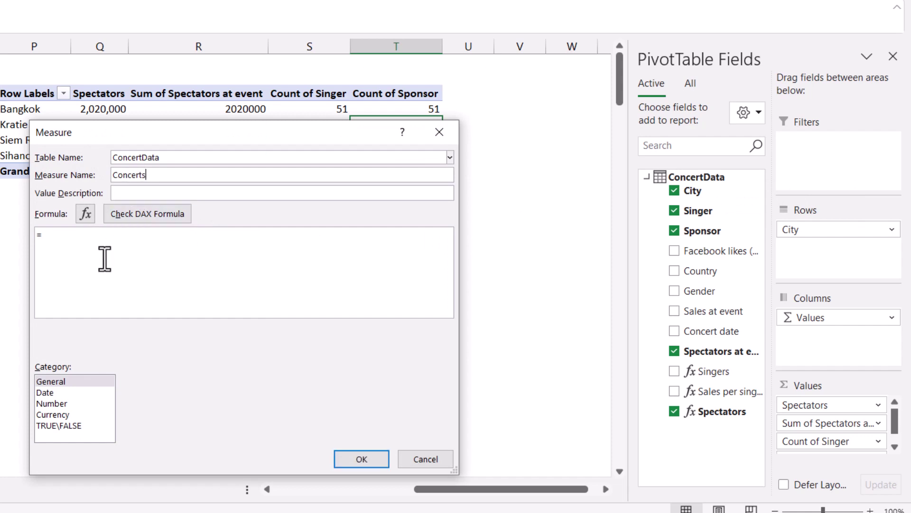
{"action": "type", "text": "countr"}
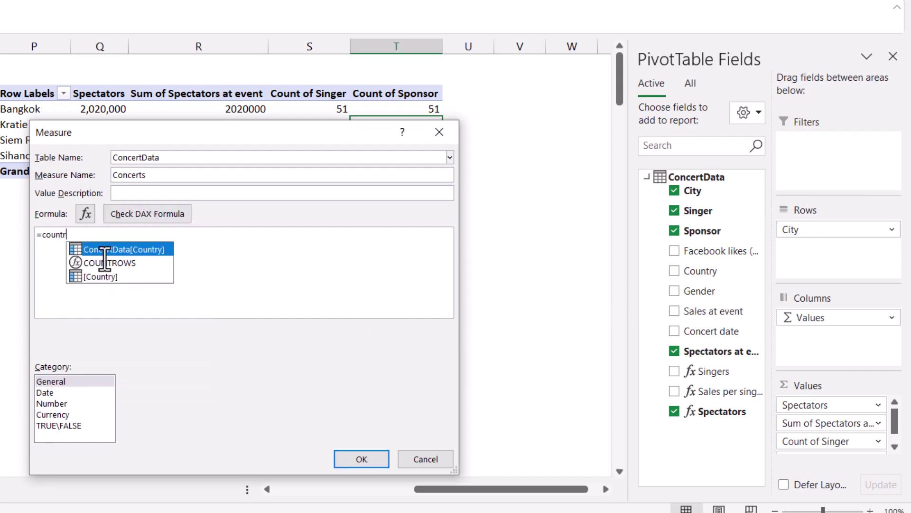
Step: Define Concerts as =COUNTROWS(ConcertData), check and save it, and add it to the pivot
{"action": "double_click", "coordinate": [118, 261]}
{"action": "type", "text": "("}
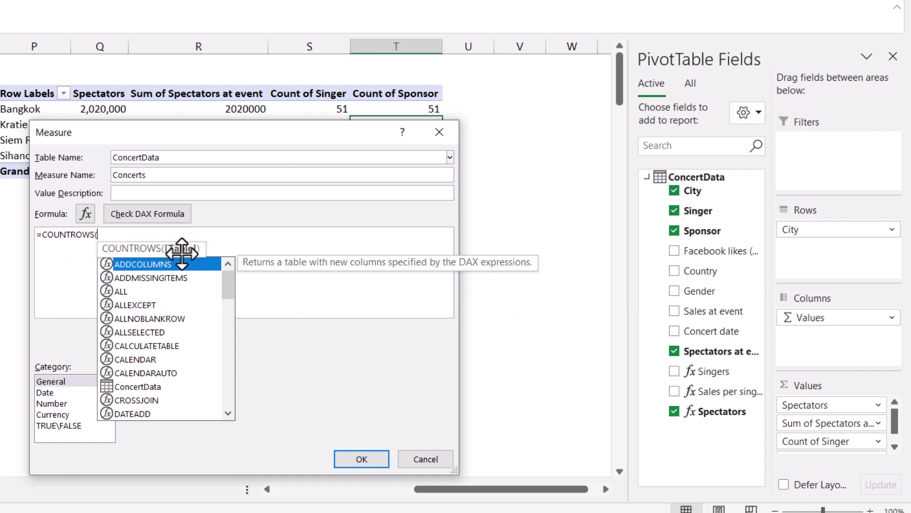
{"action": "double_click", "coordinate": [153, 386]}
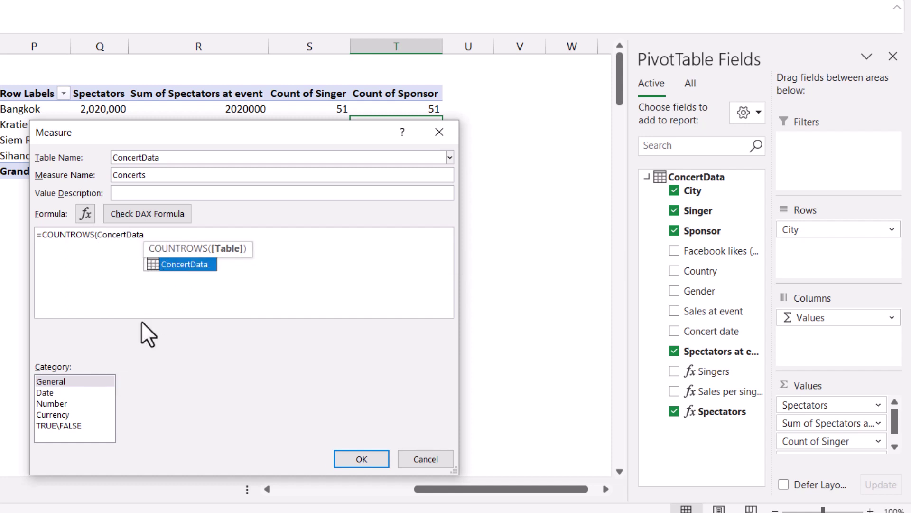
{"action": "type", "text": ")"}
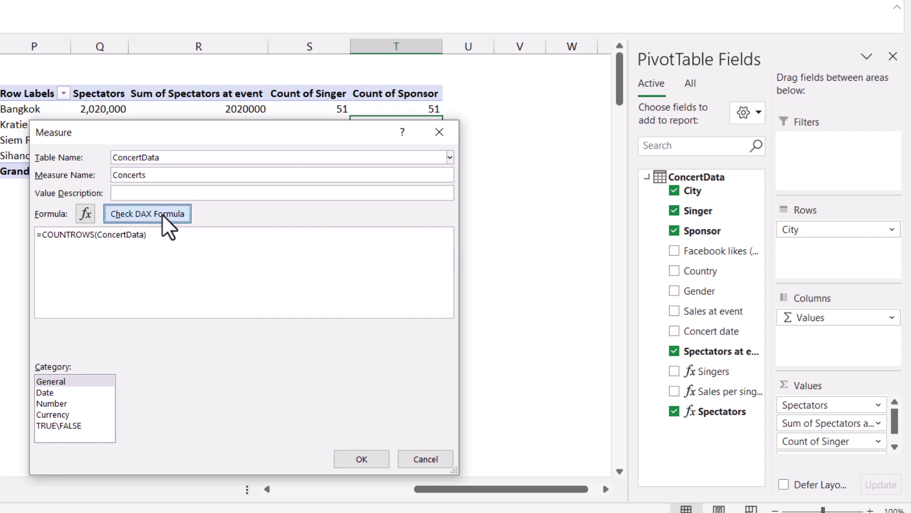
{"action": "left_click", "coordinate": [161, 213]}
{"action": "left_click", "coordinate": [362, 458]}
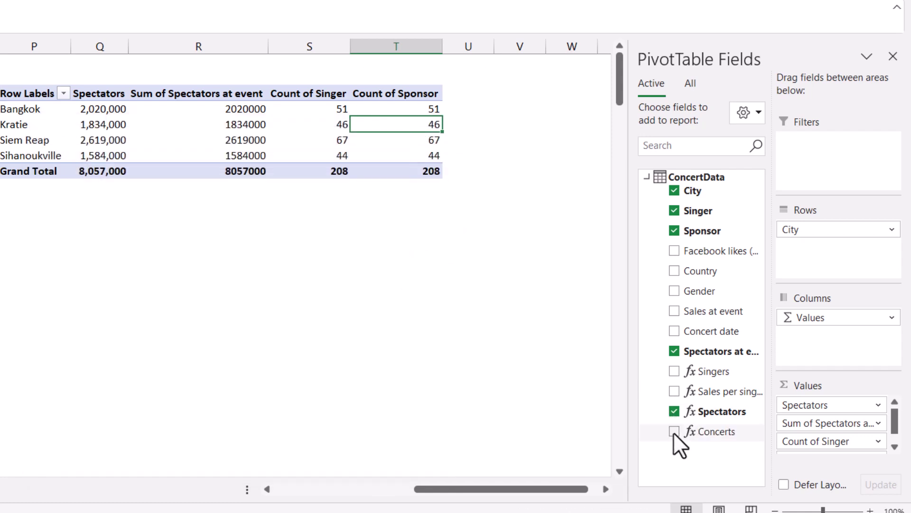
{"action": "left_click", "coordinate": [673, 431]}
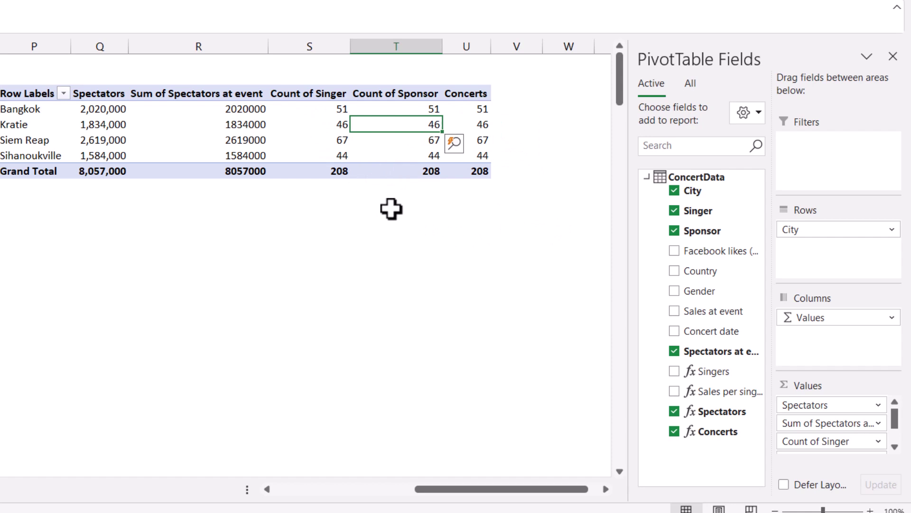
Step: Replace City with Sponsor in the pivot rows and bring up the ConcertData table's options
{"action": "left_click", "coordinate": [45, 124]}
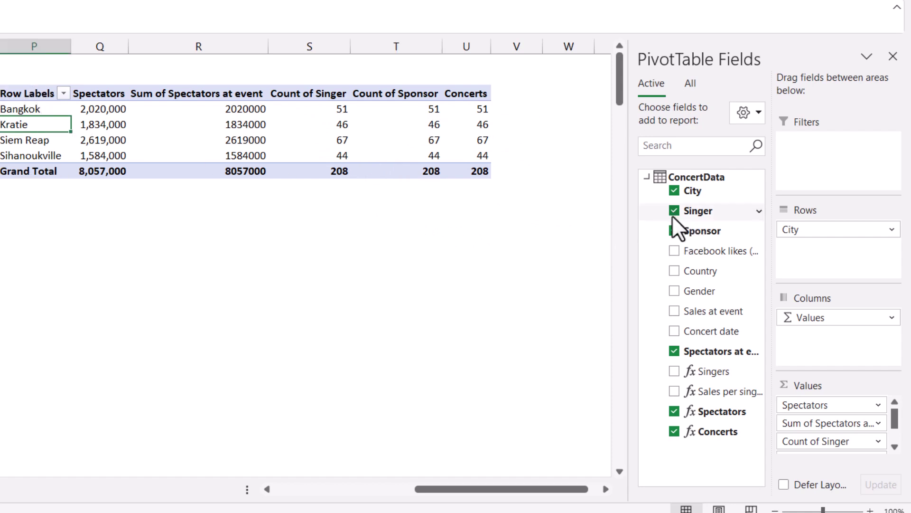
{"action": "left_click_drag", "start_coordinate": [829, 229], "coordinate": [529, 345]}
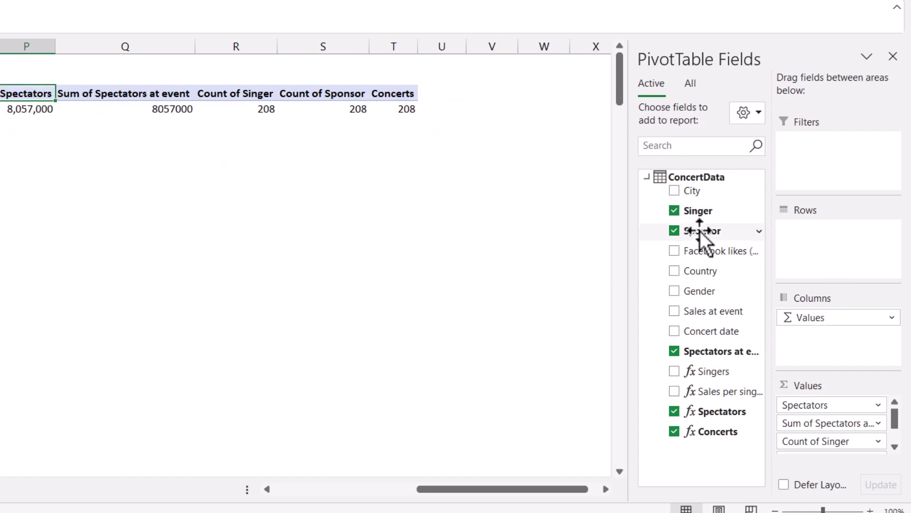
{"action": "left_click_drag", "start_coordinate": [694, 233], "coordinate": [798, 234]}
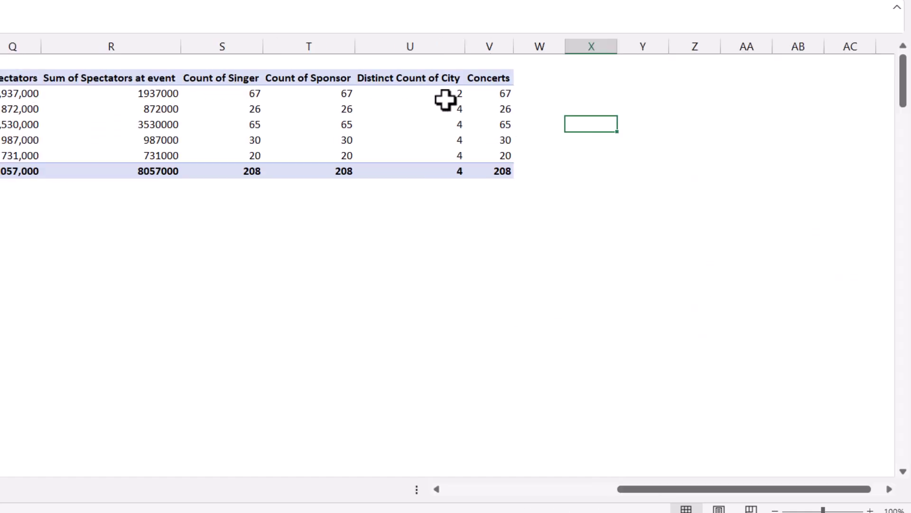
{"action": "left_click", "coordinate": [412, 113]}
{"action": "right_click", "coordinate": [699, 175]}
Step: Add a Cities measure =DISTINCTCOUNT([City]), check and save it, and show it in the pivot
{"action": "left_click", "coordinate": [755, 183]}
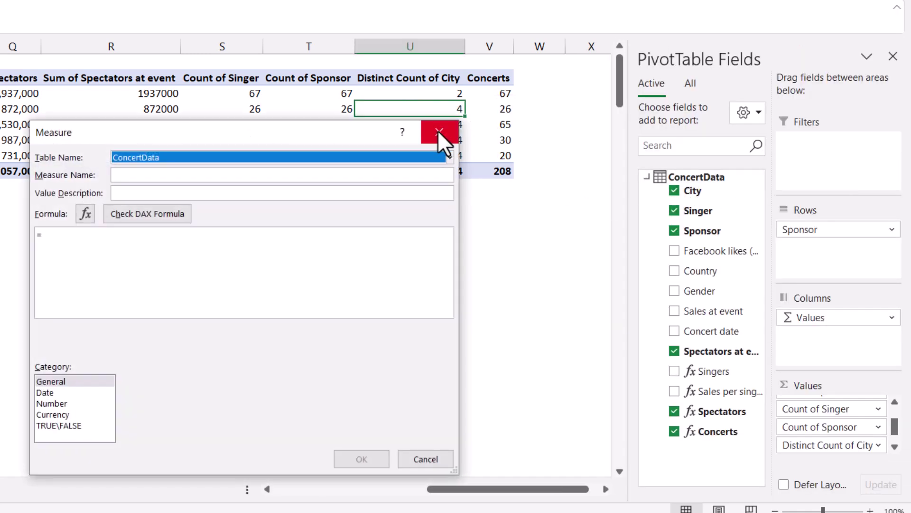
{"action": "left_click", "coordinate": [134, 175]}
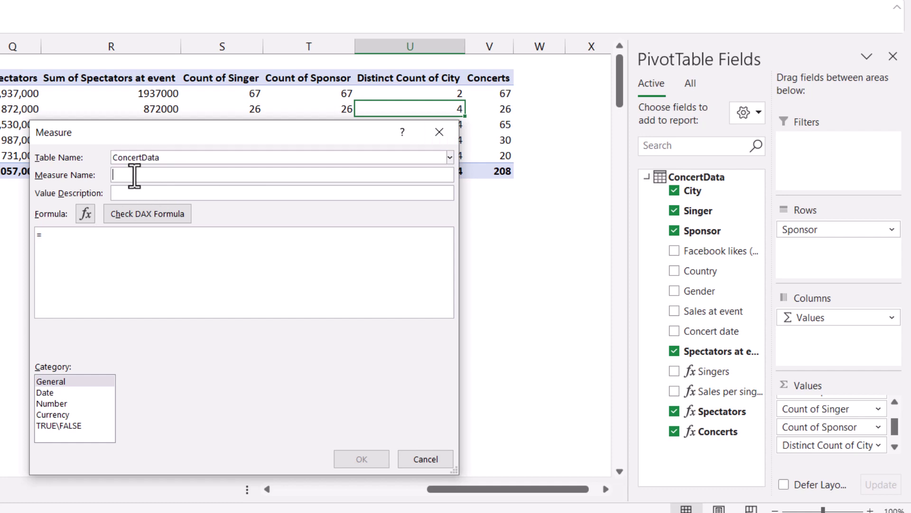
{"action": "type", "text": "Cities"}
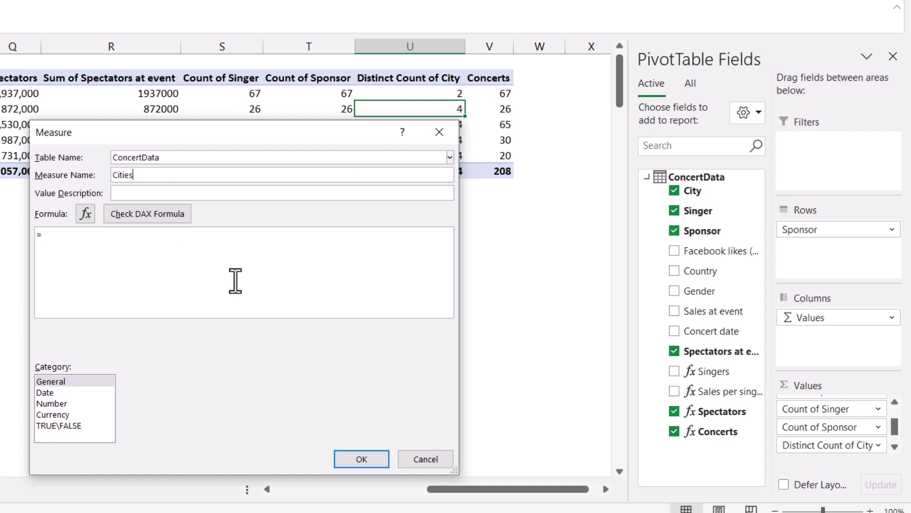
{"action": "left_click", "coordinate": [138, 255]}
{"action": "type", "text": "dist"}
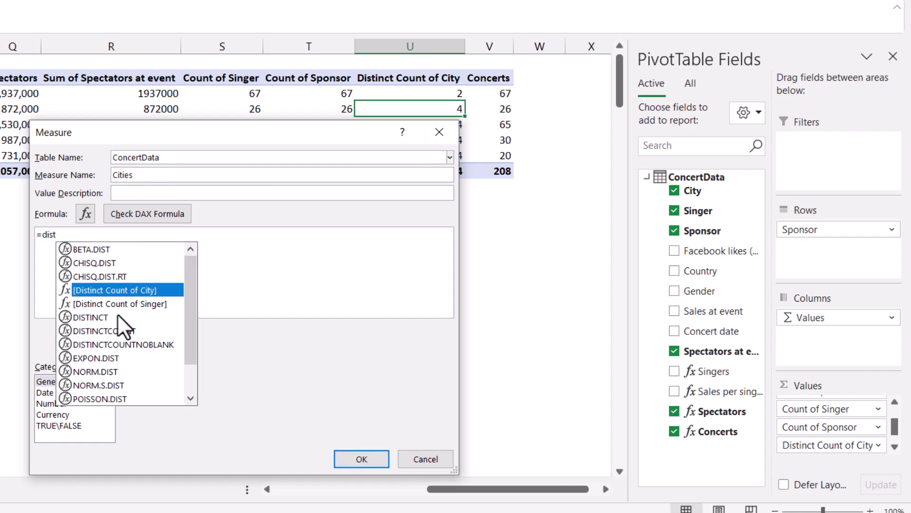
{"action": "double_click", "coordinate": [120, 330]}
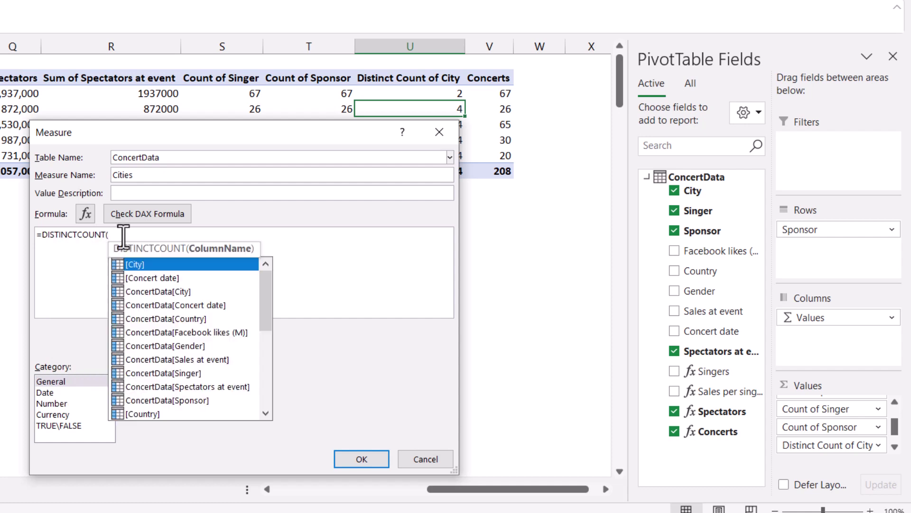
{"action": "key", "text": "Tab"}
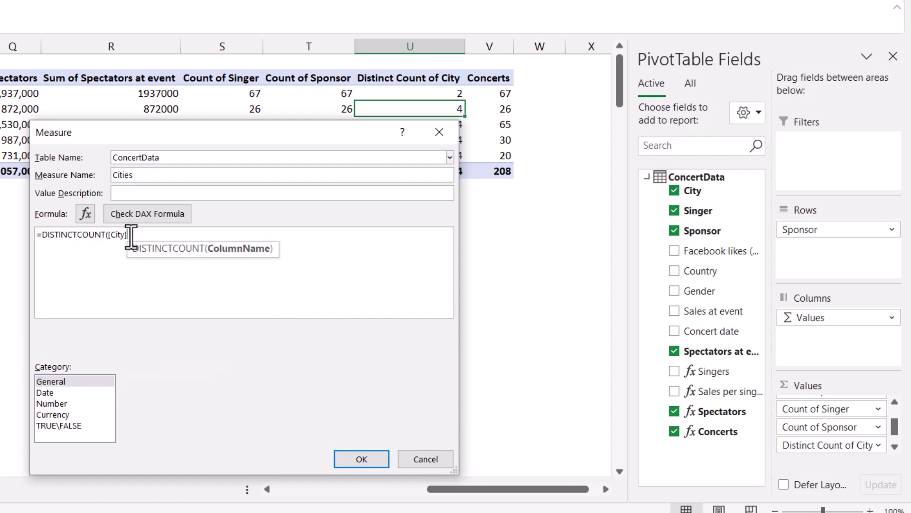
{"action": "type", "text": ")"}
{"action": "left_click", "coordinate": [156, 221]}
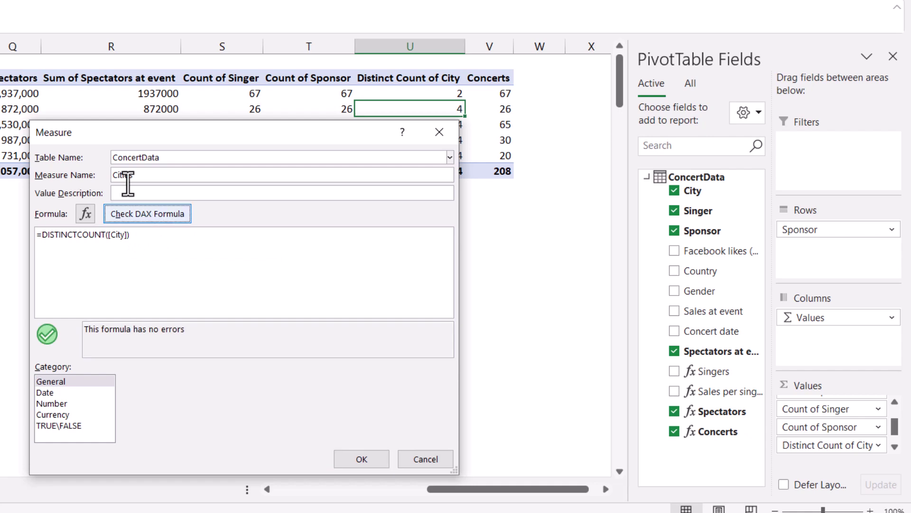
{"action": "left_click", "coordinate": [368, 458]}
{"action": "left_click", "coordinate": [675, 452]}
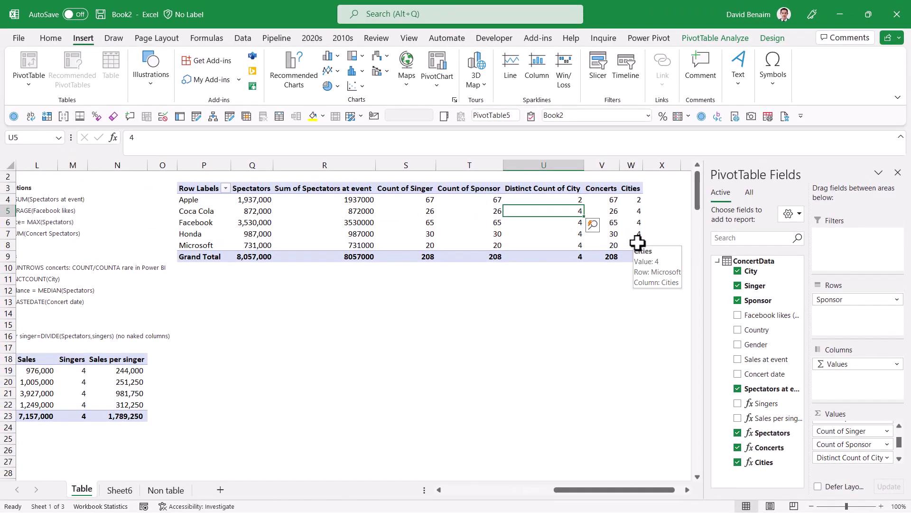
Step: Confirm Power Pivot is ticked under COM Add-ins in Excel Options, then show its ribbon commands
{"action": "left_click", "coordinate": [19, 38]}
{"action": "left_click", "coordinate": [38, 490]}
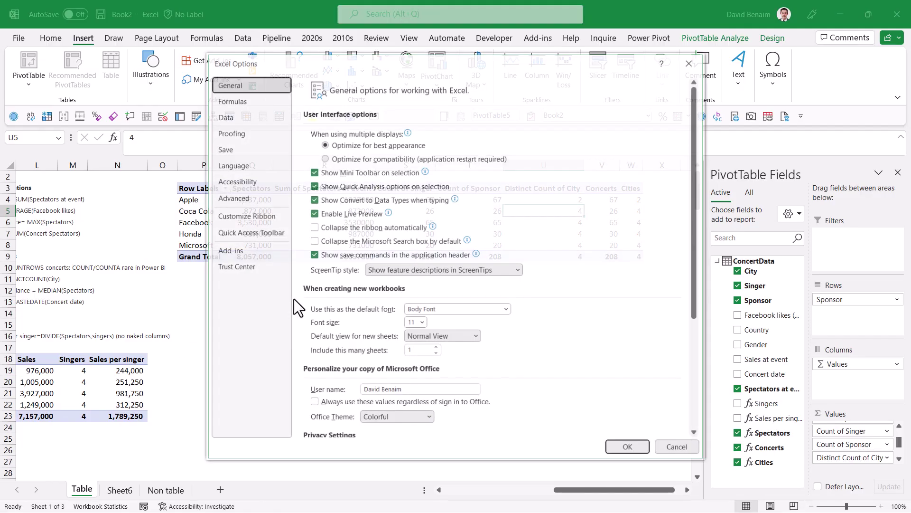
{"action": "left_click", "coordinate": [251, 250]}
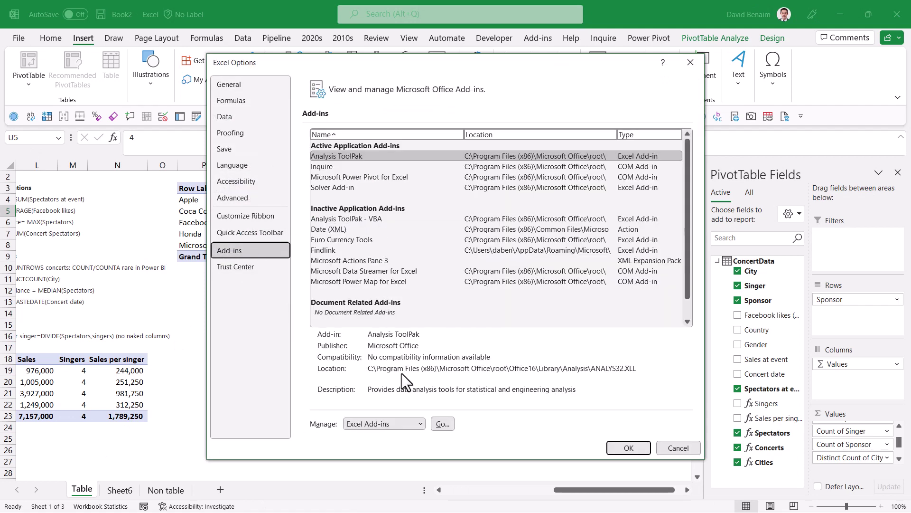
{"action": "left_click", "coordinate": [360, 176]}
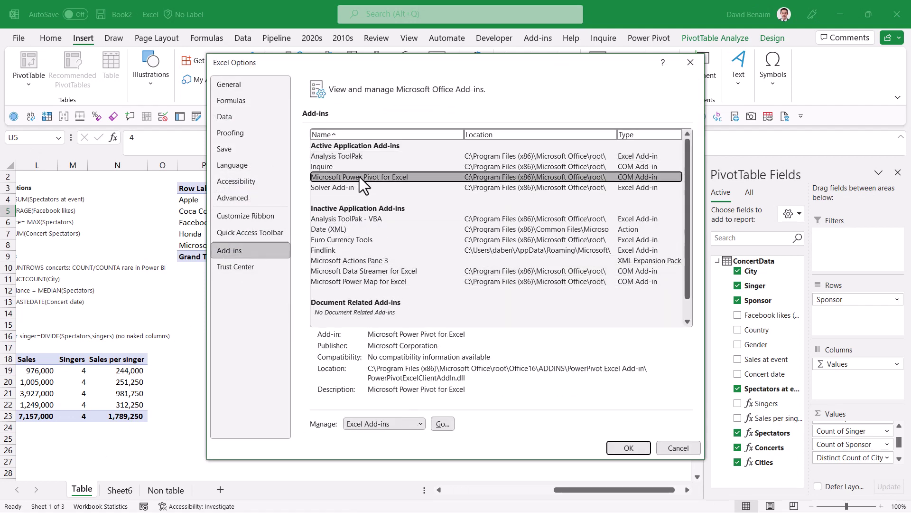
{"action": "left_click", "coordinate": [420, 424]}
{"action": "left_click", "coordinate": [400, 446]}
{"action": "left_click", "coordinate": [442, 423]}
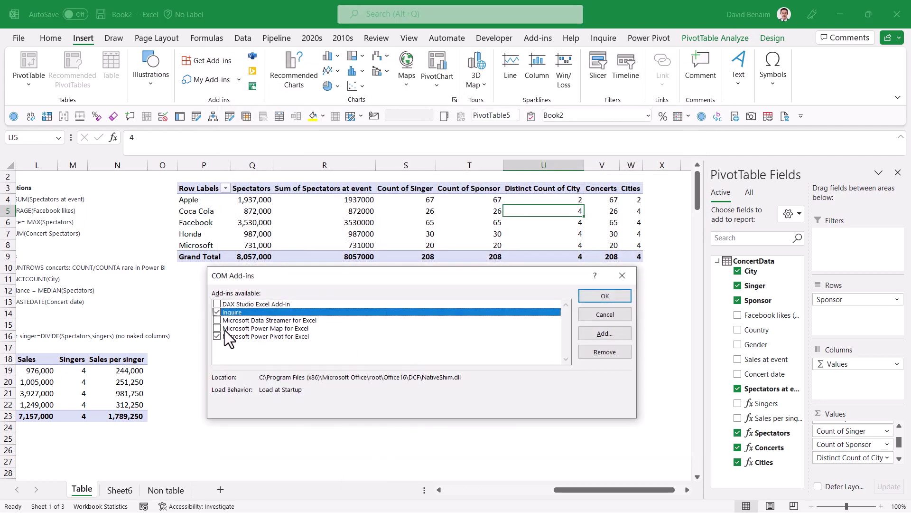
{"action": "left_click", "coordinate": [605, 295]}
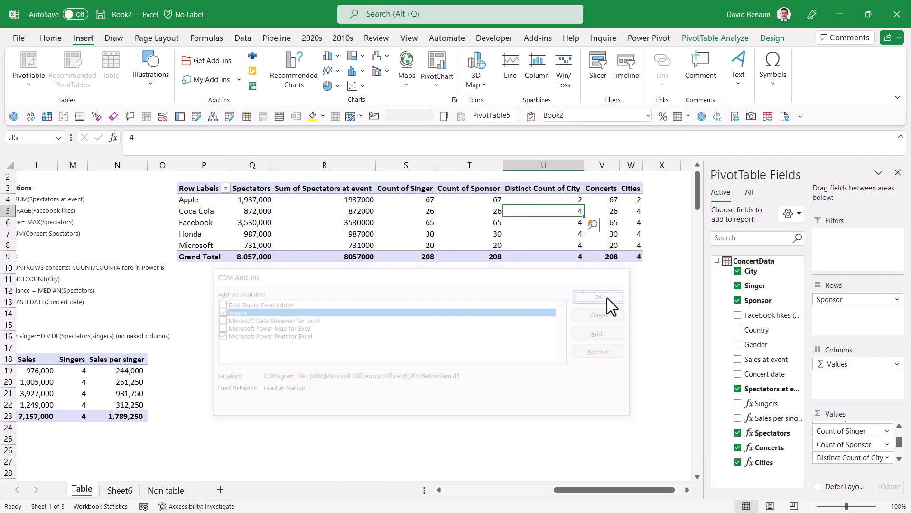
{"action": "left_click", "coordinate": [649, 38]}
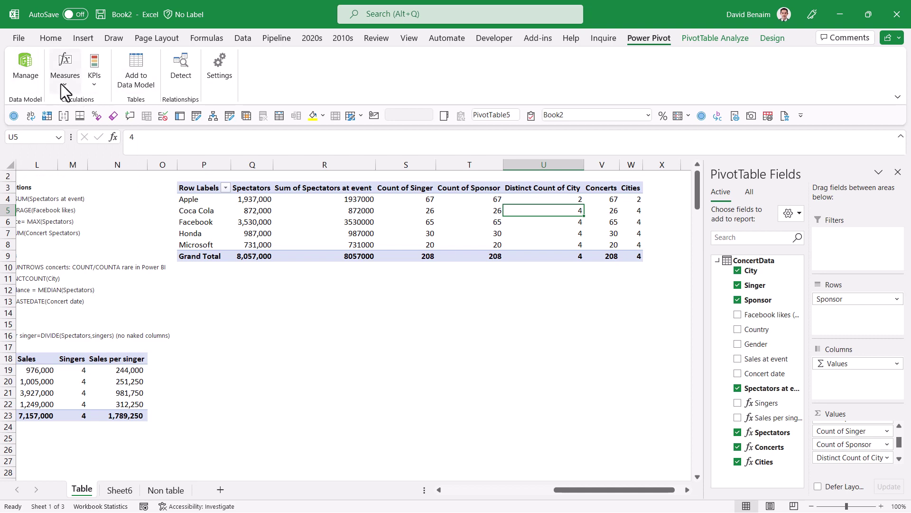
Step: From Manage Measures, start a new measure named Median spectators
{"action": "left_click", "coordinate": [68, 69]}
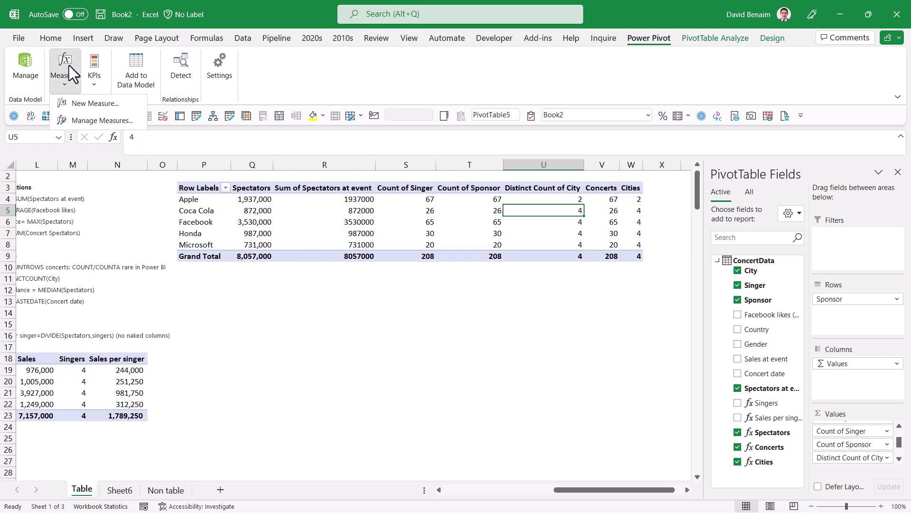
{"action": "left_click", "coordinate": [99, 121]}
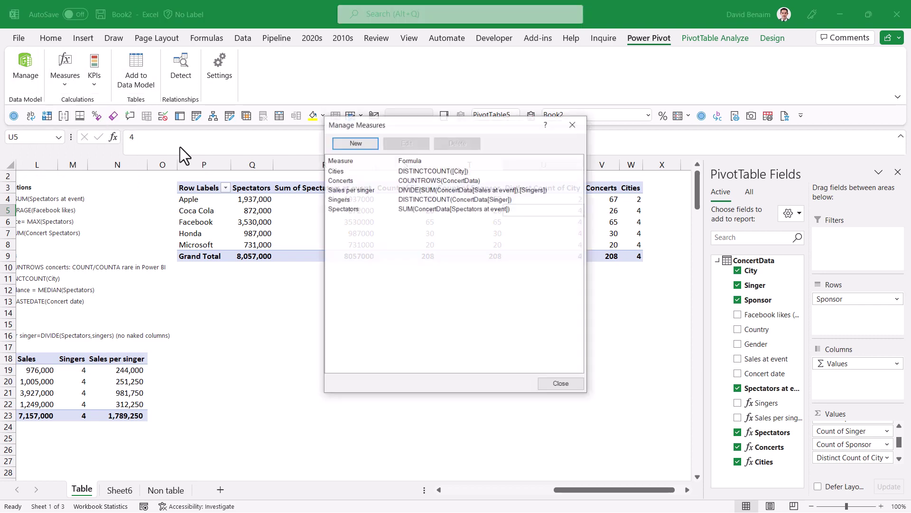
{"action": "left_click", "coordinate": [369, 143]}
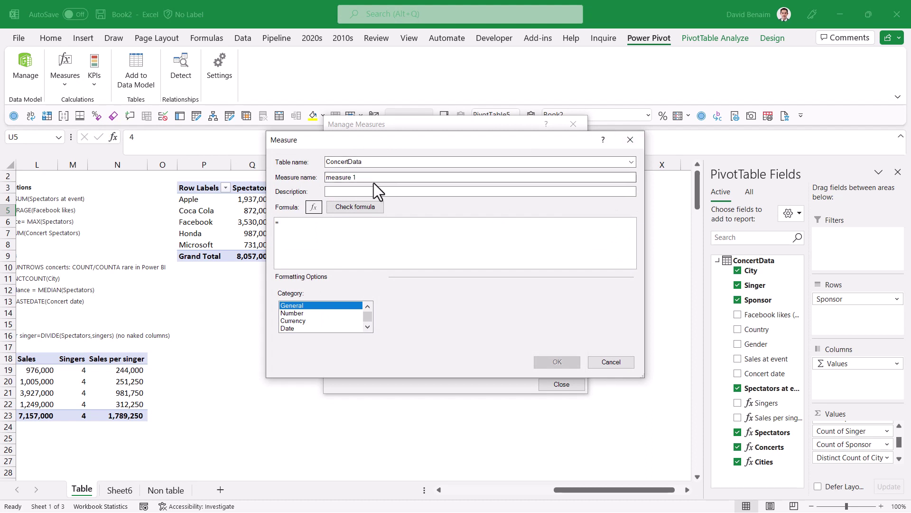
{"action": "left_click_drag", "start_coordinate": [373, 177], "coordinate": [326, 178]}
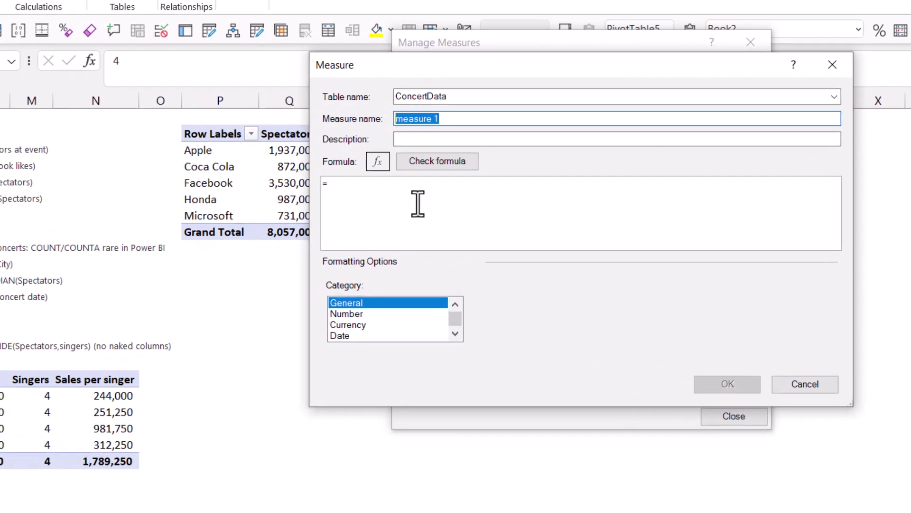
{"action": "type", "text": "Median spec"}
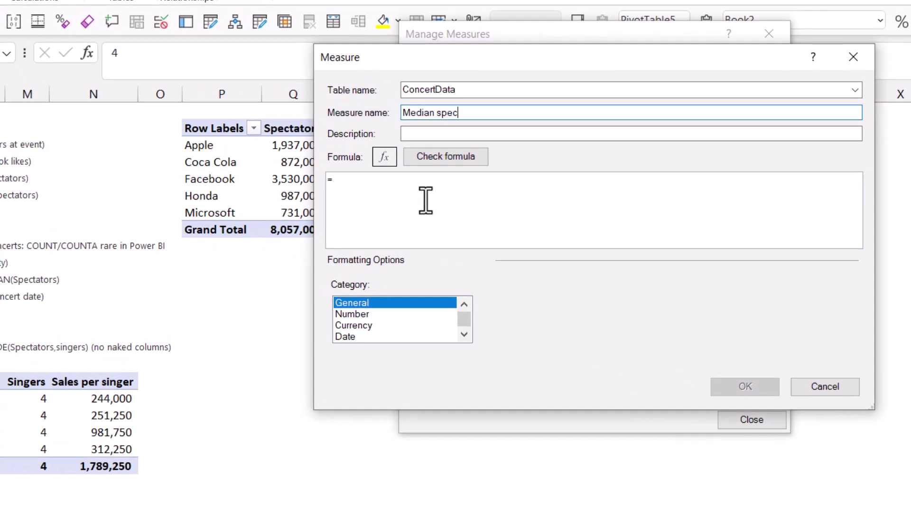
{"action": "type", "text": "tators"}
Step: Enter =MEDIAN(ConcertData[Spectators at event]), check it for errors, and save the measure
{"action": "left_click", "coordinate": [403, 202]}
{"action": "type", "text": "media"}
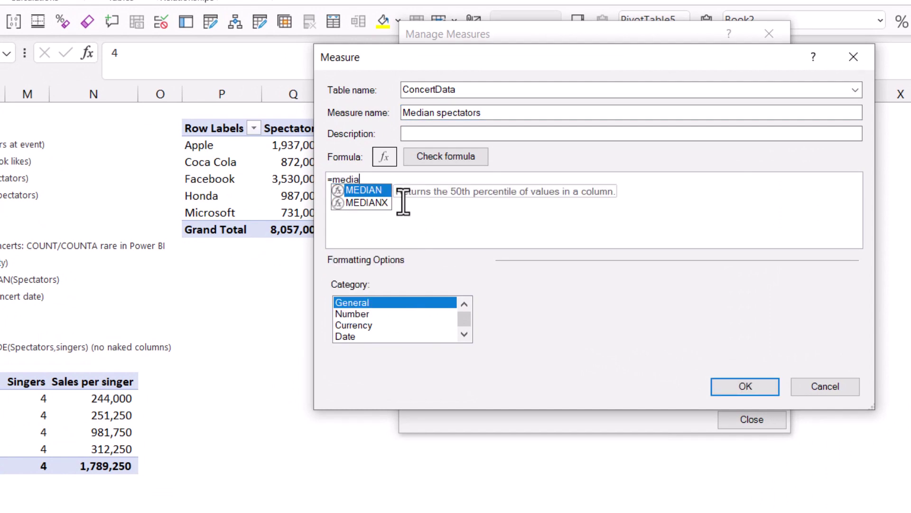
{"action": "key", "text": "Tab"}
{"action": "type", "text": "spec"}
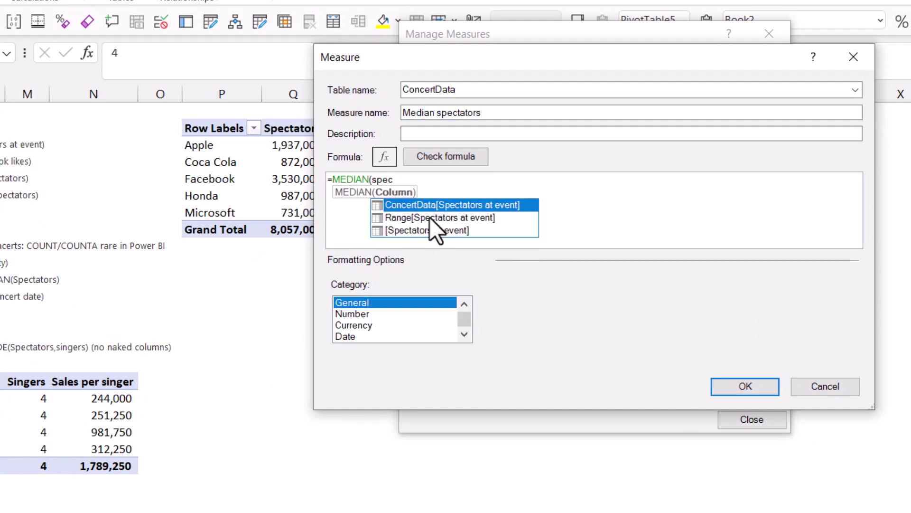
{"action": "key", "text": "Tab"}
{"action": "type", "text": ")"}
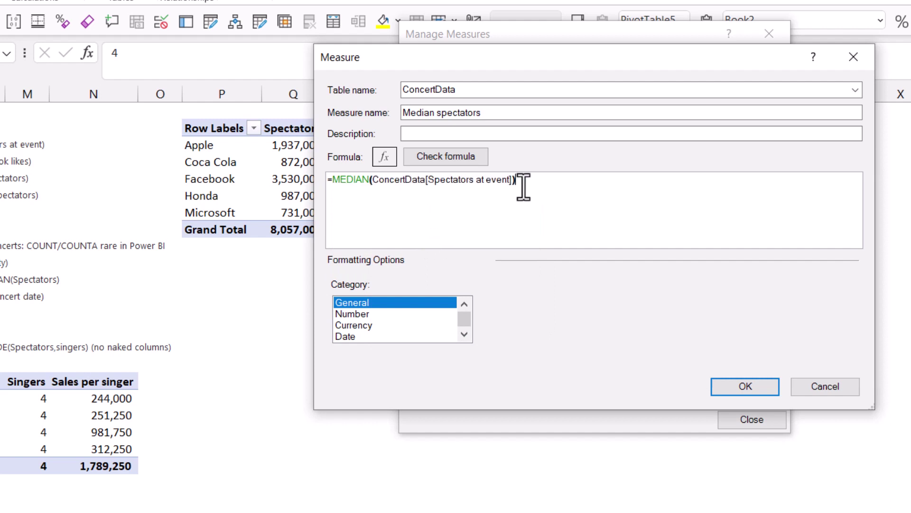
{"action": "left_click", "coordinate": [446, 163]}
{"action": "left_click", "coordinate": [475, 133]}
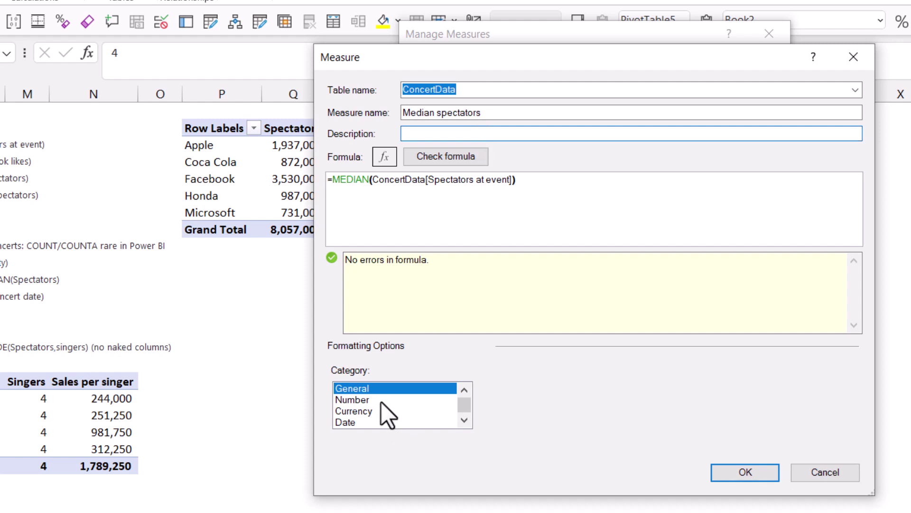
{"action": "left_click", "coordinate": [732, 473]}
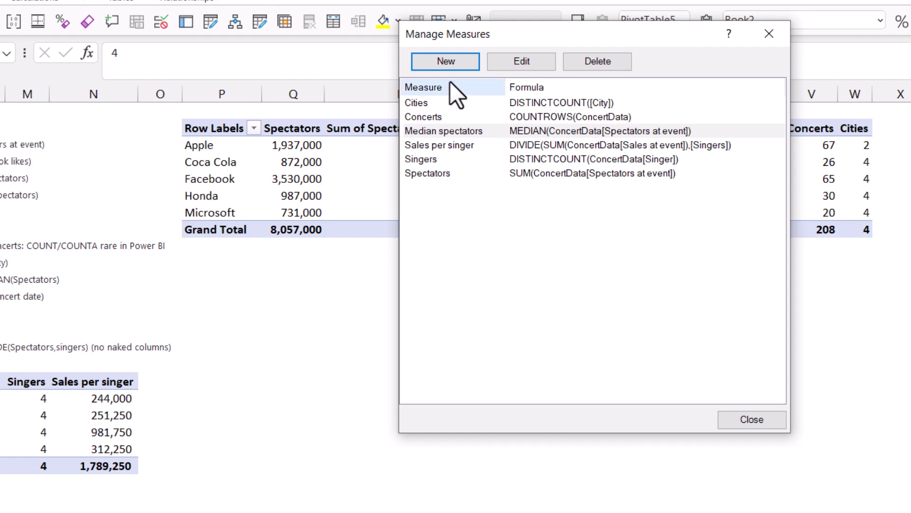
Step: Create a Last updated measure as =LASTDATE(ConcertData[Concert date]), check it, and save
{"action": "left_click", "coordinate": [452, 63]}
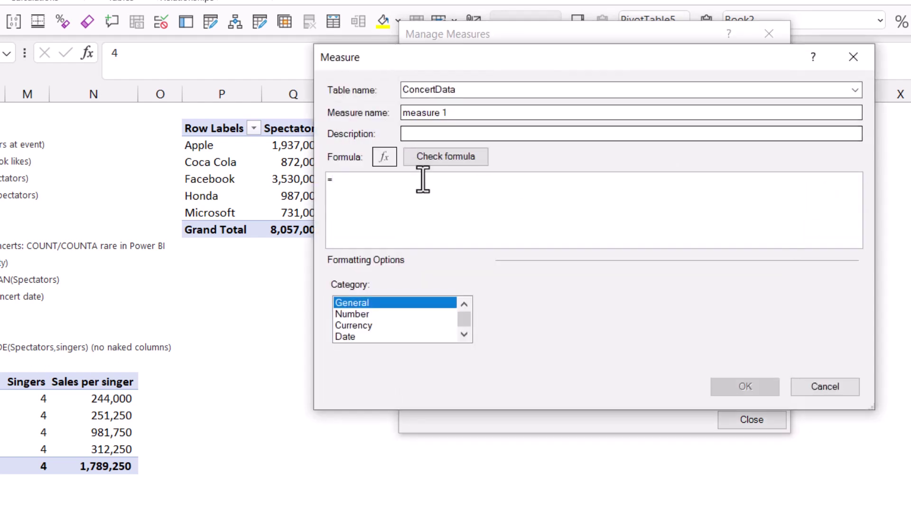
{"action": "double_click", "coordinate": [422, 113]}
{"action": "type", "text": "Last updated"}
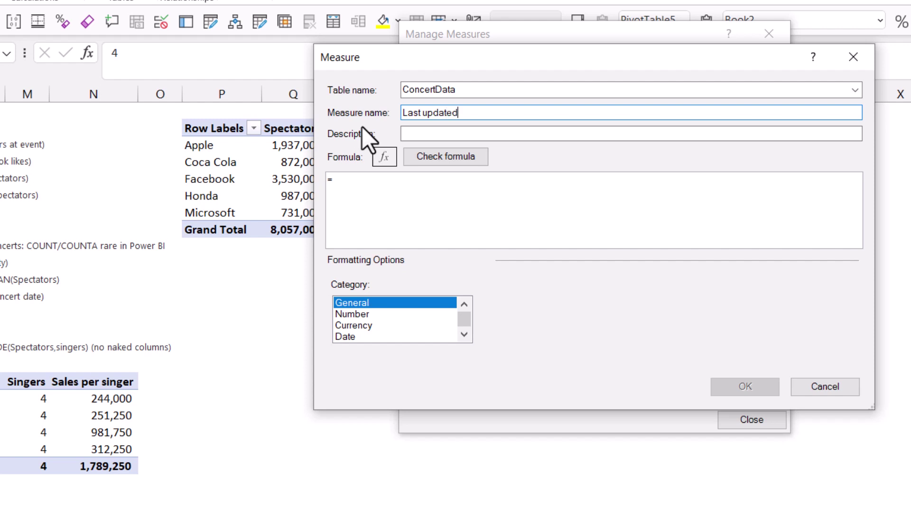
{"action": "left_click", "coordinate": [443, 204]}
{"action": "type", "text": "lastd"}
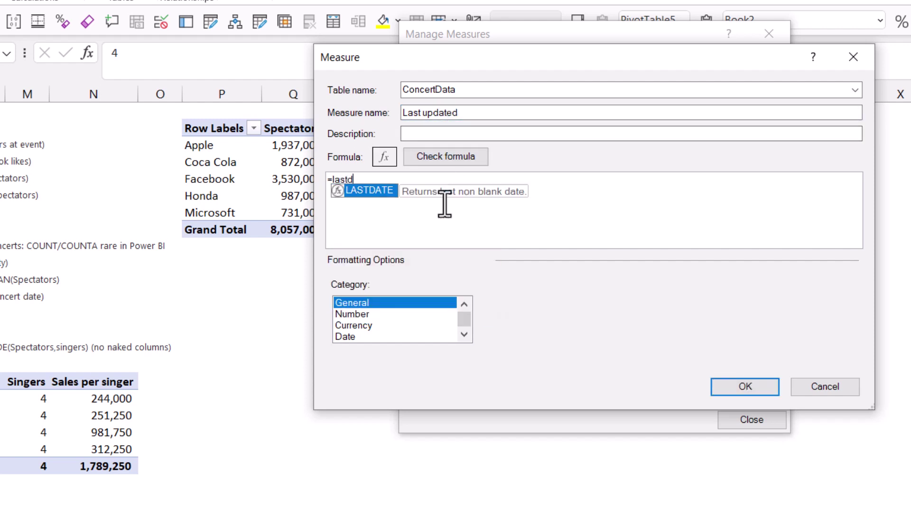
{"action": "key", "text": "Tab"}
{"action": "scroll", "coordinate": [463, 284], "scroll_direction": "down", "scroll_amount": 3}
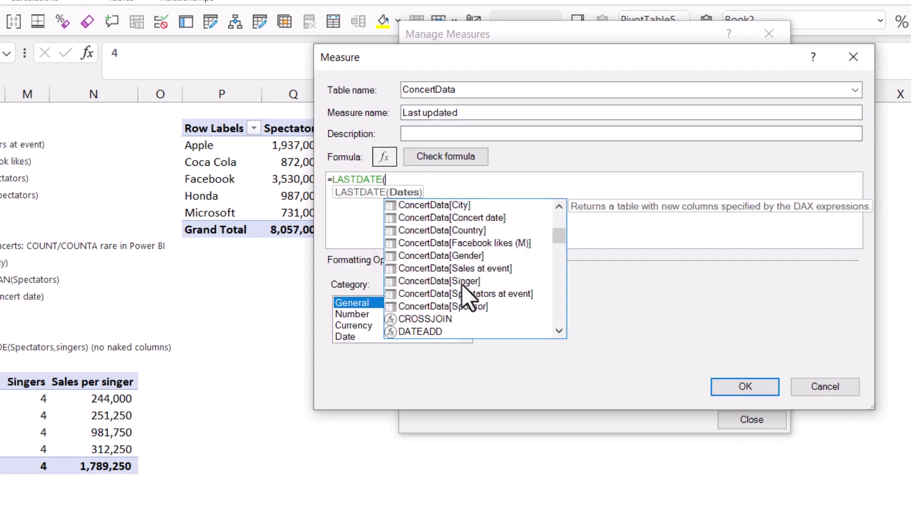
{"action": "double_click", "coordinate": [469, 218]}
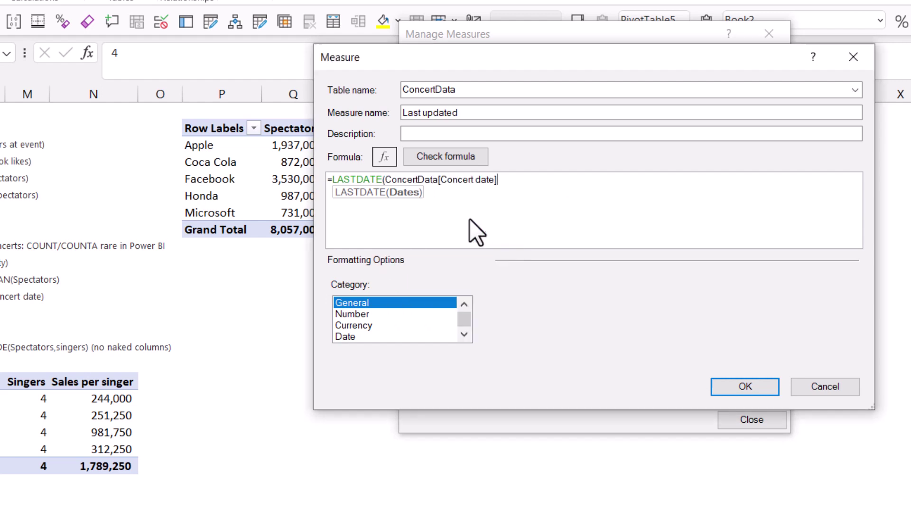
{"action": "type", "text": ")"}
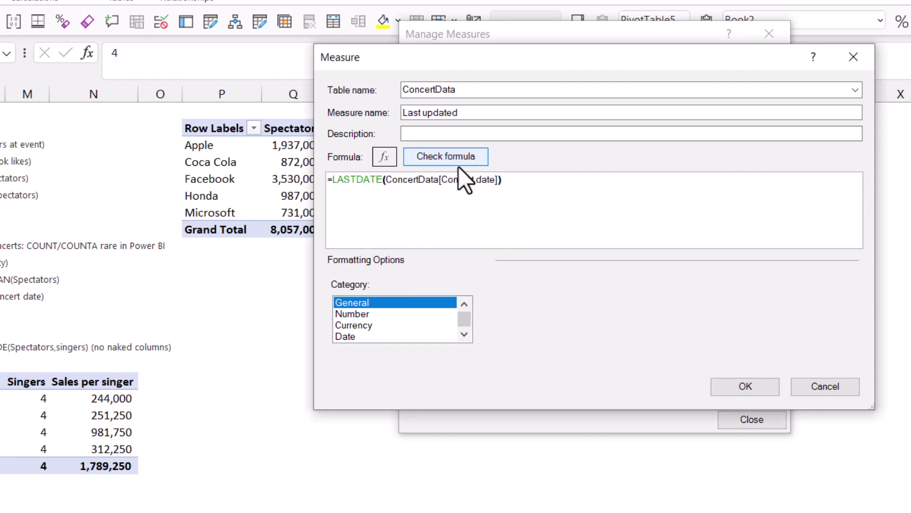
{"action": "left_click", "coordinate": [459, 165]}
{"action": "left_click_drag", "start_coordinate": [526, 185], "coordinate": [334, 192]}
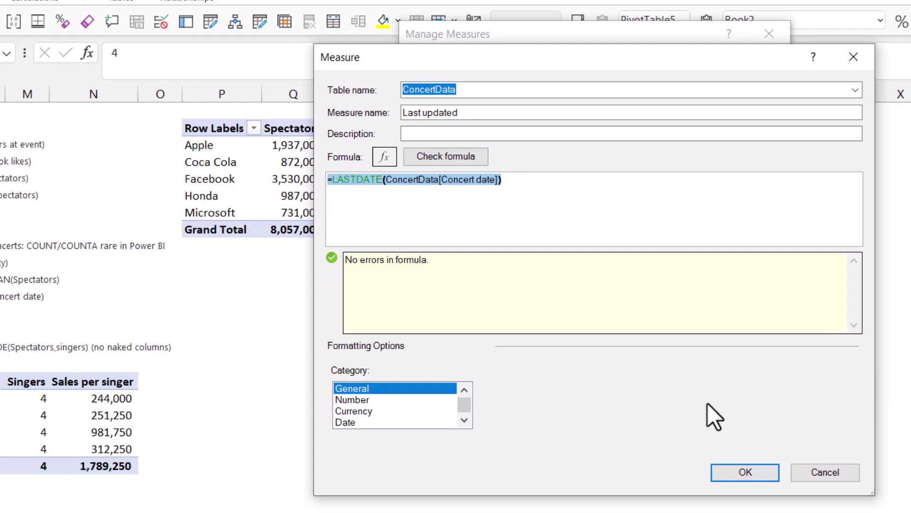
{"action": "left_click", "coordinate": [734, 472]}
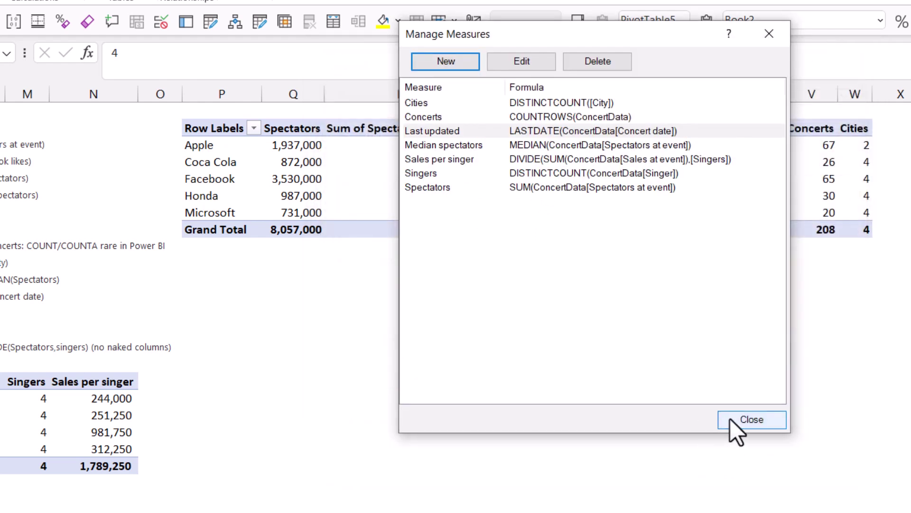
Step: Add the Median spectators and Last updated measures to the pivot table
{"action": "left_click", "coordinate": [730, 420]}
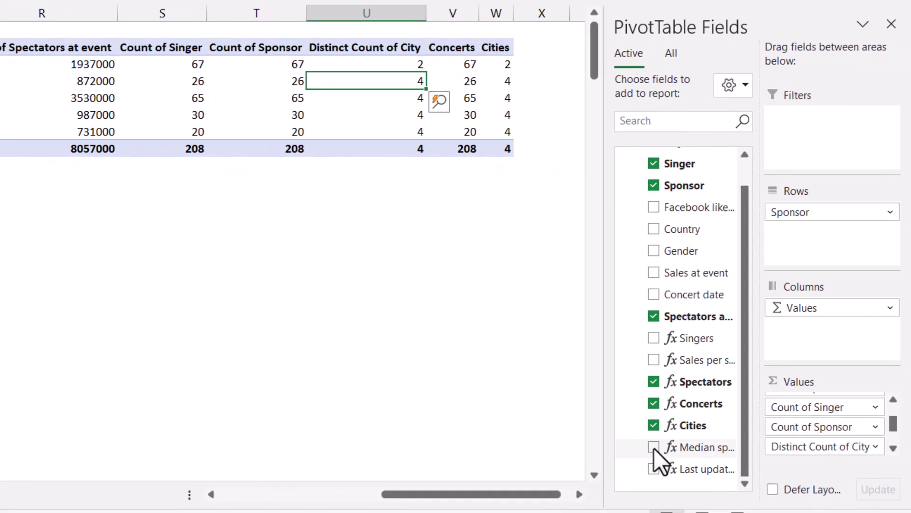
{"action": "left_click", "coordinate": [654, 448]}
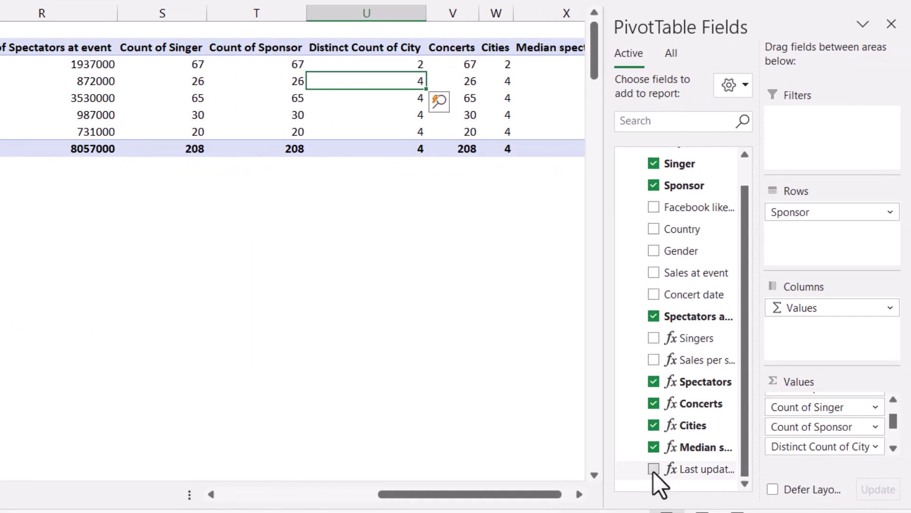
{"action": "left_click", "coordinate": [654, 469]}
{"action": "left_click", "coordinate": [516, 350]}
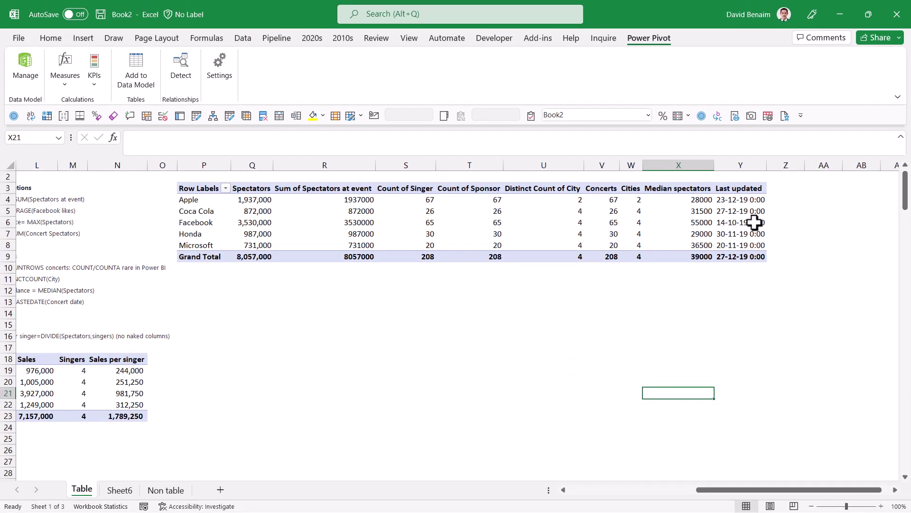
Step: Give the Last updated measure the Date category with the *14-Mar-01 format
{"action": "left_click", "coordinate": [755, 222]}
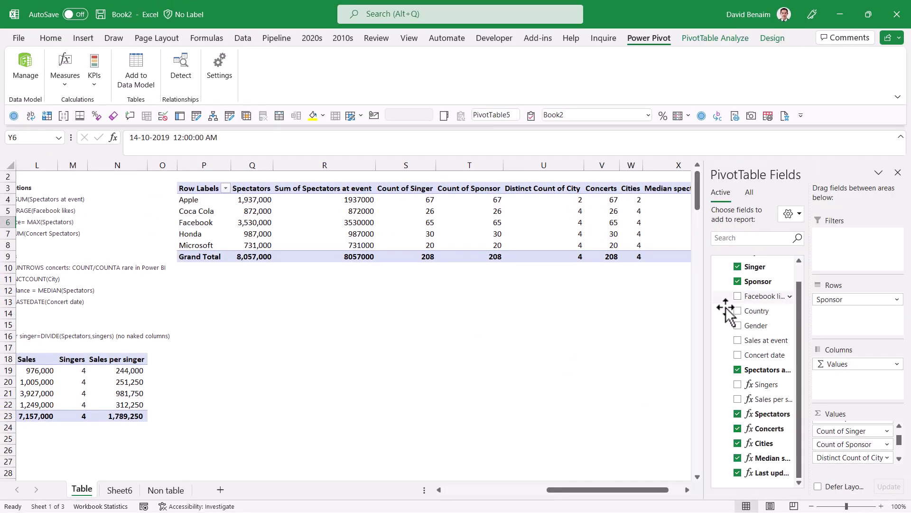
{"action": "right_click", "coordinate": [768, 472]}
{"action": "left_click", "coordinate": [808, 368]}
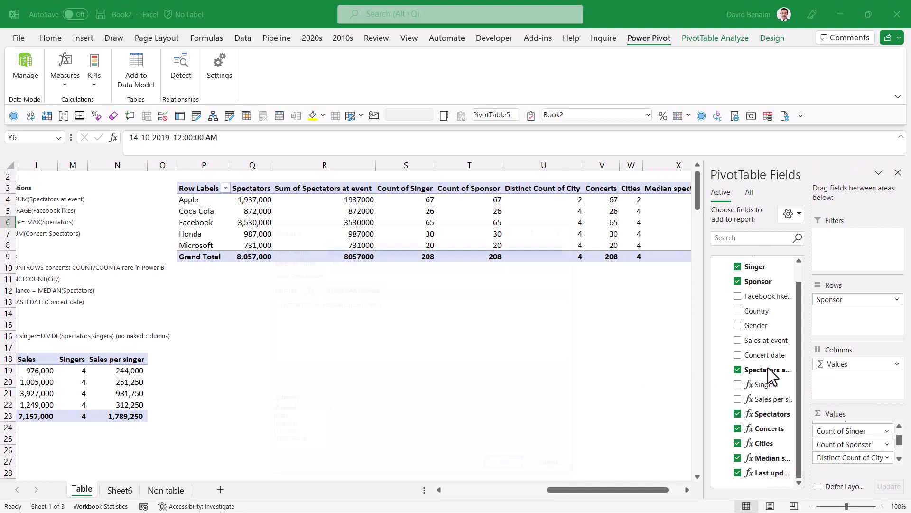
{"action": "left_click", "coordinate": [318, 419]}
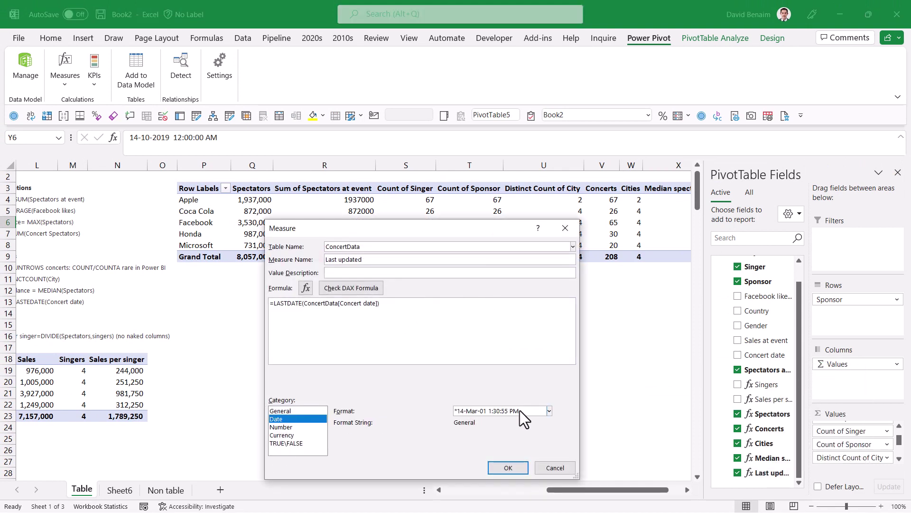
{"action": "left_click", "coordinate": [549, 411]}
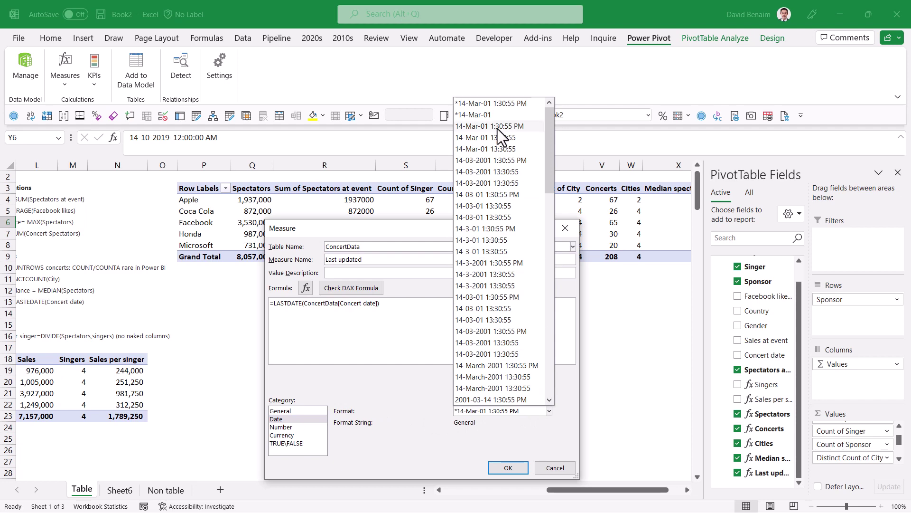
{"action": "left_click", "coordinate": [500, 116]}
{"action": "left_click", "coordinate": [508, 468]}
{"action": "left_click_drag", "start_coordinate": [167, 449], "coordinate": [29, 454]}
{"action": "left_click_drag", "start_coordinate": [160, 407], "coordinate": [137, 393]}
Step: Delete columns J through L, which hold Column1
{"action": "left_click", "coordinate": [472, 381]}
{"action": "scroll", "coordinate": [488, 458], "scroll_direction": "left", "scroll_amount": 3}
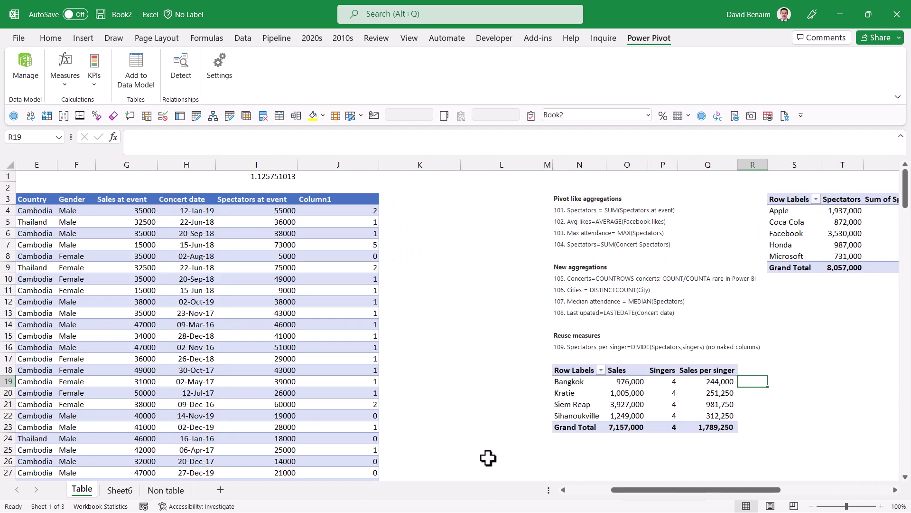
{"action": "key", "text": "Left"}
{"action": "key", "text": "Left"}
{"action": "key", "text": "Left"}
{"action": "key", "text": "Left"}
{"action": "key", "text": "Left"}
{"action": "key", "text": "Left"}
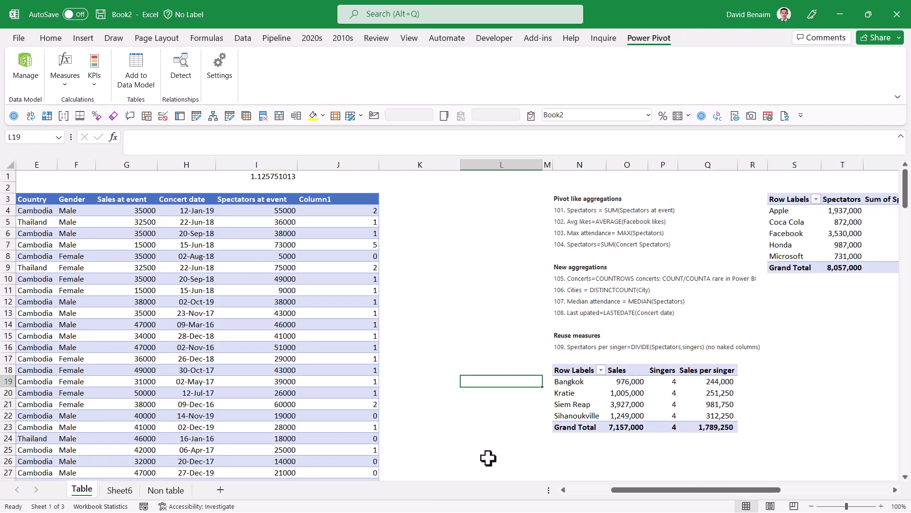
{"action": "left_click_drag", "start_coordinate": [350, 164], "coordinate": [476, 170]}
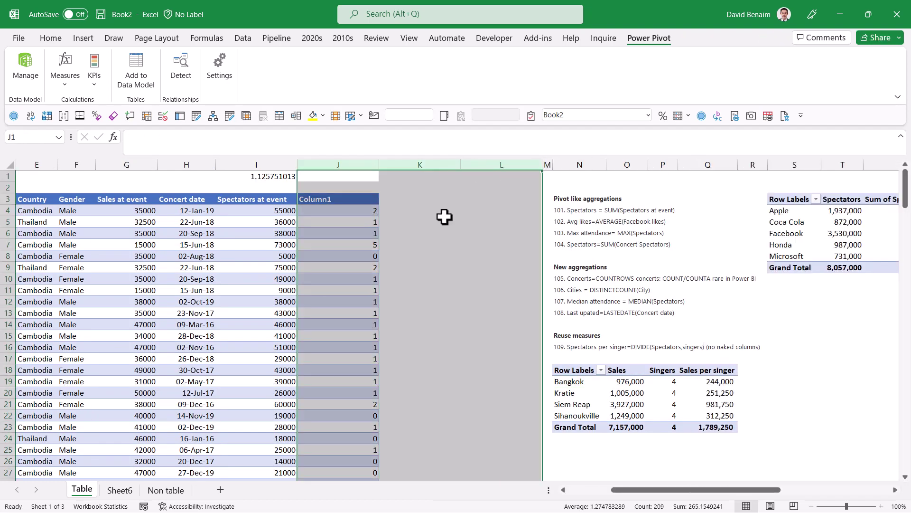
{"action": "key", "text": "ctrl+minus"}
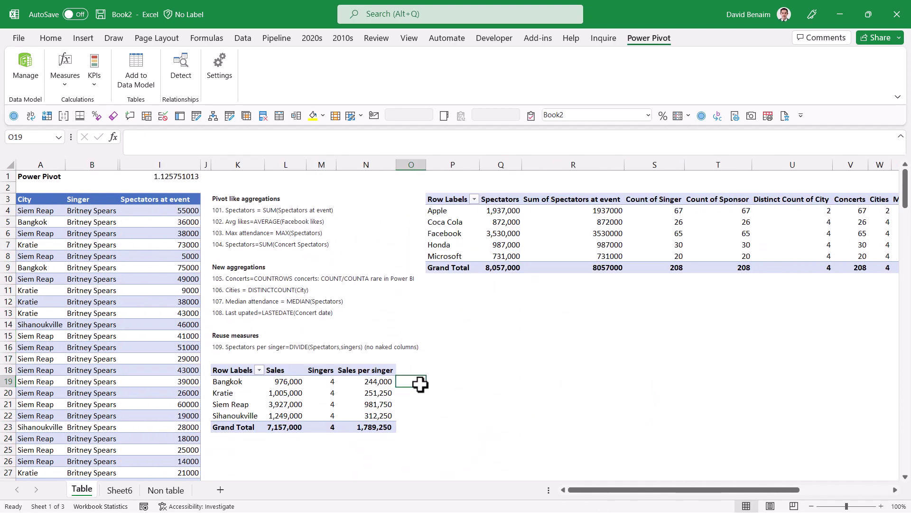
Step: Enter a SUMIFS in O19 summing Spectators at event by City (K19) and Singer
{"action": "left_click", "coordinate": [420, 383]}
{"action": "type", "text": "="}
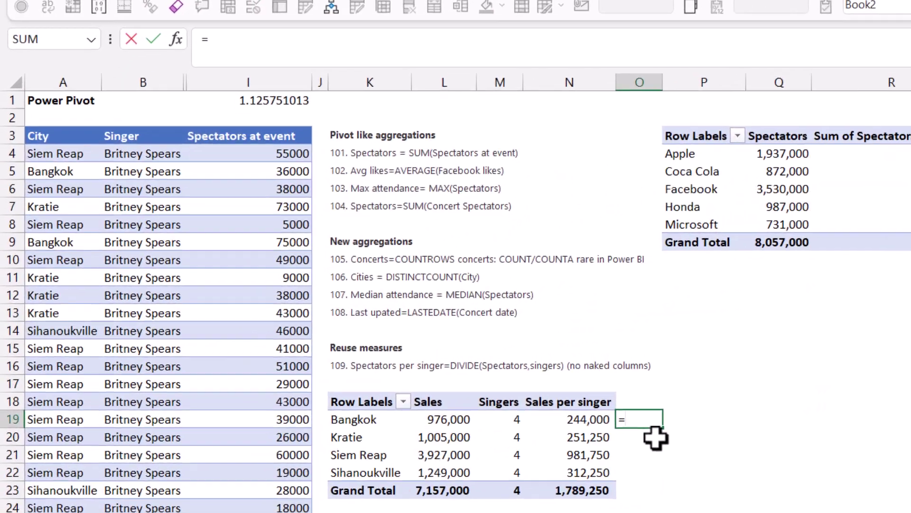
{"action": "type", "text": "sumifs"}
{"action": "key", "text": "Tab"}
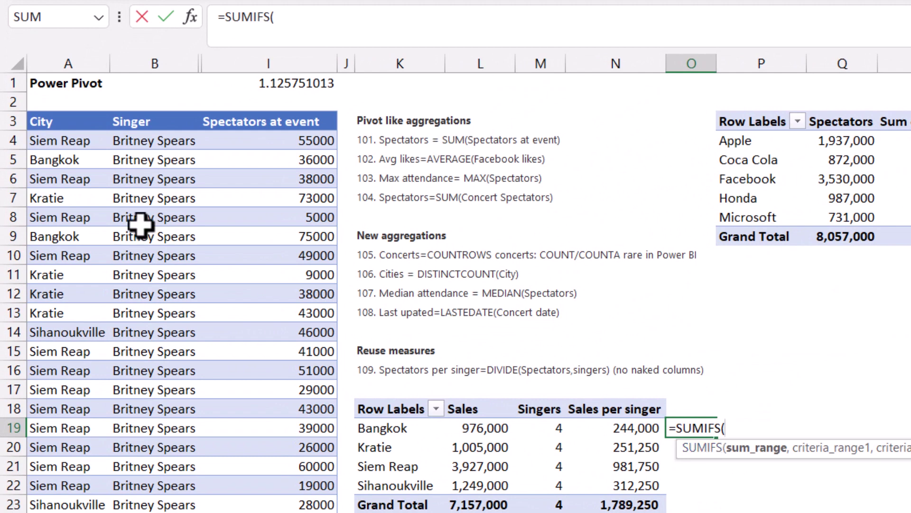
{"action": "left_click_drag", "start_coordinate": [291, 143], "coordinate": [309, 401]}
{"action": "key", "text": "ctrl+space"}
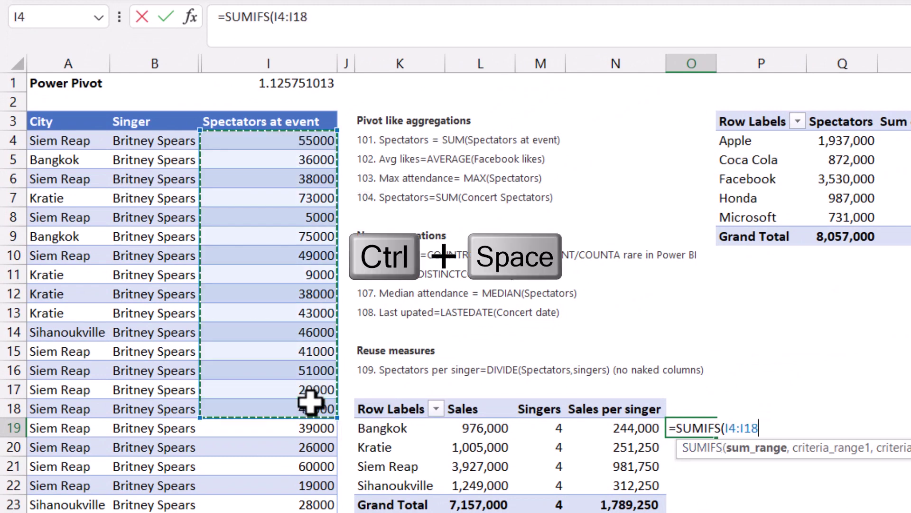
{"action": "type", "text": ","}
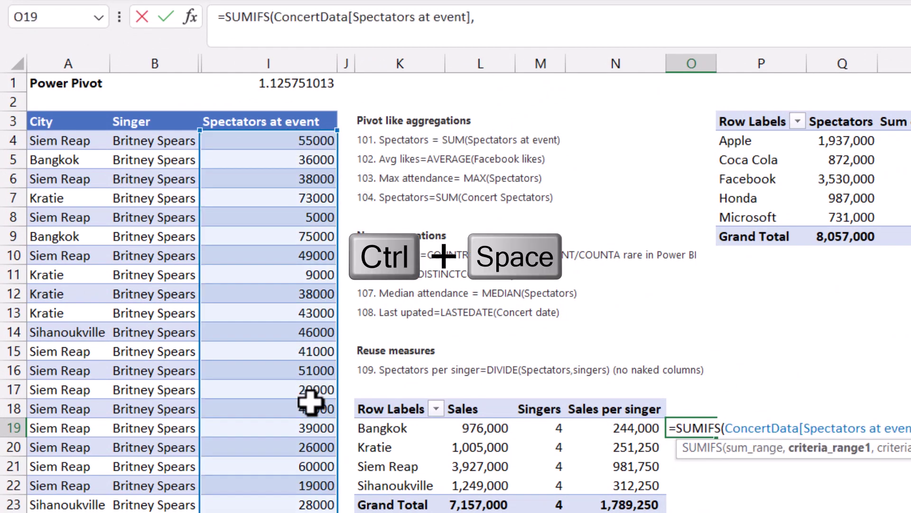
{"action": "left_click", "coordinate": [74, 269]}
{"action": "key", "text": "ctrl+space"}
{"action": "type", "text": ","}
{"action": "left_click", "coordinate": [380, 430]}
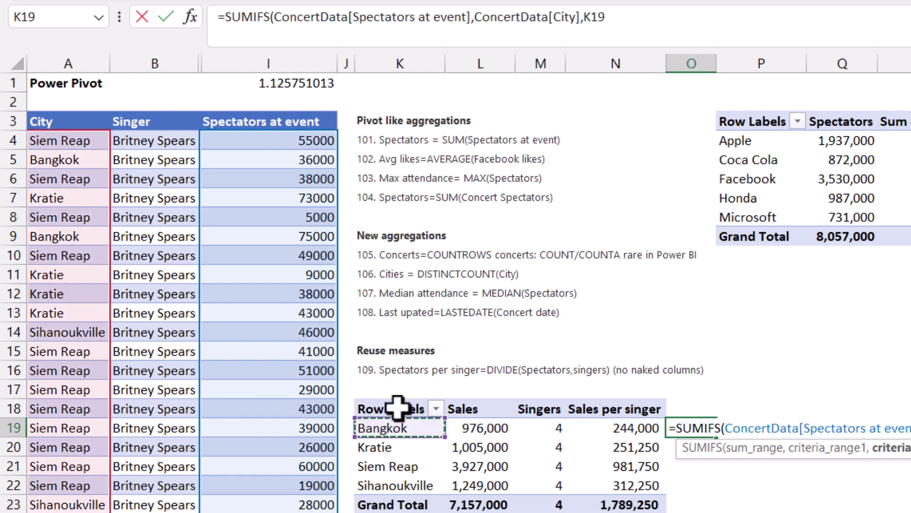
{"action": "type", "text": ","}
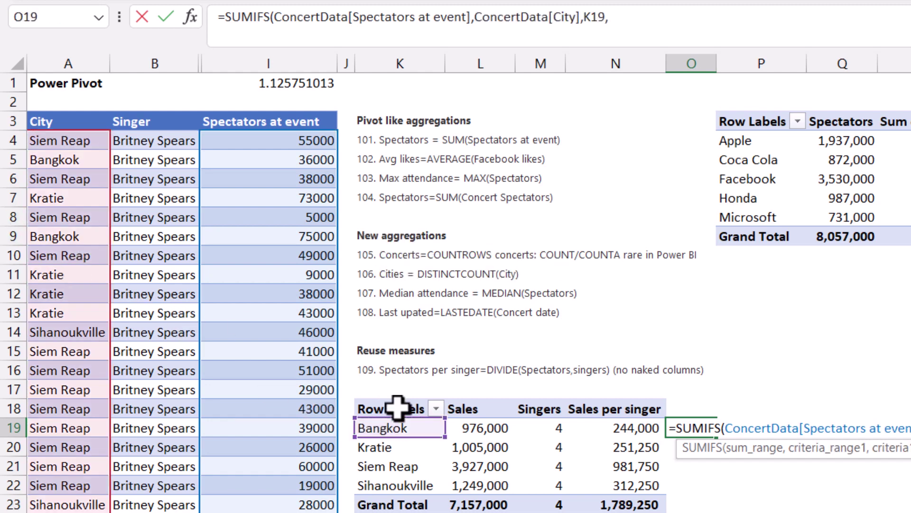
{"action": "left_click", "coordinate": [158, 331]}
{"action": "key", "text": "ctrl+space"}
{"action": "type", "text": ","}
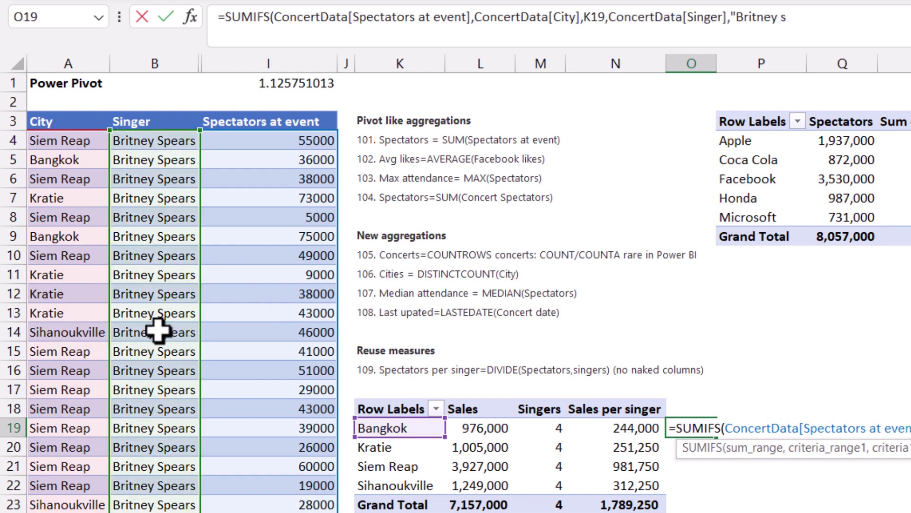
{"action": "key", "text": "Return"}
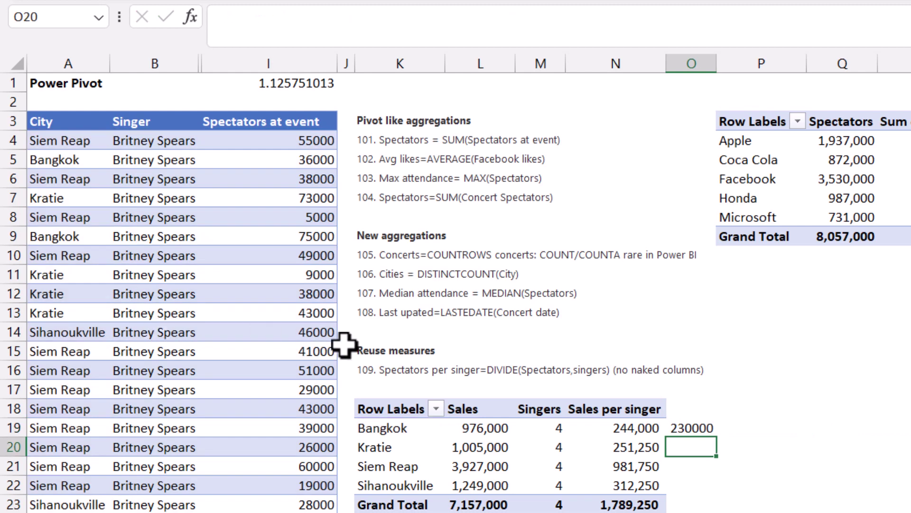
Step: Fill the SUMIFS formula down to O22 and widen column O to fit 2034000
{"action": "left_click", "coordinate": [689, 427]}
{"action": "left_click_drag", "start_coordinate": [717, 436], "coordinate": [714, 492]}
{"action": "left_click_drag", "start_coordinate": [719, 61], "coordinate": [753, 71]}
Step: Divide the O19 formula by the Sales value in L19, trying and undoing percentage formatting
{"action": "left_click", "coordinate": [712, 429]}
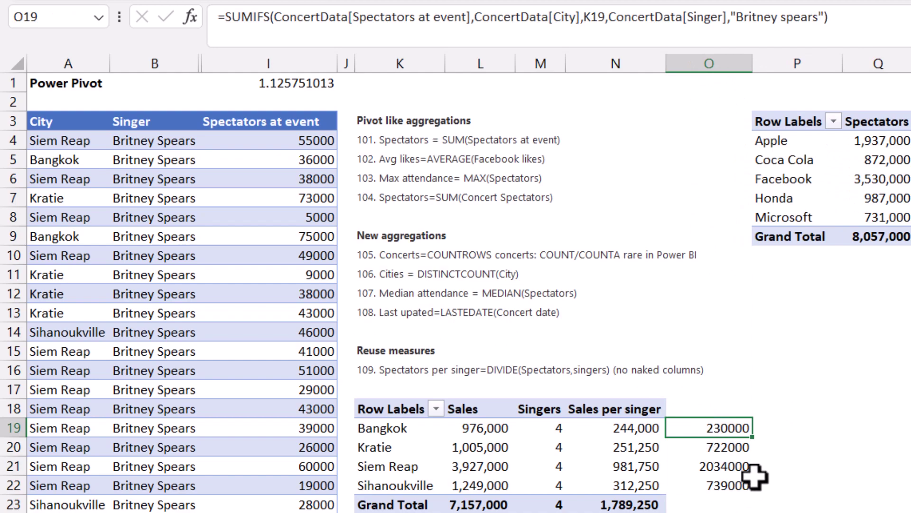
{"action": "left_click", "coordinate": [849, 17]}
{"action": "type", "text": "/"}
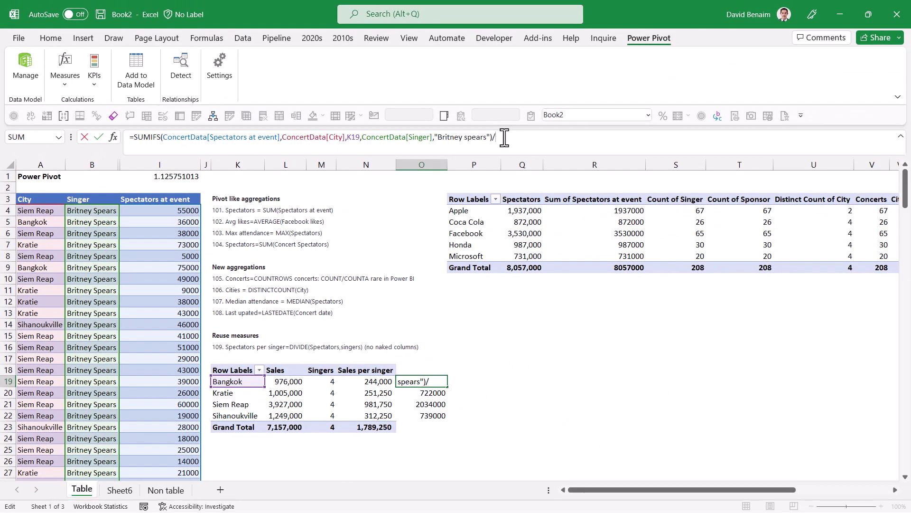
{"action": "left_click", "coordinate": [304, 385]}
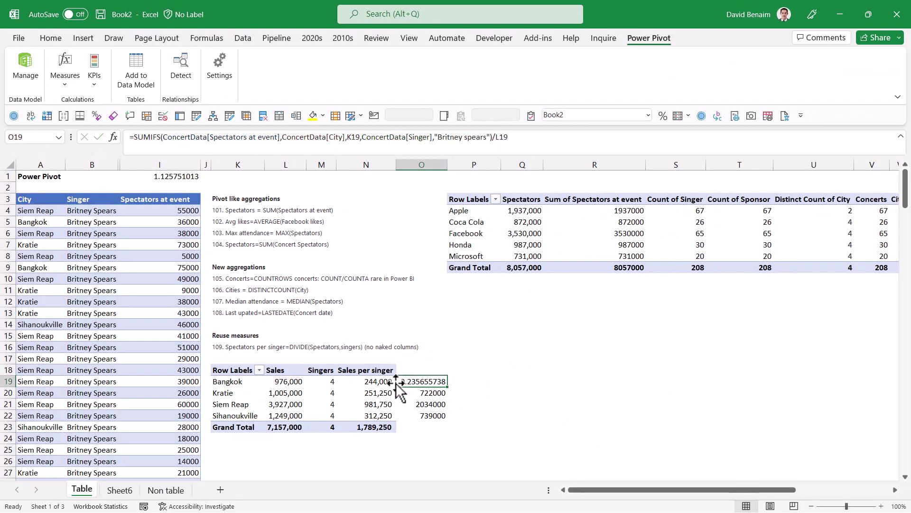
{"action": "key", "text": "ctrl+shift+Down"}
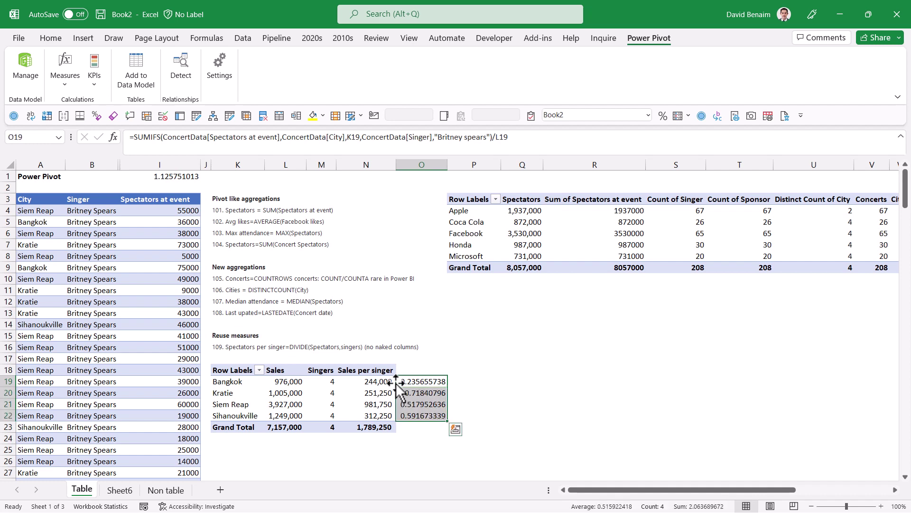
{"action": "key", "text": "ctrl+shift+5"}
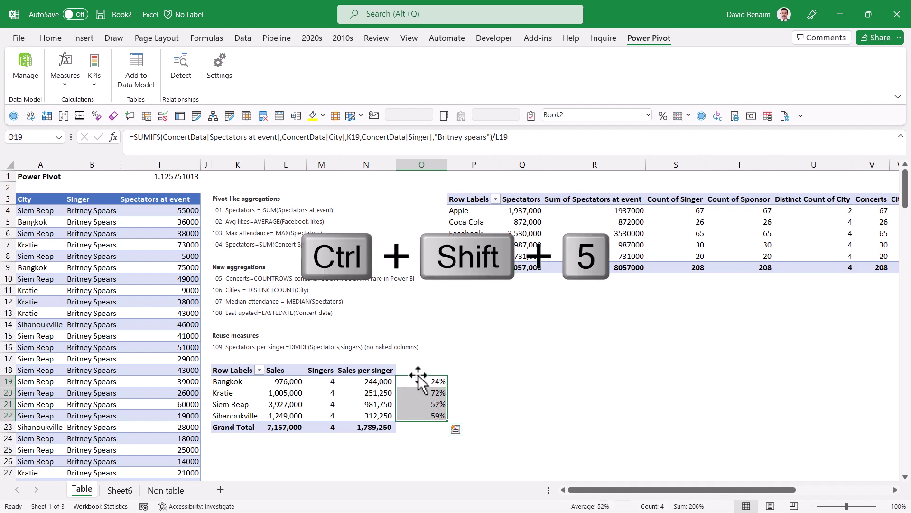
{"action": "key", "text": "ctrl+z"}
{"action": "key", "text": "ctrl+z"}
{"action": "key", "text": "Right"}
{"action": "left_click", "coordinate": [419, 381]}
Step: Start a new measure named Britney spectators using the CALCULATE function
{"action": "left_click", "coordinate": [380, 392]}
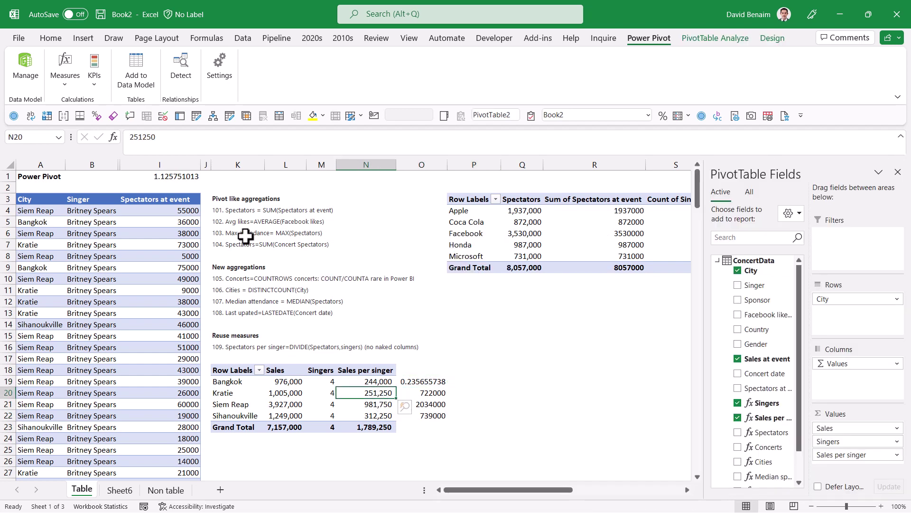
{"action": "left_click", "coordinate": [62, 83]}
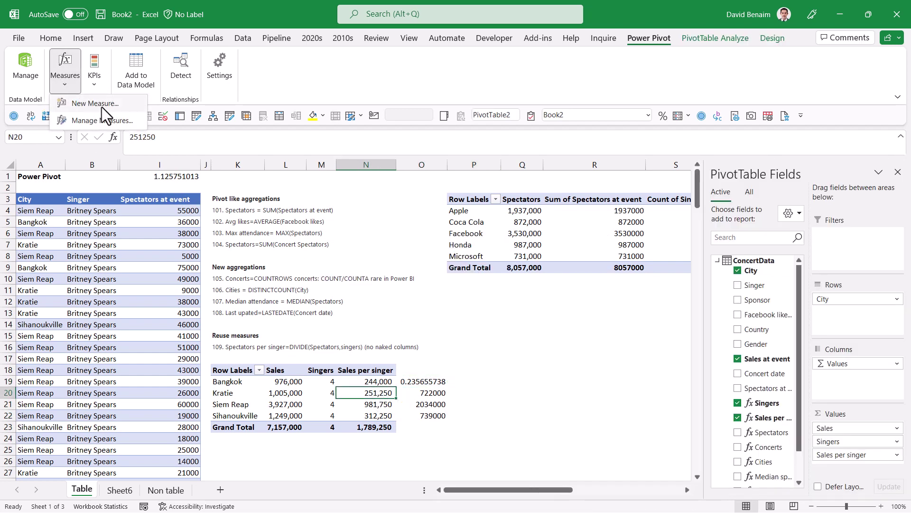
{"action": "left_click", "coordinate": [110, 107]}
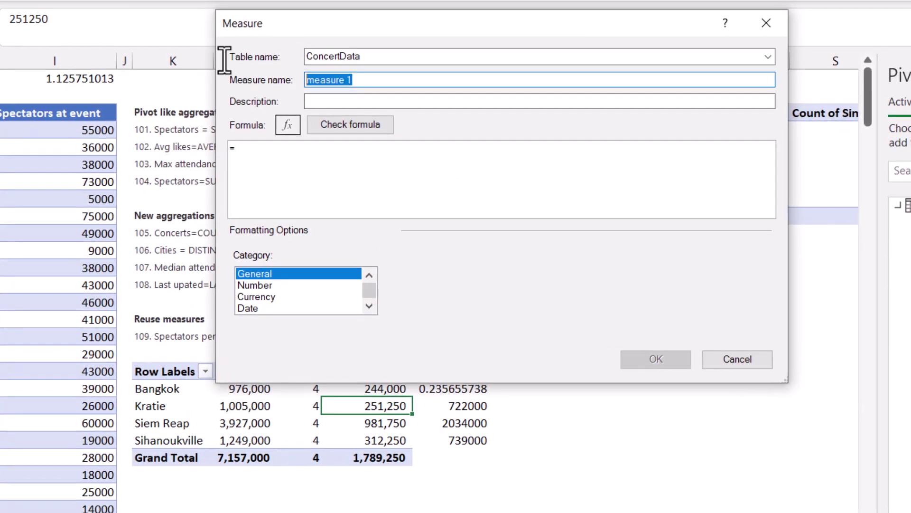
{"action": "type", "text": "Britney spectators"}
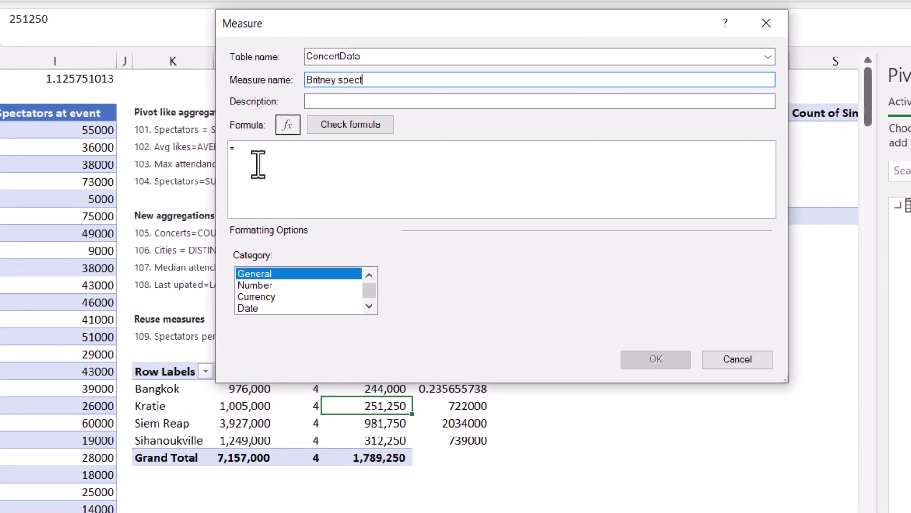
{"action": "left_click", "coordinate": [276, 153]}
{"action": "type", "text": "calcul"}
{"action": "key", "text": "Tab"}
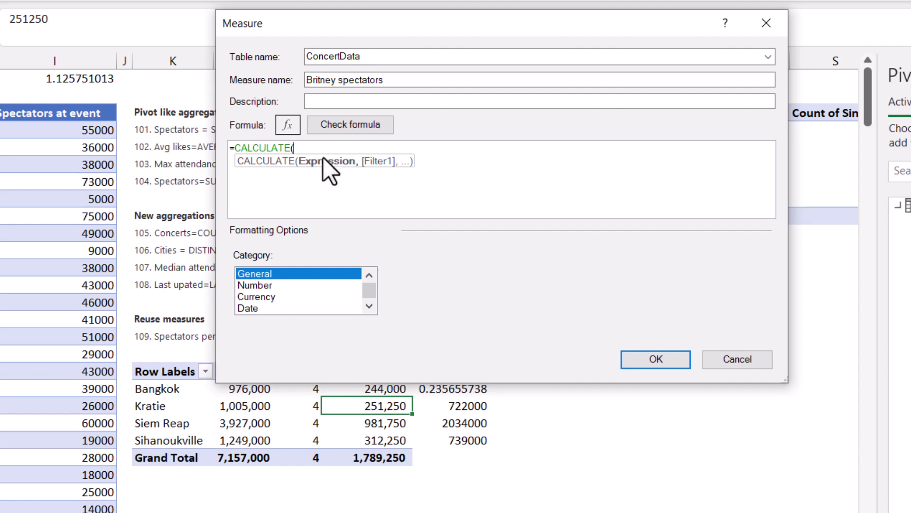
Step: Filter Spectators at event by Singer="Britney spears" and check, revealing a single value error
{"action": "type", "text": "spec"}
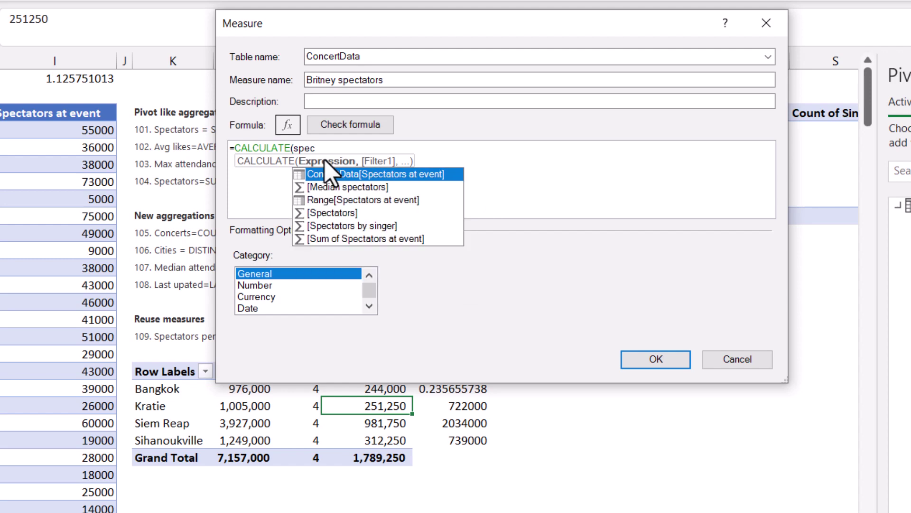
{"action": "double_click", "coordinate": [357, 174]}
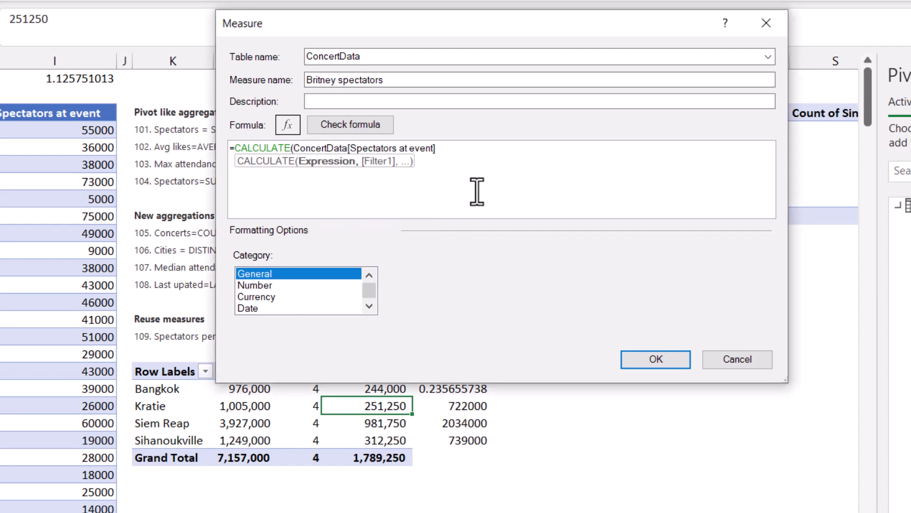
{"action": "type", "text": ","}
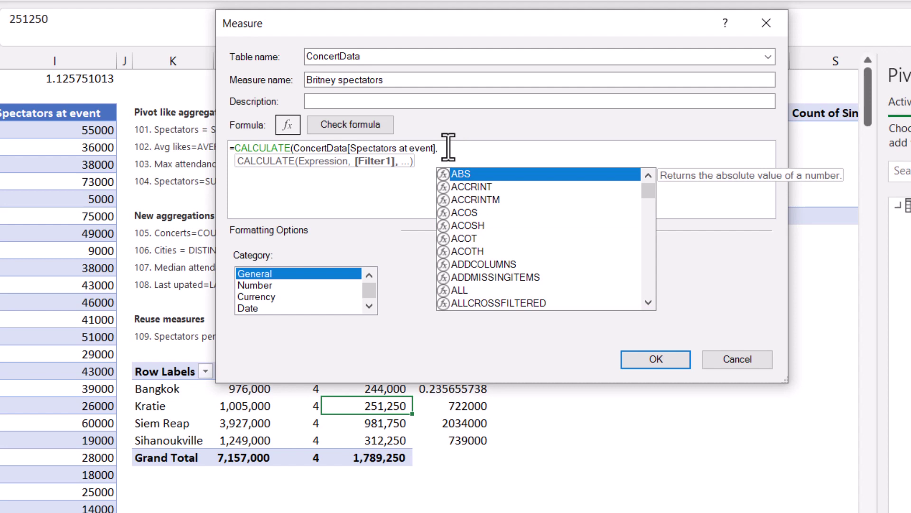
{"action": "type", "text": "singer"}
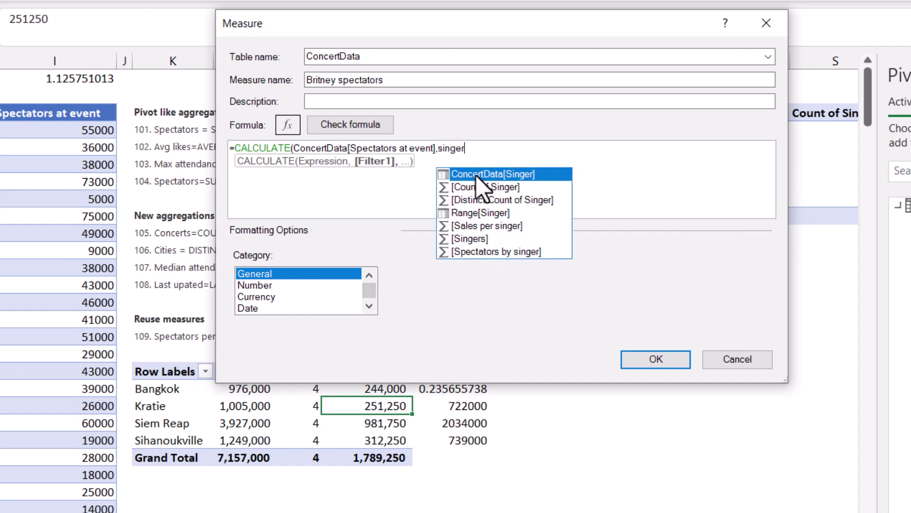
{"action": "double_click", "coordinate": [449, 175]}
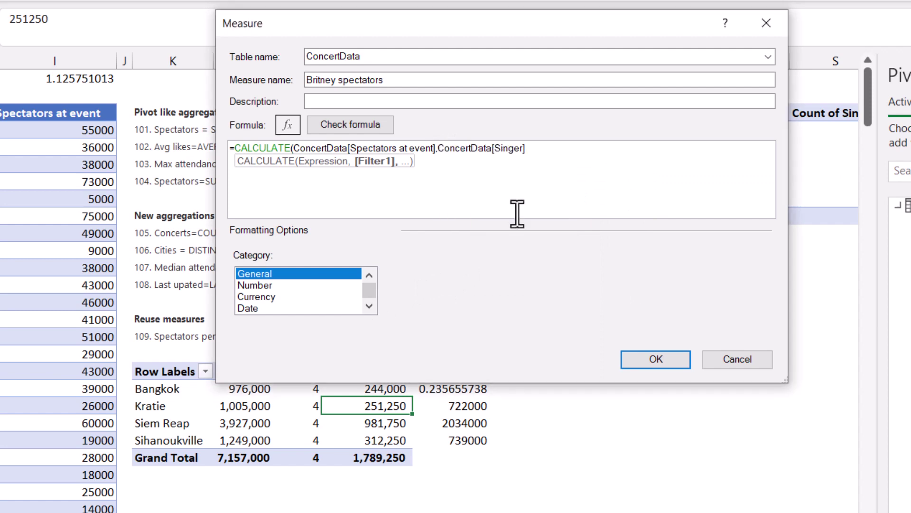
{"action": "type", "text": "=\"Britney spears\")"}
{"action": "left_click", "coordinate": [361, 129]}
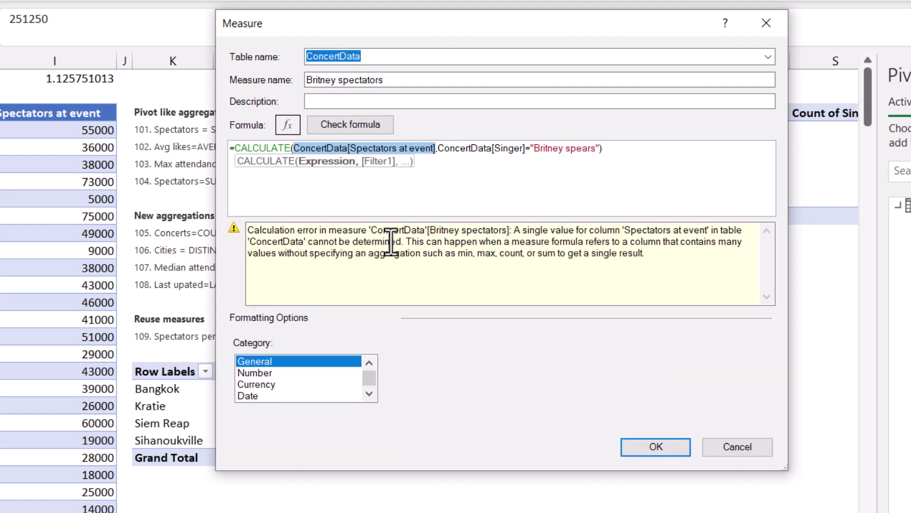
{"action": "left_click_drag", "start_coordinate": [514, 230], "coordinate": [402, 248]}
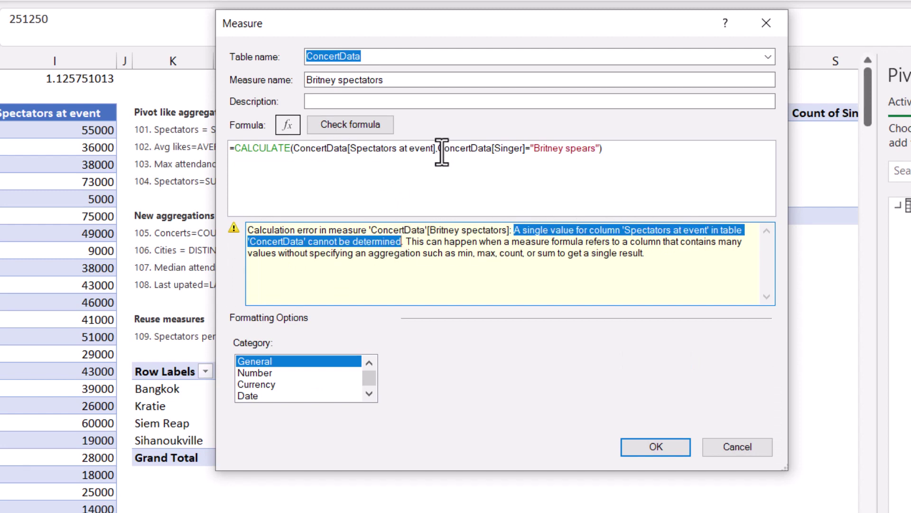
Step: Replace the column reference with the [Spectators] measure, recheck, and save the measure
{"action": "left_click_drag", "start_coordinate": [435, 149], "coordinate": [295, 150]}
{"action": "key", "text": "Delete"}
{"action": "type", "text": "spe"}
{"action": "double_click", "coordinate": [323, 213]}
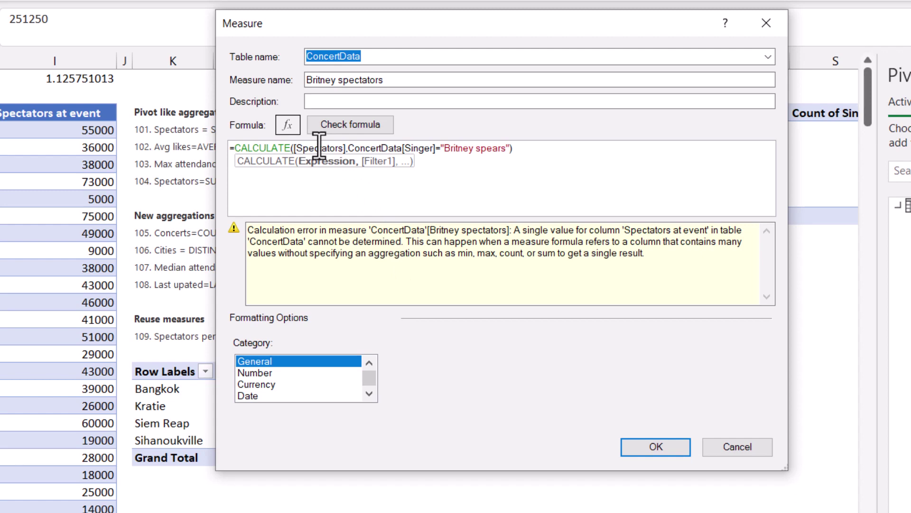
{"action": "left_click", "coordinate": [515, 149]}
{"action": "left_click", "coordinate": [369, 127]}
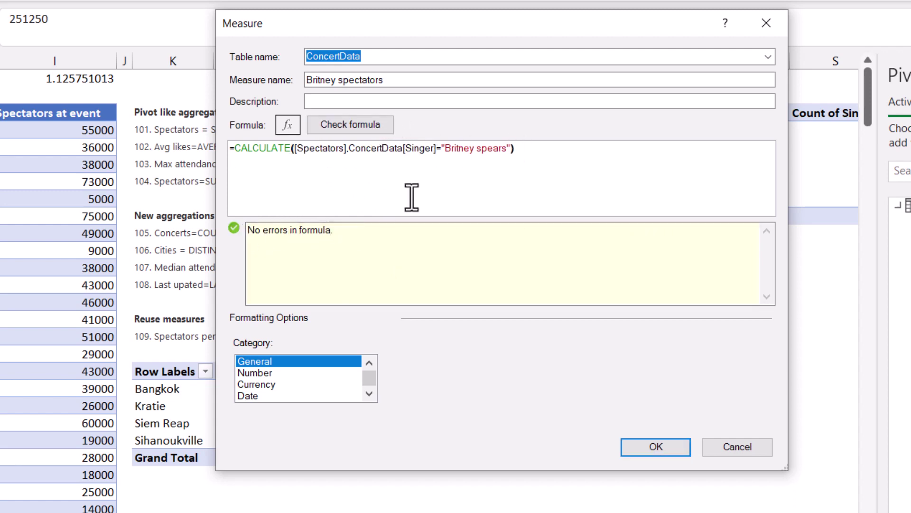
{"action": "left_click", "coordinate": [656, 444]}
Step: Inspect the new Britney spectators values for each city in the pivot
{"action": "left_click_drag", "start_coordinate": [475, 375], "coordinate": [480, 460]}
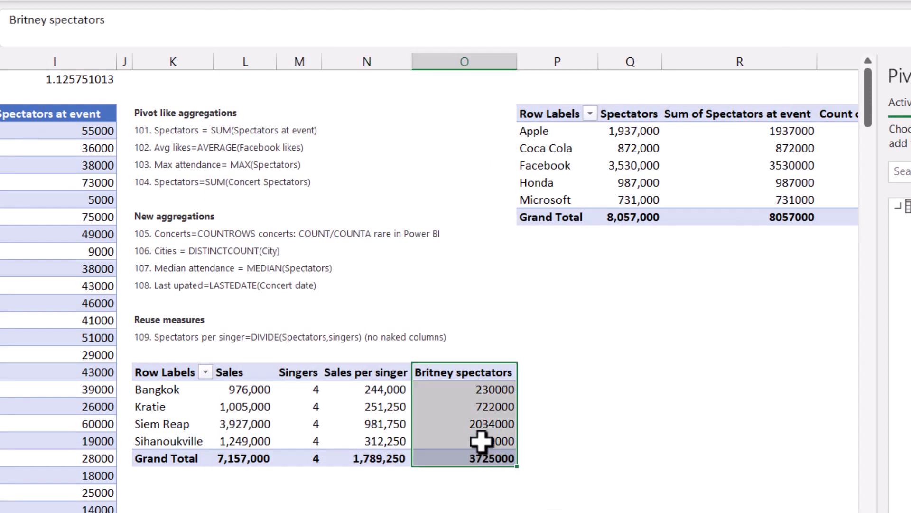
{"action": "left_click", "coordinate": [482, 439]}
{"action": "left_click_drag", "start_coordinate": [479, 390], "coordinate": [492, 464]}
{"action": "left_click", "coordinate": [460, 404]}
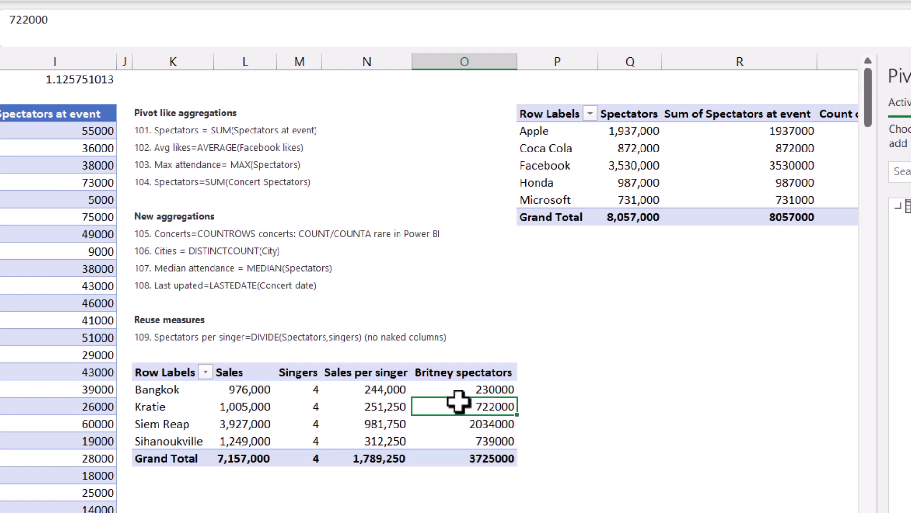
{"action": "left_click", "coordinate": [463, 390]}
Step: Start a new measure with the formula =DIVIDE([Britney spectators],[Spectators])
{"action": "left_click", "coordinate": [71, 79]}
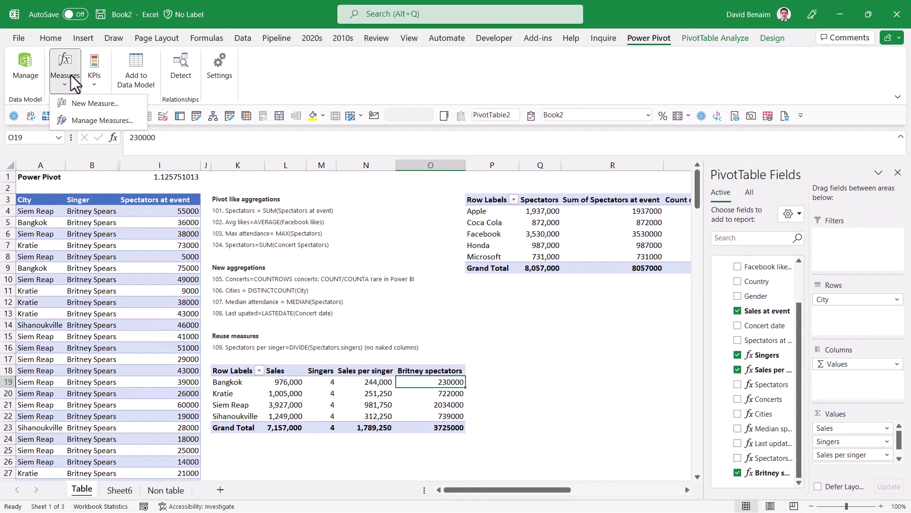
{"action": "left_click", "coordinate": [102, 101]}
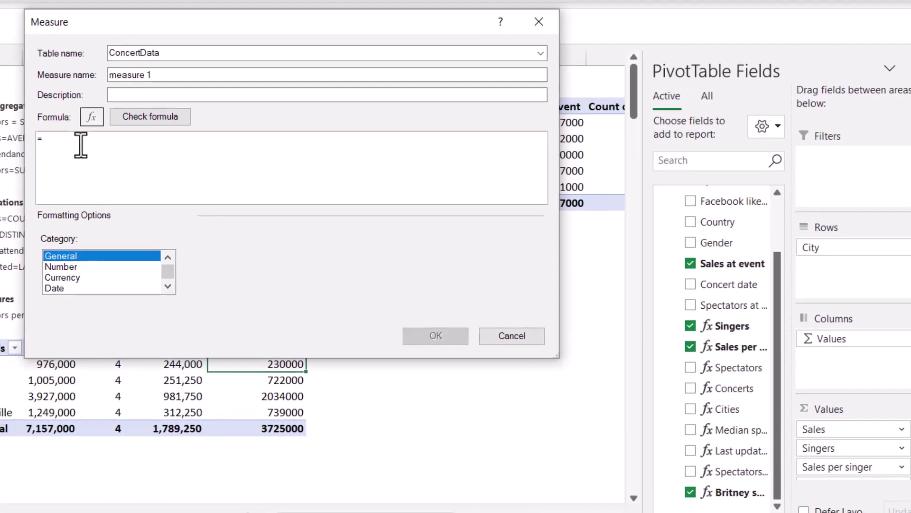
{"action": "type", "text": "divi"}
{"action": "key", "text": "Tab"}
{"action": "type", "text": "[brit"}
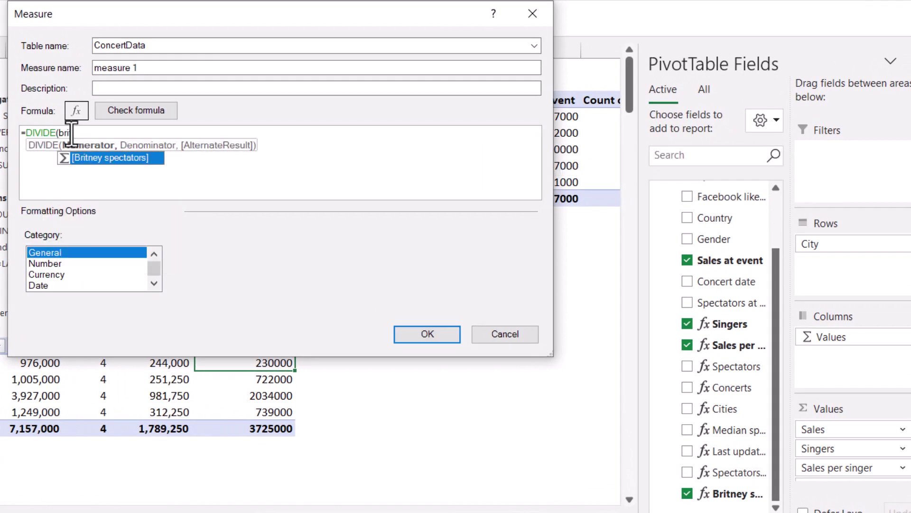
{"action": "key", "text": "Tab"}
{"action": "type", "text": ",spec"}
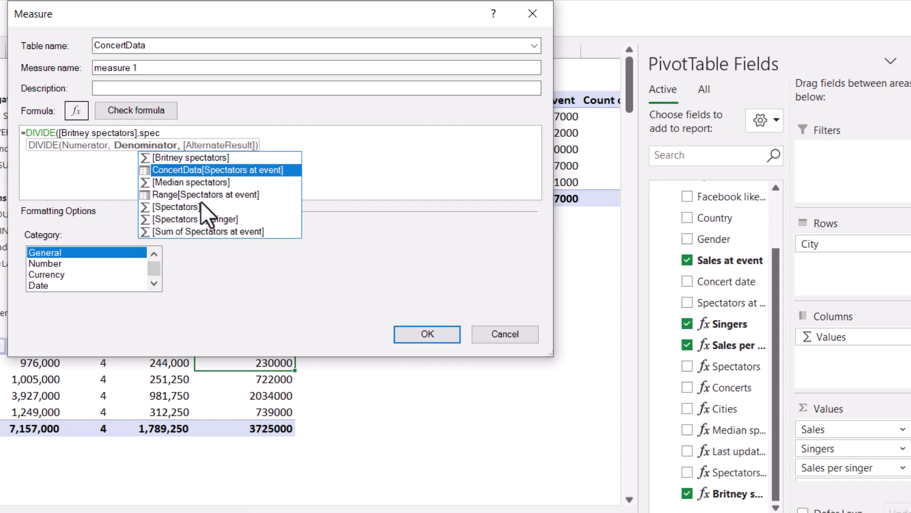
{"action": "double_click", "coordinate": [175, 209]}
{"action": "type", "text": ")"}
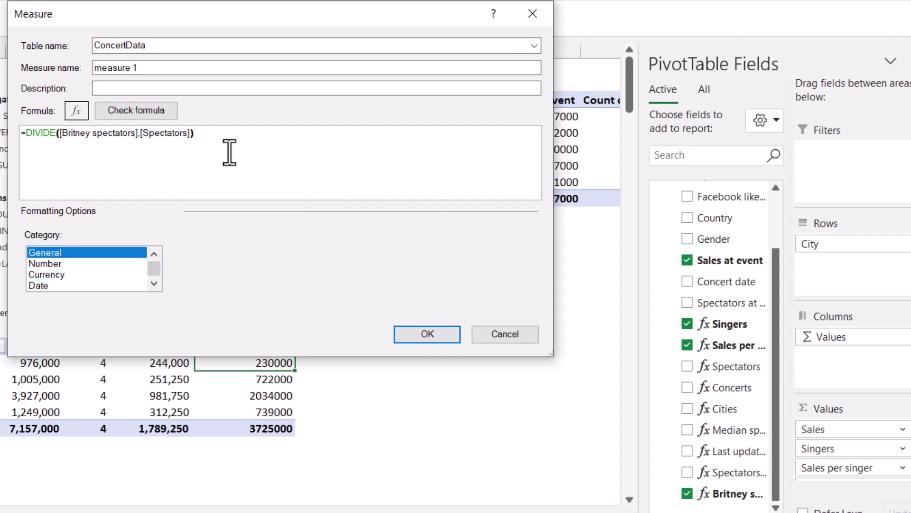
Step: Format it as Percentage, name it Britney spectators as %, check and save
{"action": "left_click", "coordinate": [97, 265]}
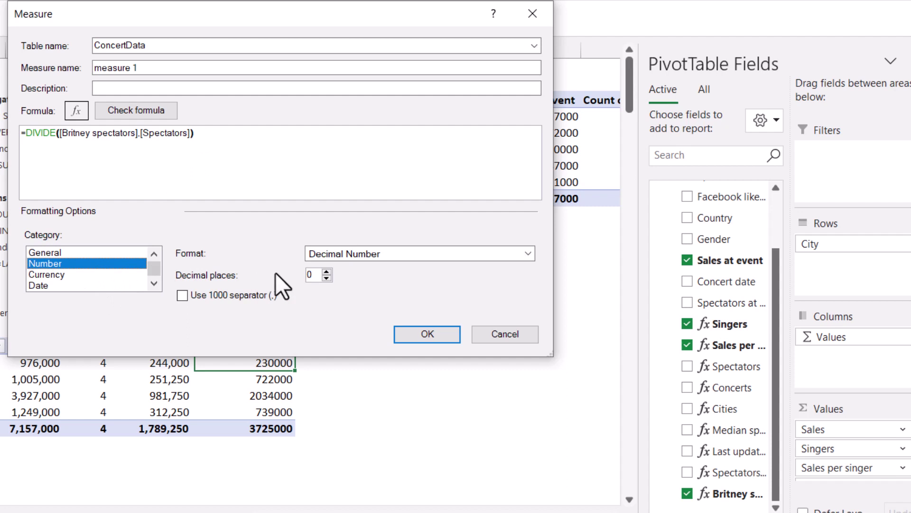
{"action": "left_click", "coordinate": [371, 259]}
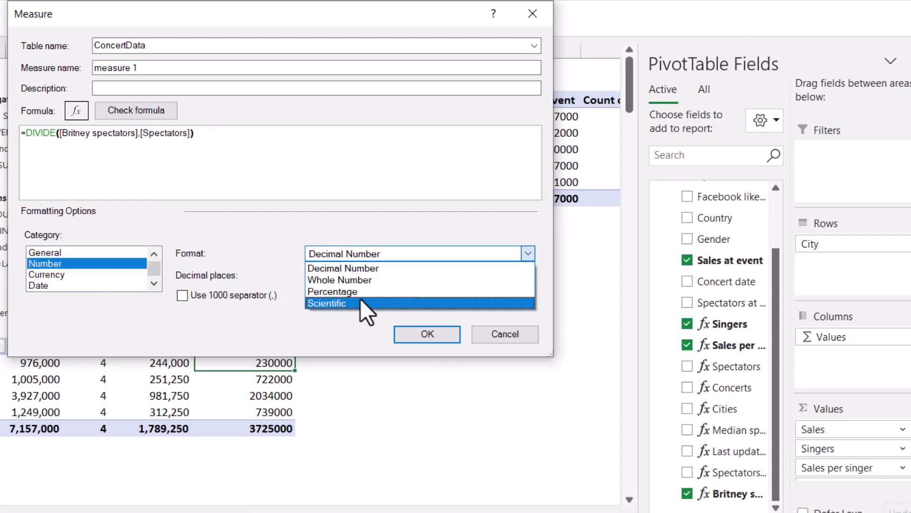
{"action": "left_click", "coordinate": [360, 294]}
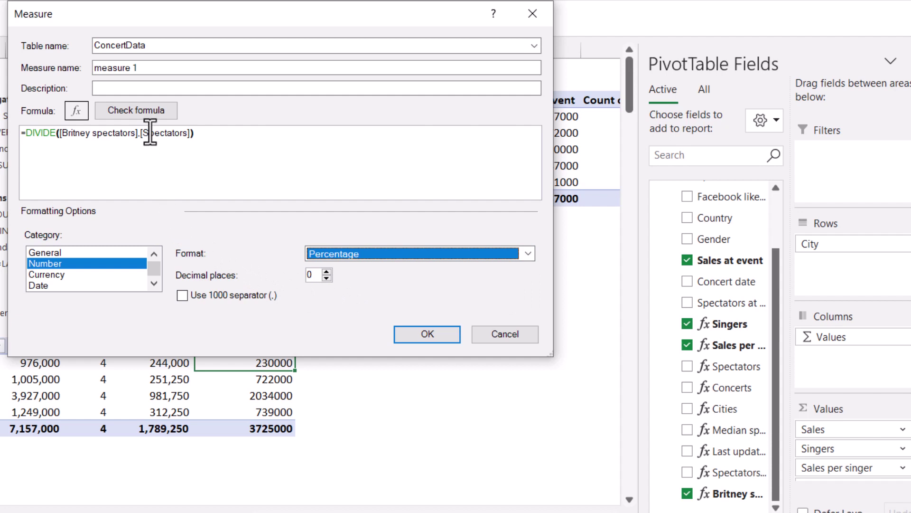
{"action": "left_click_drag", "start_coordinate": [138, 68], "coordinate": [58, 68]}
{"action": "type", "text": "Bri"}
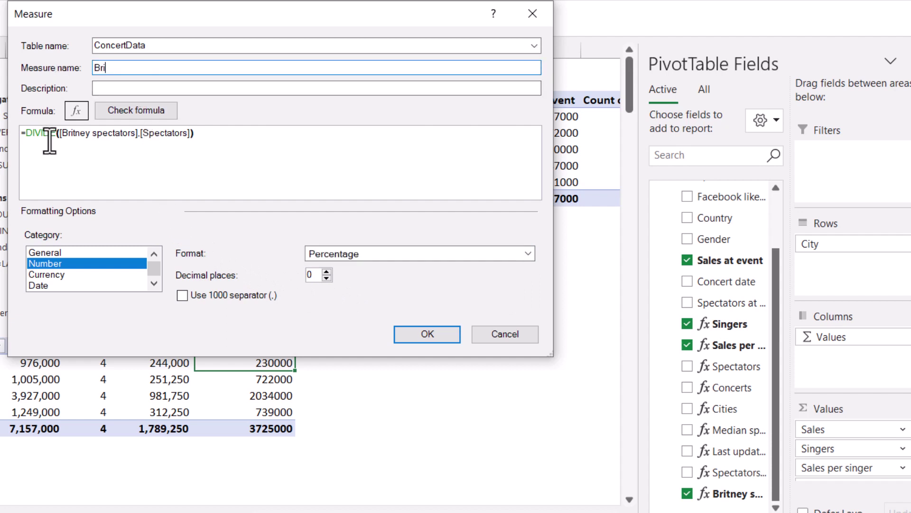
{"action": "type", "text": "tney spectators as %"}
{"action": "left_click", "coordinate": [142, 112]}
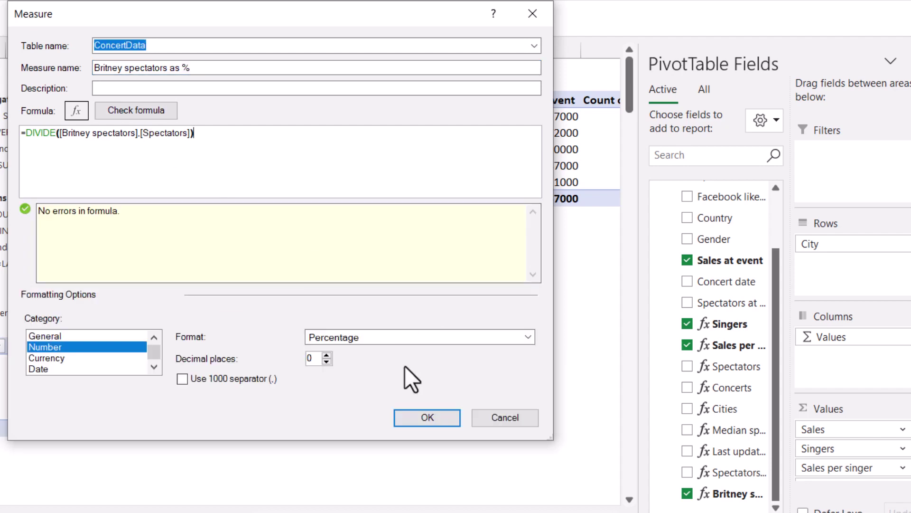
{"action": "left_click", "coordinate": [423, 421]}
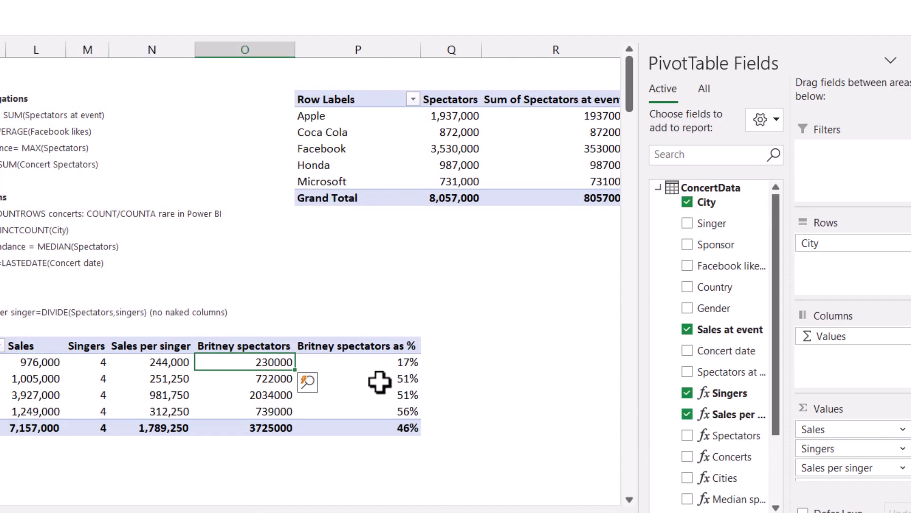
Step: Review the new Britney spectators as % values, such as Siem Reap, in the pivot
{"action": "left_click_drag", "start_coordinate": [383, 362], "coordinate": [389, 415]}
{"action": "left_click", "coordinate": [379, 406]}
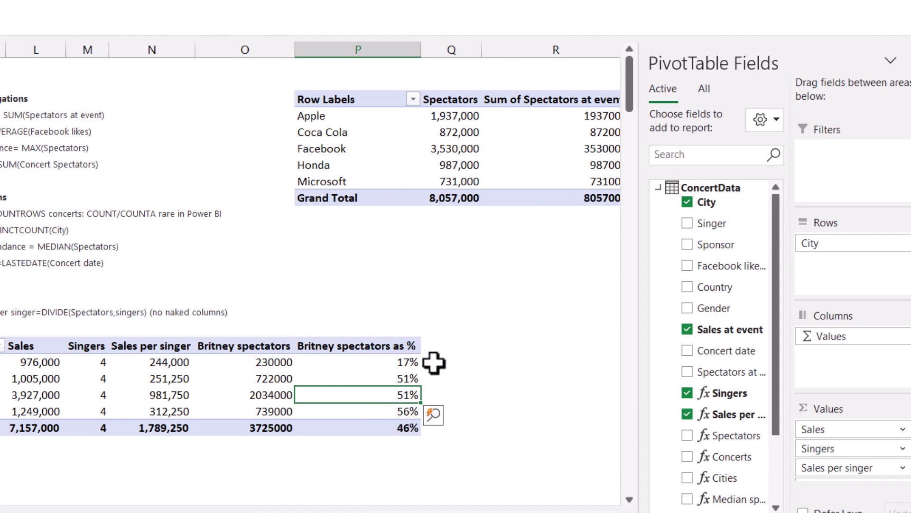
{"action": "scroll", "coordinate": [717, 346], "scroll_direction": "down", "scroll_amount": 3}
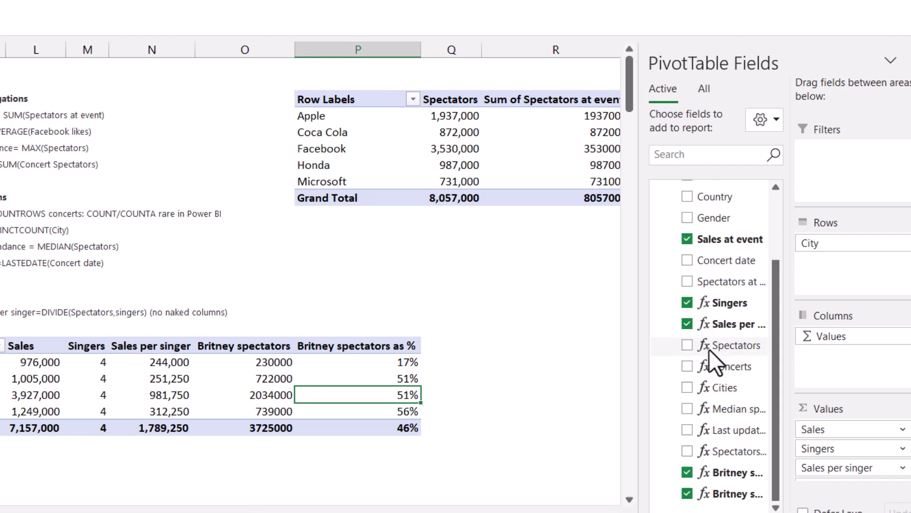
{"action": "scroll", "coordinate": [712, 351], "scroll_direction": "up", "scroll_amount": 3}
{"action": "left_click", "coordinate": [468, 361]}
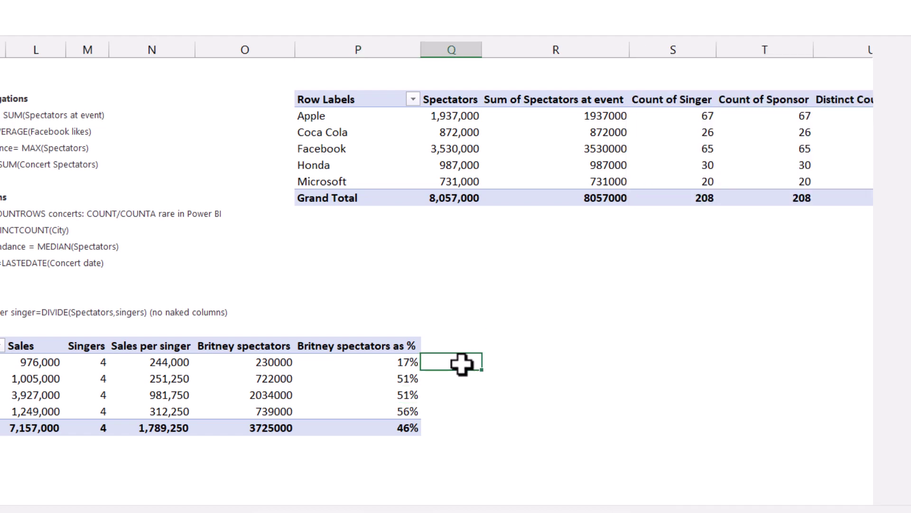
{"action": "left_click", "coordinate": [470, 328]}
{"action": "left_click", "coordinate": [459, 344]}
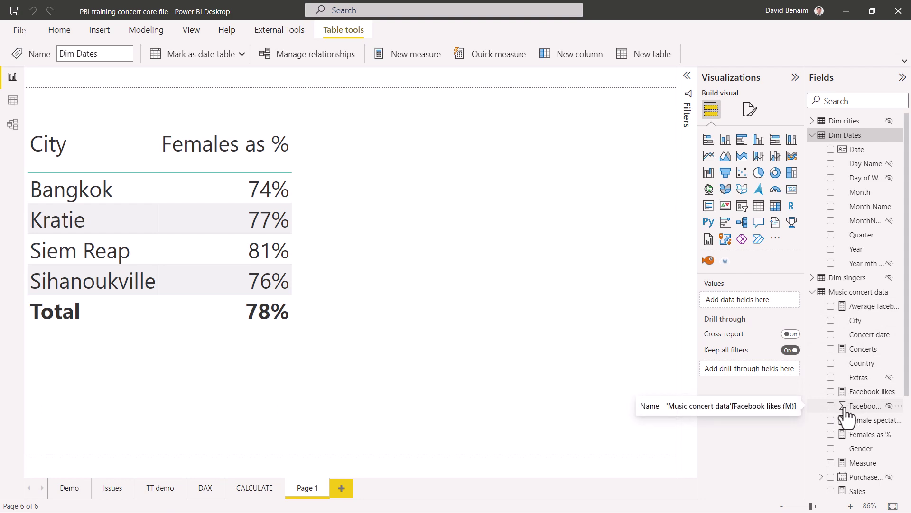
Step: Compare the Facebook likes measure's formula with the Facebook likes (M) column
{"action": "left_click", "coordinate": [858, 392]}
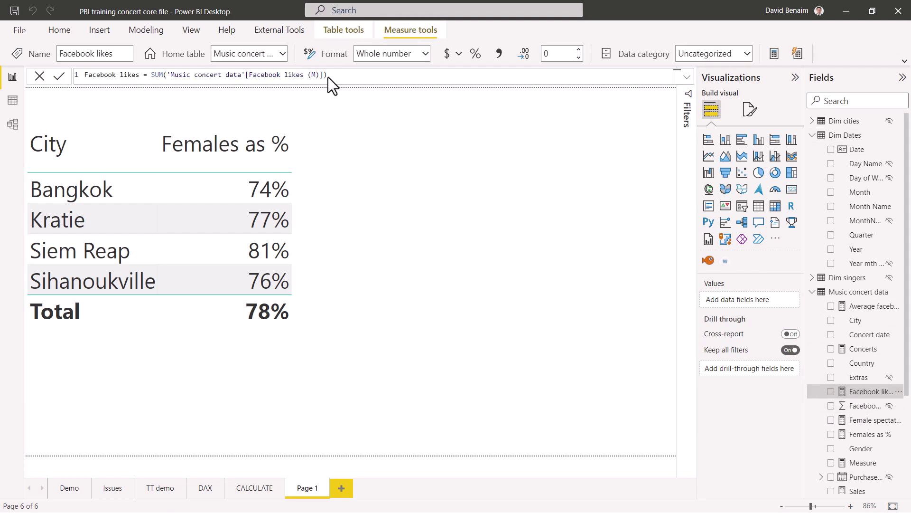
{"action": "left_click", "coordinate": [860, 405]}
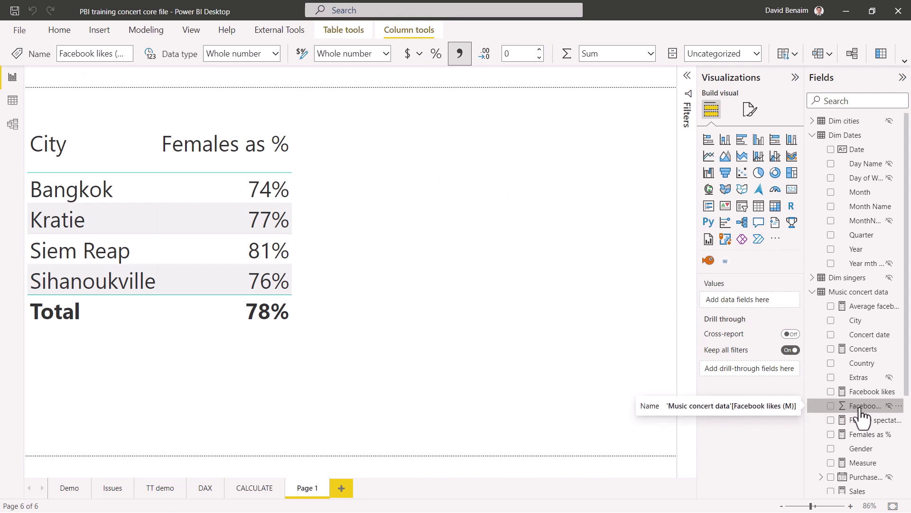
{"action": "left_click", "coordinate": [846, 395]}
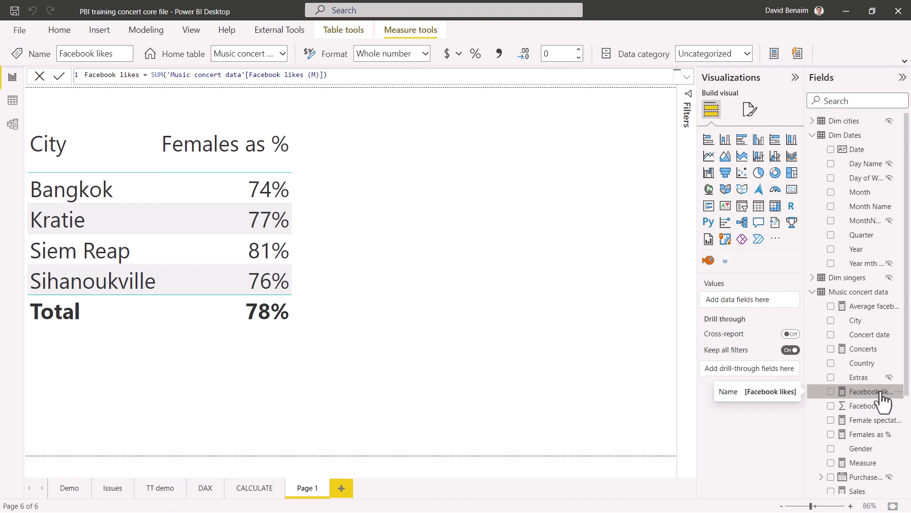
Step: Turn off View hidden in the Fields list and select the Music concert data table
{"action": "left_click", "coordinate": [897, 419]}
{"action": "left_click", "coordinate": [830, 314]}
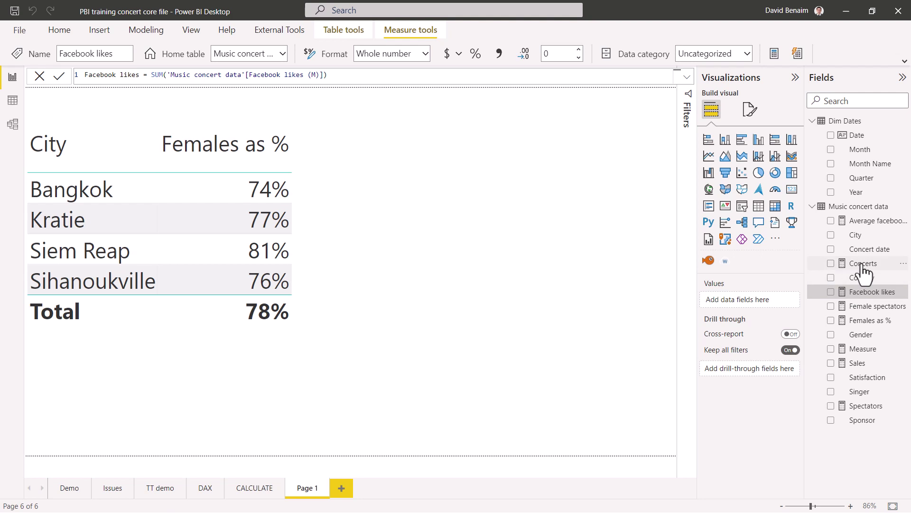
{"action": "left_click", "coordinate": [860, 279]}
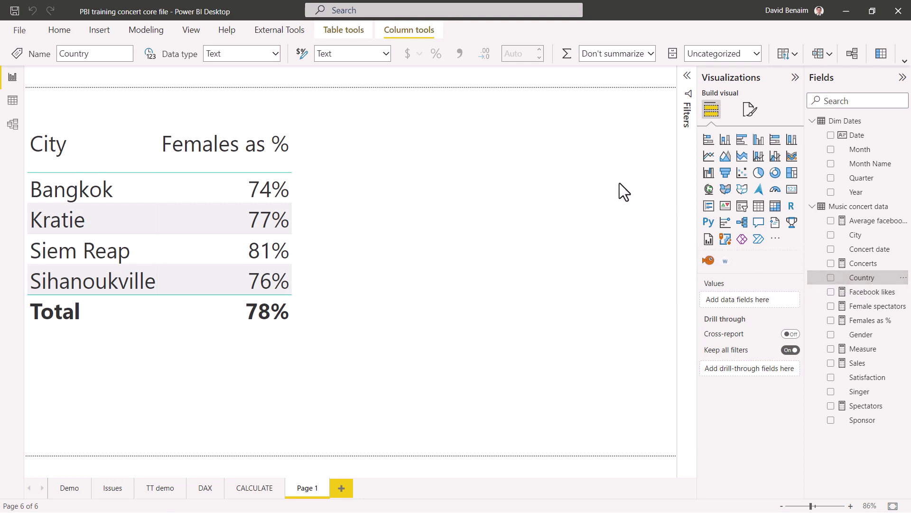
{"action": "left_click", "coordinate": [477, 192]}
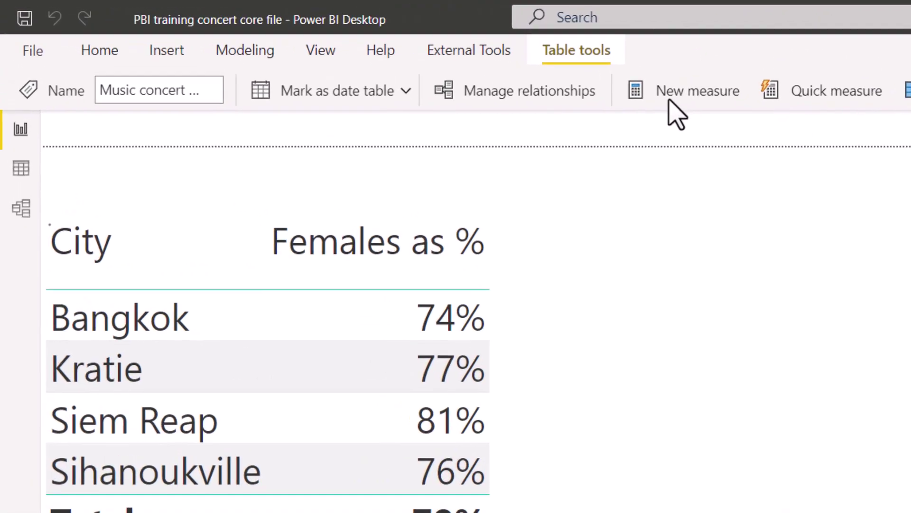
Step: Enter the measure Is Honda=IF(VALUES('Music concert data'[Sponsor])="Honda",1,0) in Music concert data
{"action": "left_click", "coordinate": [399, 54]}
{"action": "type", "text": "Is"}
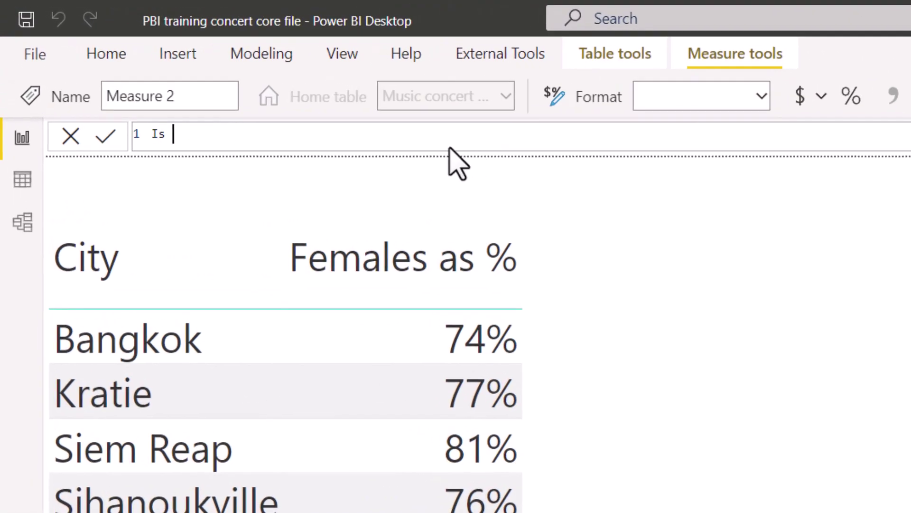
{"action": "type", "text": " Honda=IF("}
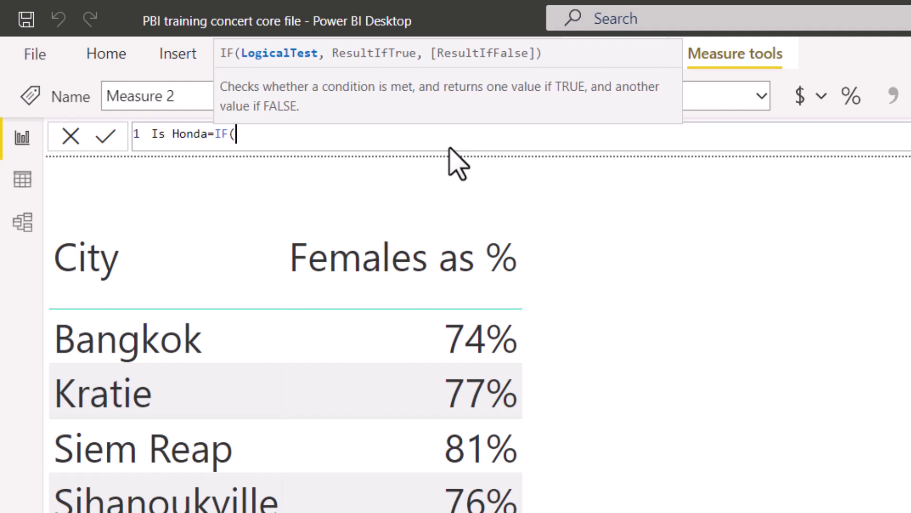
{"action": "type", "text": "sponsor"}
{"action": "key", "text": "BackSpace"}
{"action": "key", "text": "BackSpace"}
{"action": "key", "text": "BackSpace"}
{"action": "key", "text": "BackSpace"}
{"action": "key", "text": "BackSpace"}
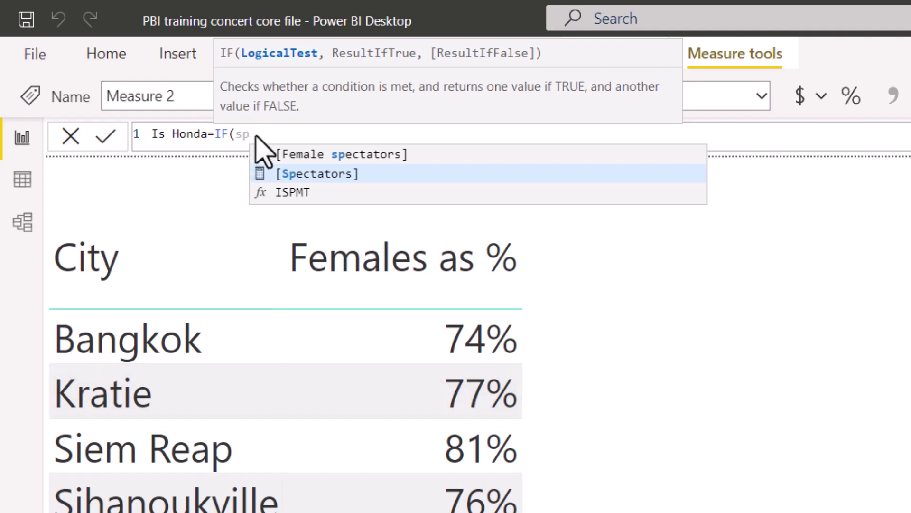
{"action": "key", "text": "BackSpace"}
{"action": "key", "text": "BackSpace"}
{"action": "type", "text": "values"}
{"action": "key", "text": "Tab"}
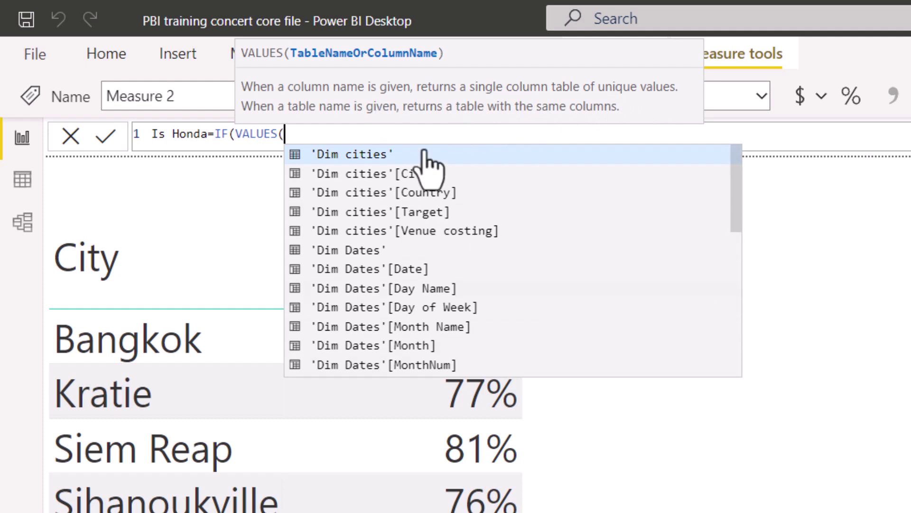
{"action": "type", "text": "sponso"}
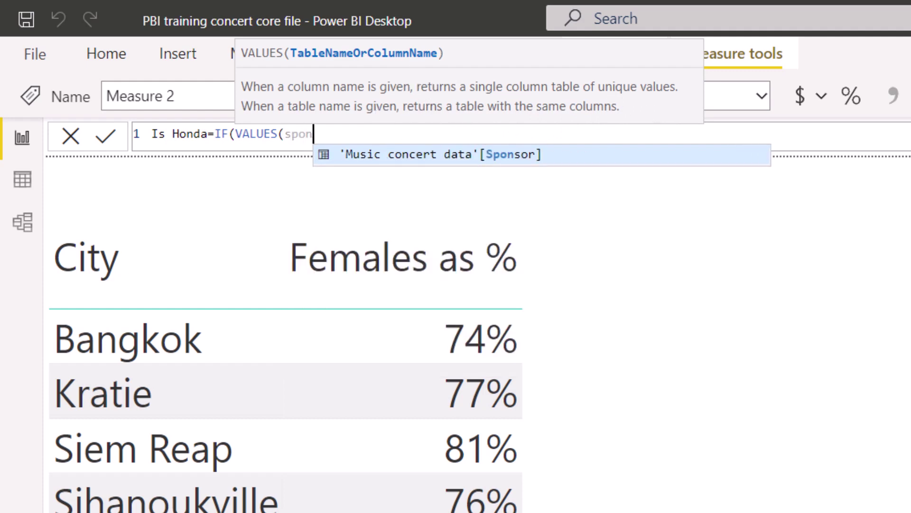
{"action": "left_click", "coordinate": [575, 157]}
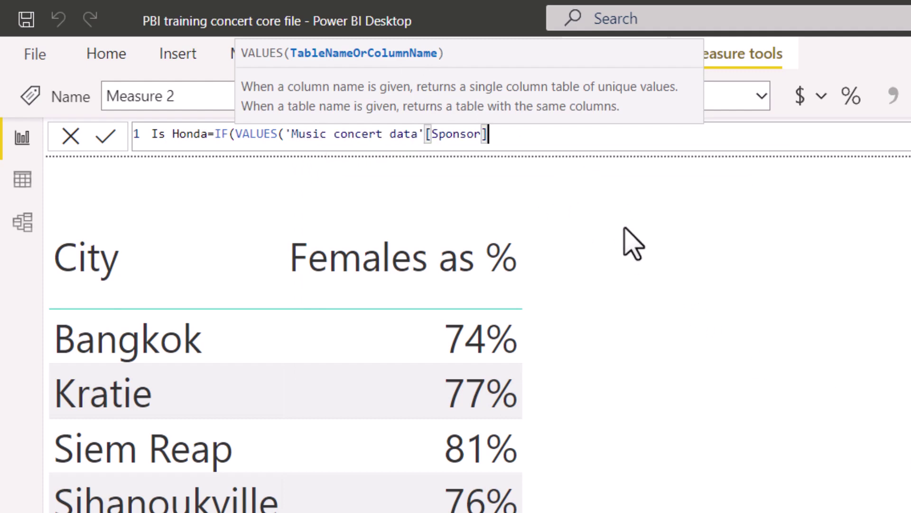
{"action": "type", "text": "),"}
{"action": "key", "text": "BackSpace"}
{"action": "type", "text": "=\"Honda\",1,"}
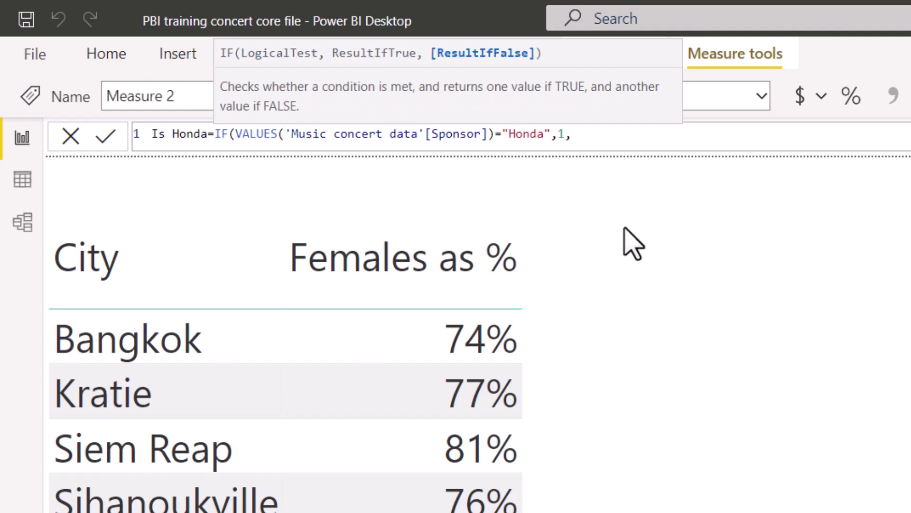
{"action": "type", "text": "0)"}
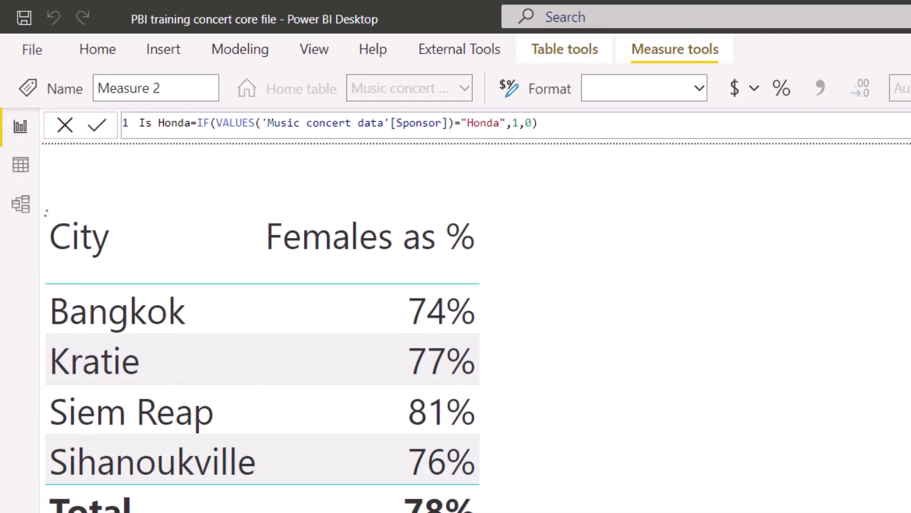
{"action": "key", "text": "Return"}
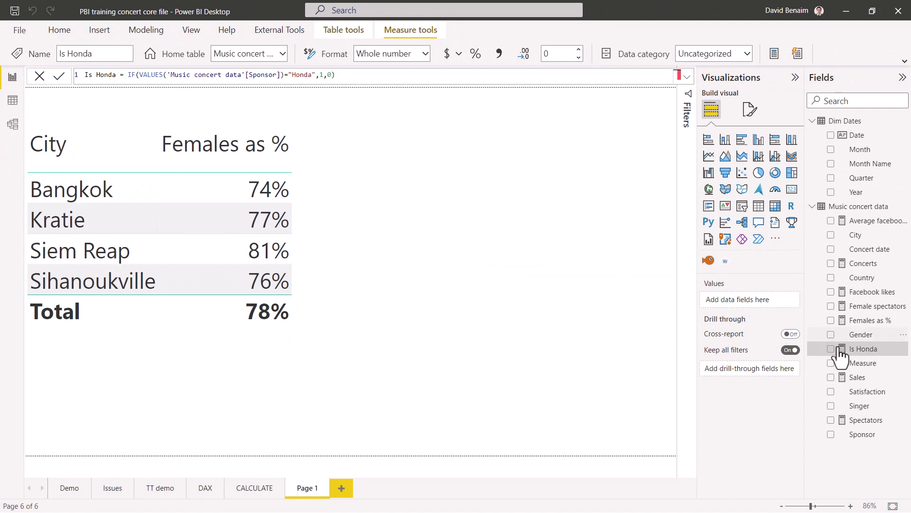
Step: Discard the broken Is Honda visual and add a Concerts by Sponsor bar chart
{"action": "left_click_drag", "start_coordinate": [852, 352], "coordinate": [523, 212]}
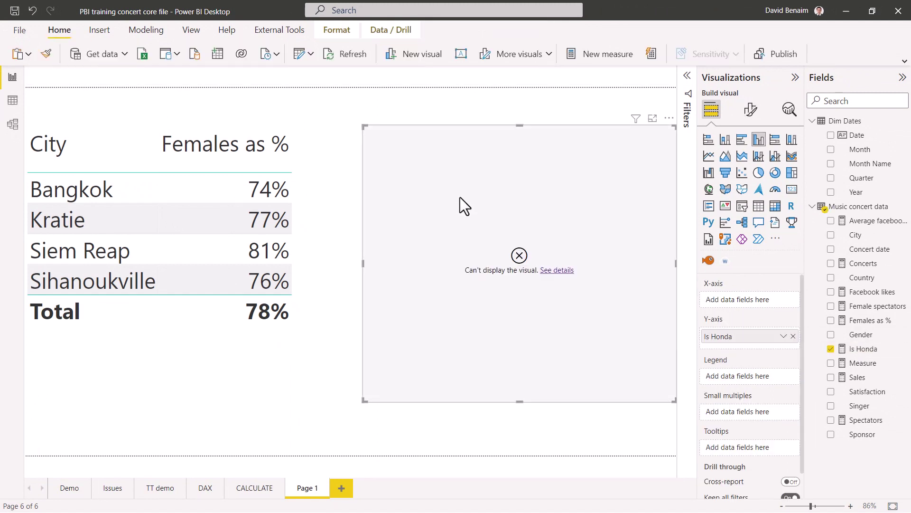
{"action": "key", "text": "Delete"}
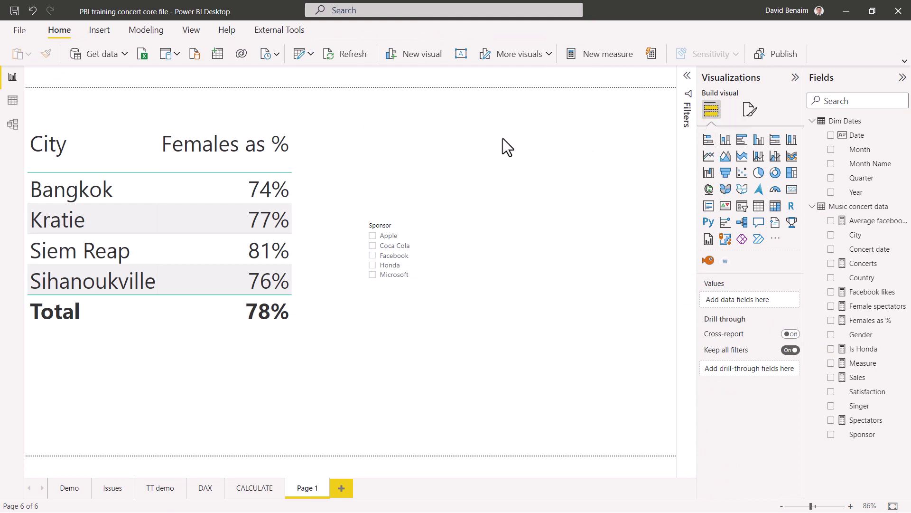
{"action": "left_click", "coordinate": [708, 141]}
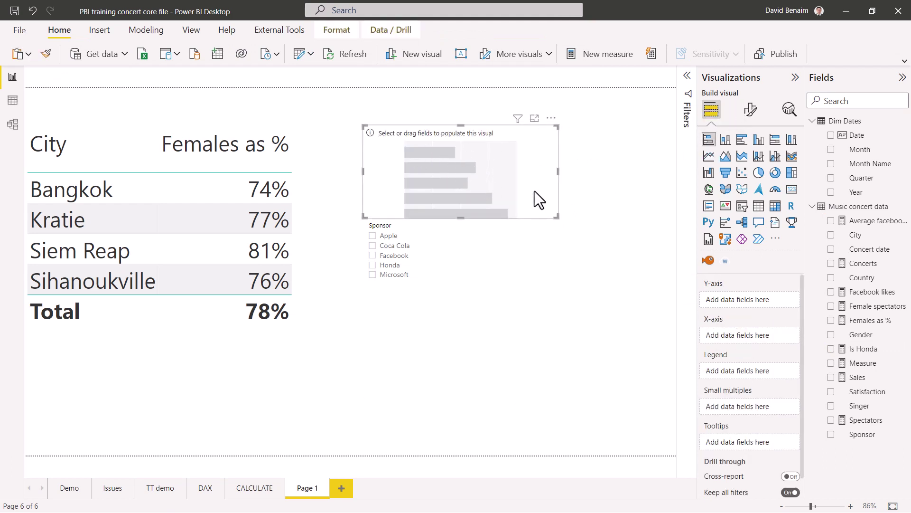
{"action": "left_click", "coordinate": [830, 434]}
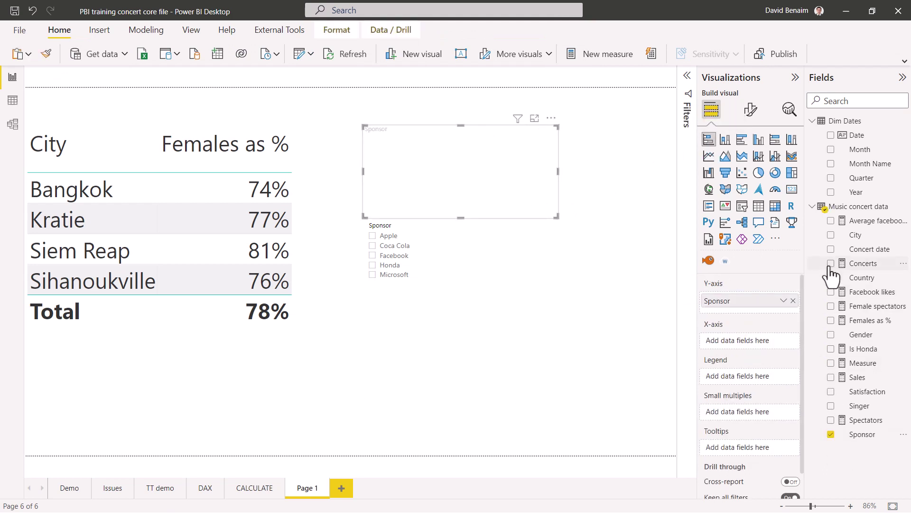
{"action": "left_click", "coordinate": [831, 263]}
Step: Colour the bars with a gradient based on Is Honda and make the chart narrower
{"action": "left_click", "coordinate": [750, 110]}
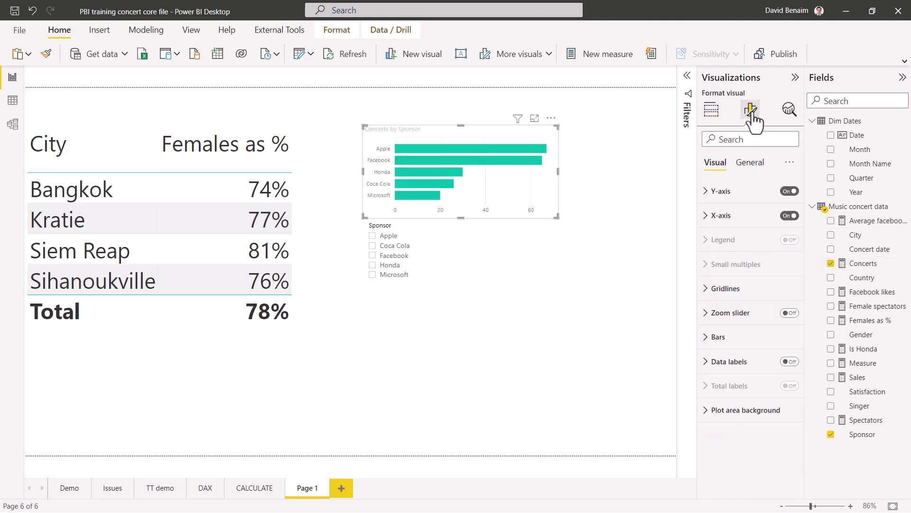
{"action": "left_click", "coordinate": [719, 337]}
{"action": "left_click", "coordinate": [747, 391]}
{"action": "left_click", "coordinate": [294, 176]}
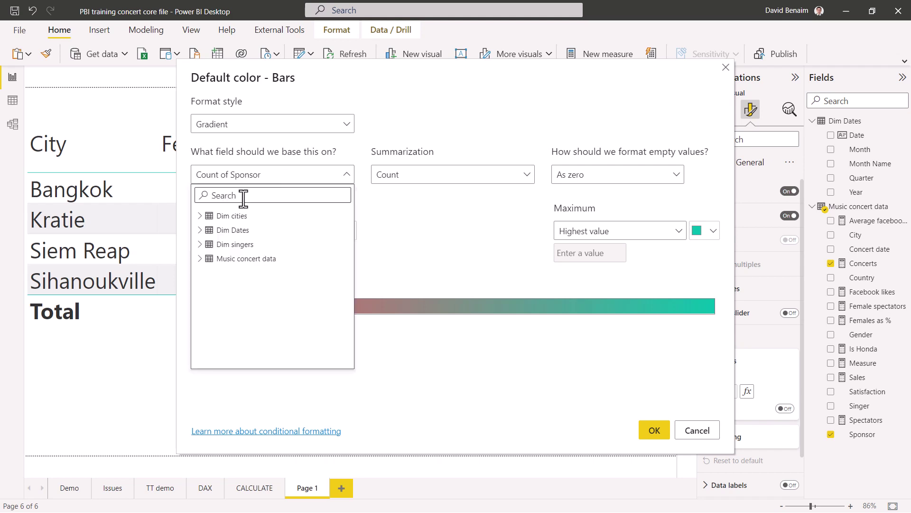
{"action": "type", "text": "honda"}
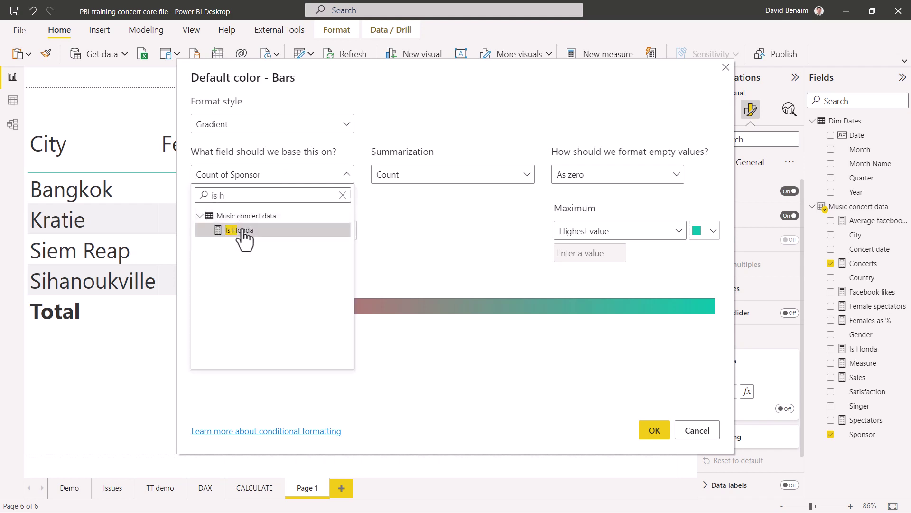
{"action": "left_click", "coordinate": [240, 229]}
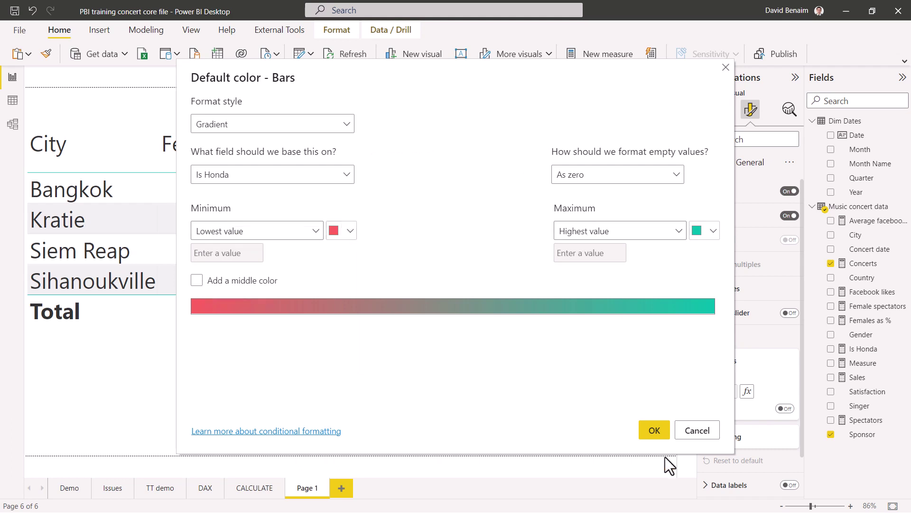
{"action": "left_click", "coordinate": [345, 125]}
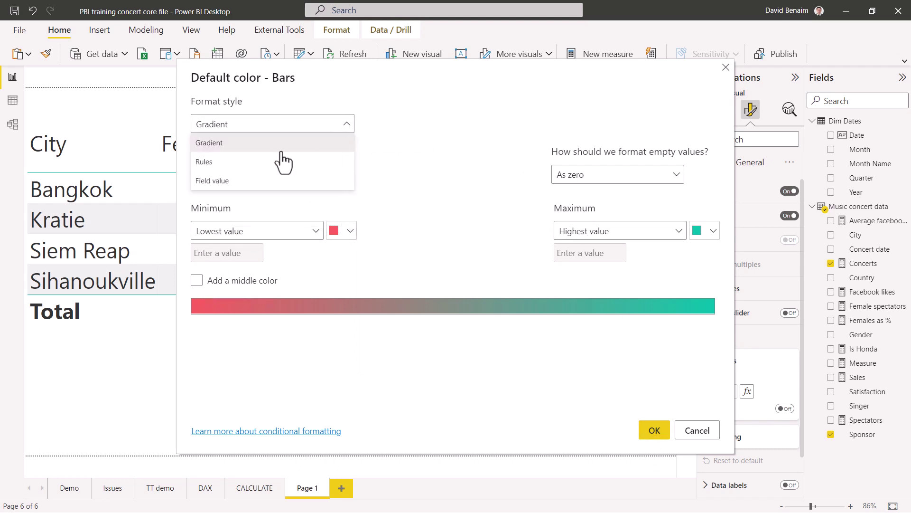
{"action": "left_click", "coordinate": [437, 197]}
{"action": "left_click", "coordinate": [654, 432]}
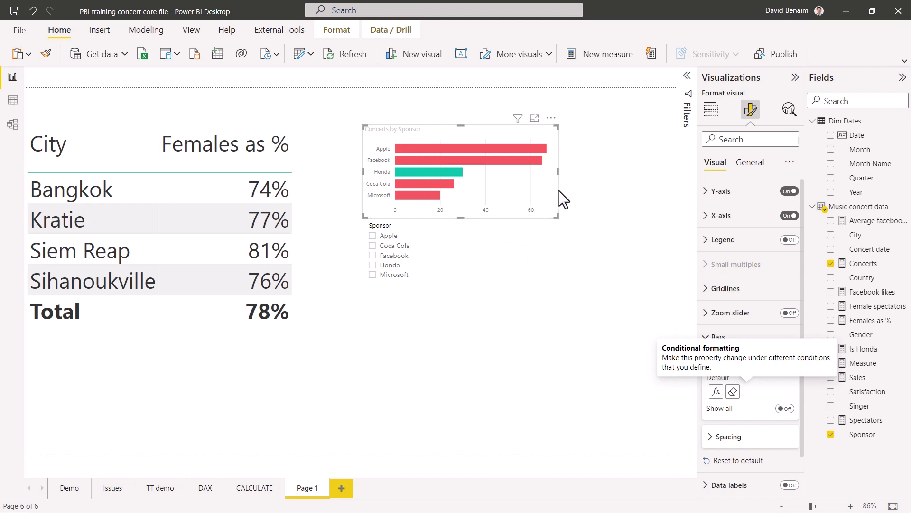
{"action": "left_click_drag", "start_coordinate": [555, 216], "coordinate": [501, 219]}
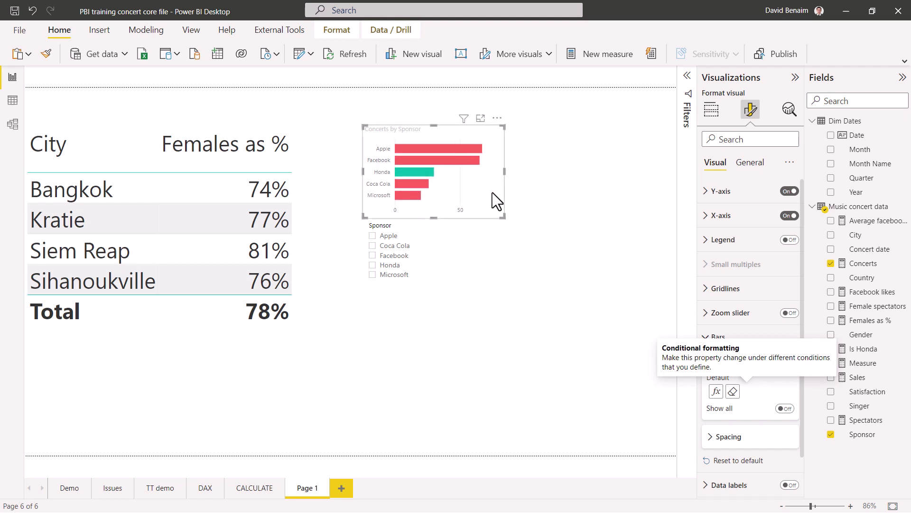
{"action": "left_click", "coordinate": [539, 356]}
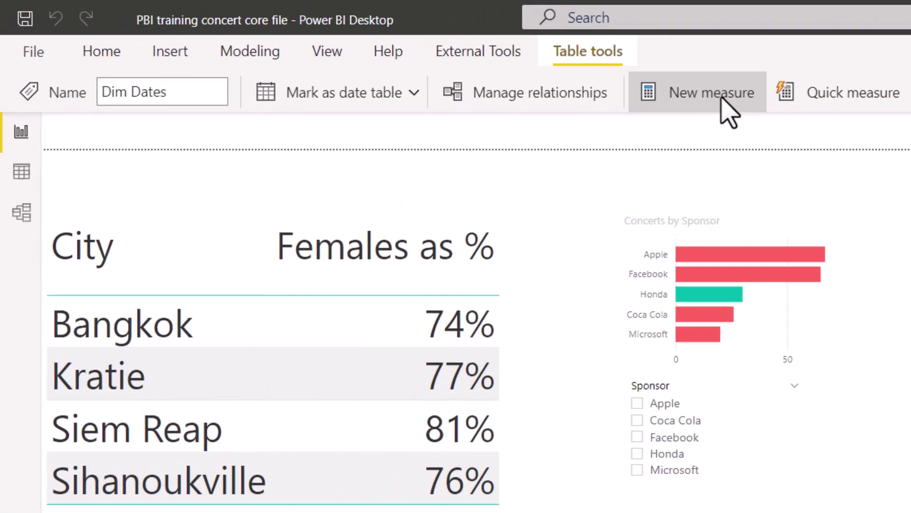
Step: Create the measure Chosen sponsor = SELECTEDVALUE('Music concert data'[Sponsor])
{"action": "left_click", "coordinate": [430, 56]}
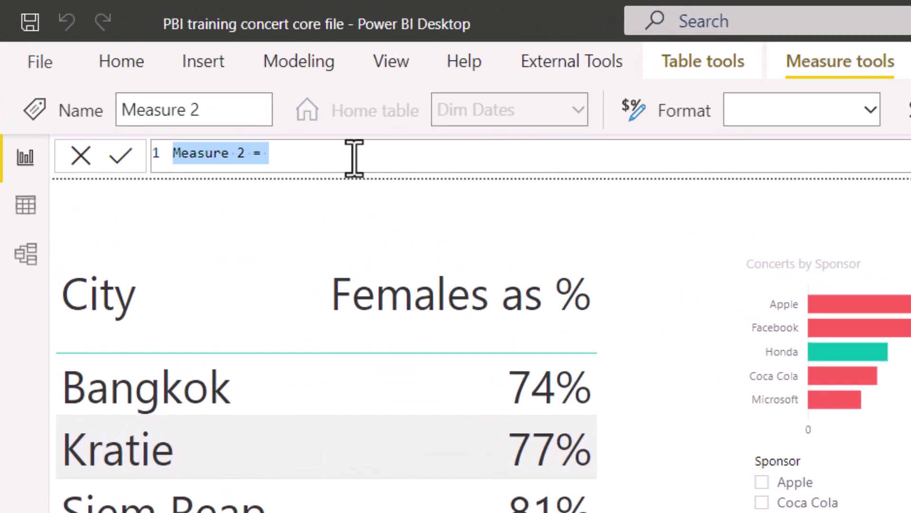
{"action": "type", "text": "Chosen sponsor"}
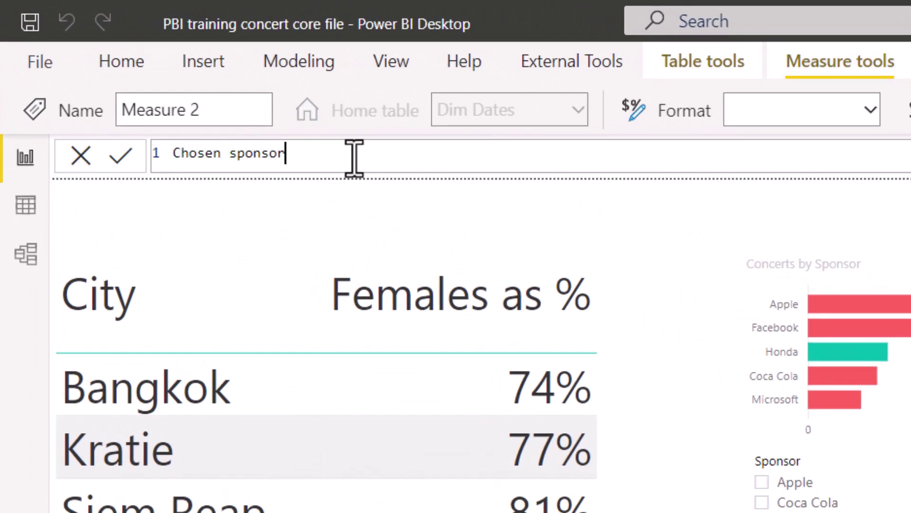
{"action": "type", "text": "=selec"}
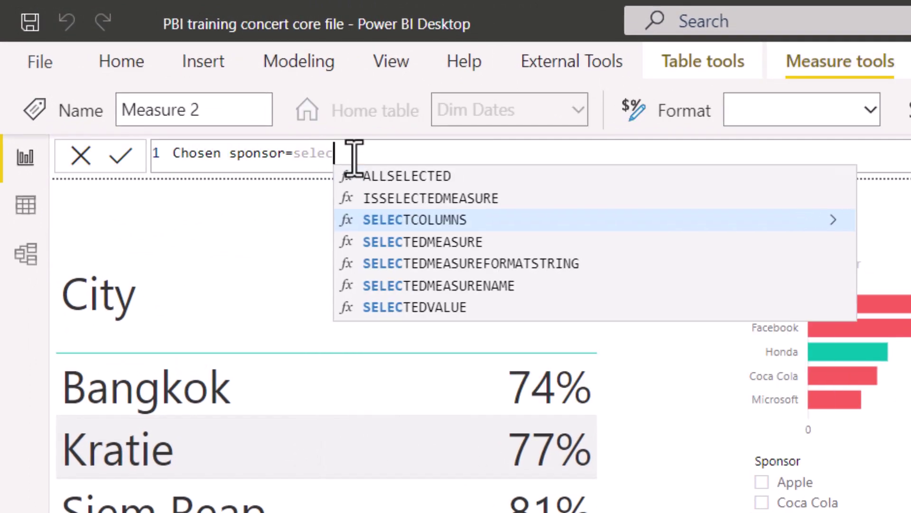
{"action": "key", "text": "Down"}
{"action": "key", "text": "Down"}
{"action": "key", "text": "Down"}
{"action": "key", "text": "Down"}
{"action": "key", "text": "Tab"}
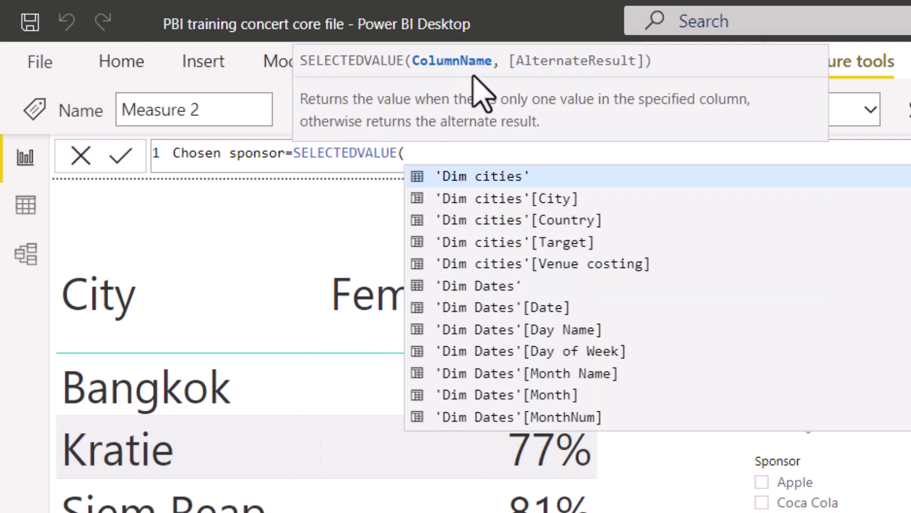
{"action": "type", "text": "spon"}
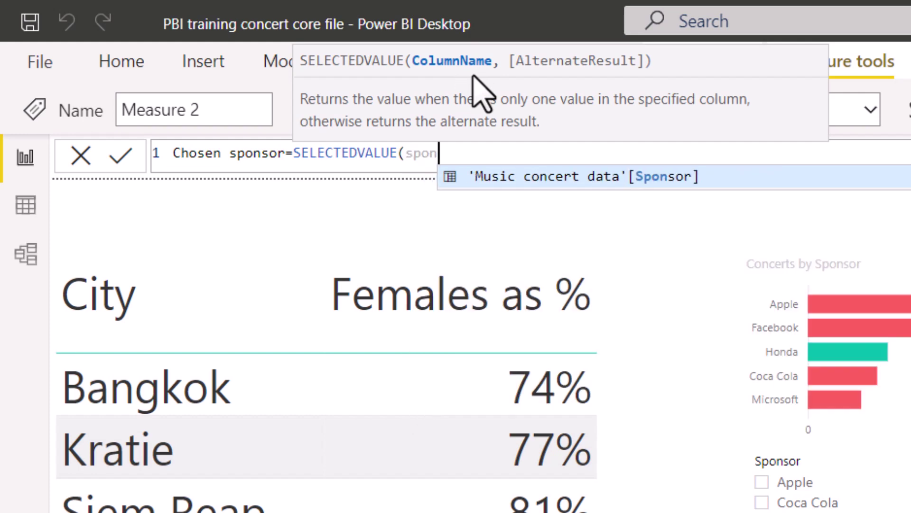
{"action": "key", "text": "Tab"}
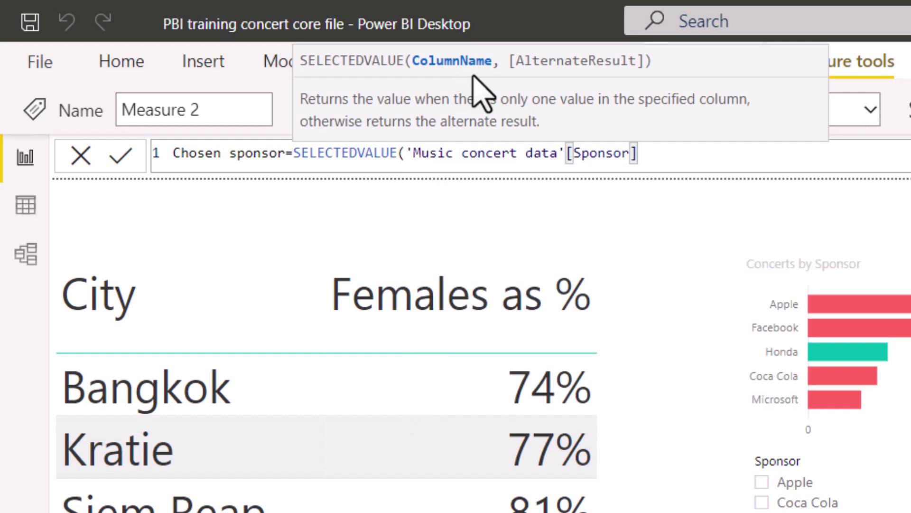
{"action": "type", "text": ","}
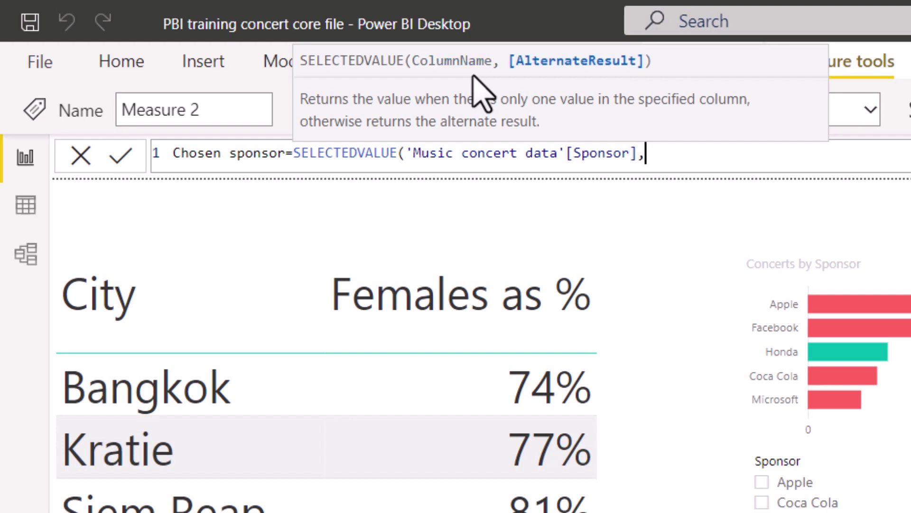
{"action": "key", "text": "BackSpace"}
{"action": "type", "text": ")"}
{"action": "key", "text": "Return"}
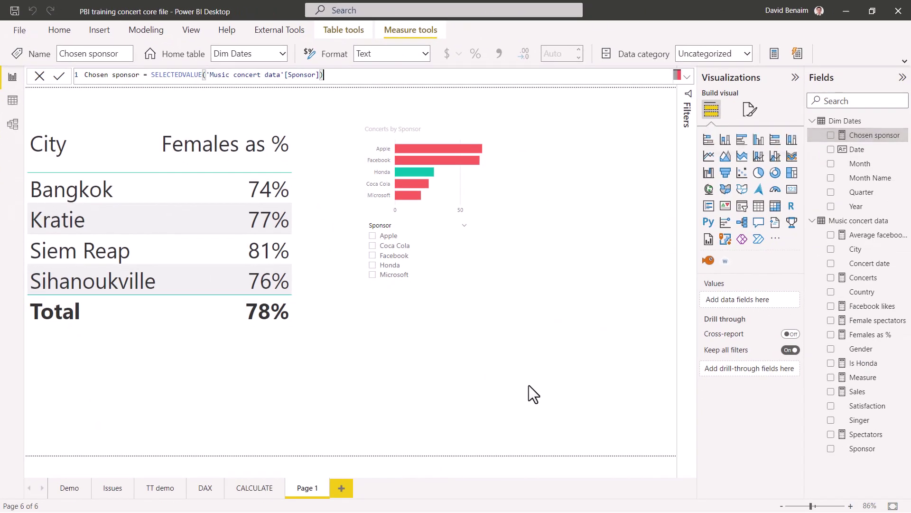
Step: Show Chosen sponsor as a card and filter the Sponsor slicer down to Honda
{"action": "left_click_drag", "start_coordinate": [906, 143], "coordinate": [639, 457]}
{"action": "left_click", "coordinate": [792, 189]}
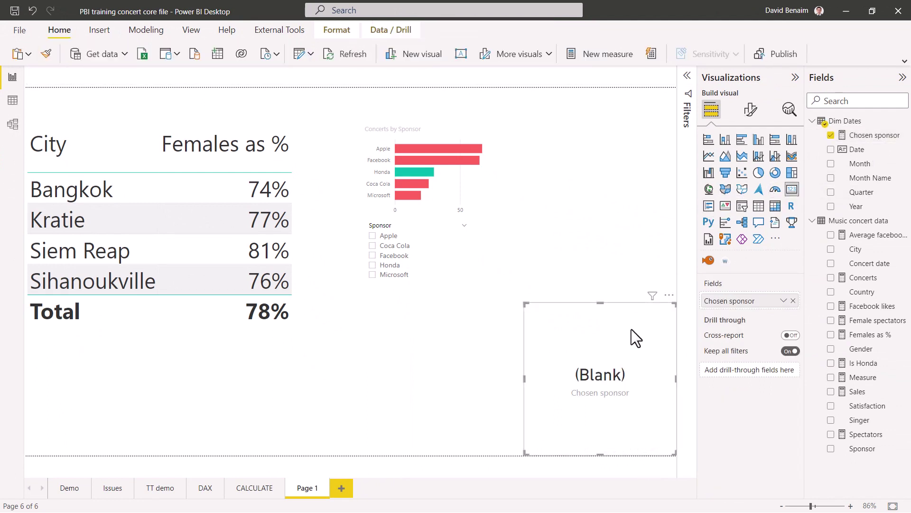
{"action": "left_click", "coordinate": [397, 246]}
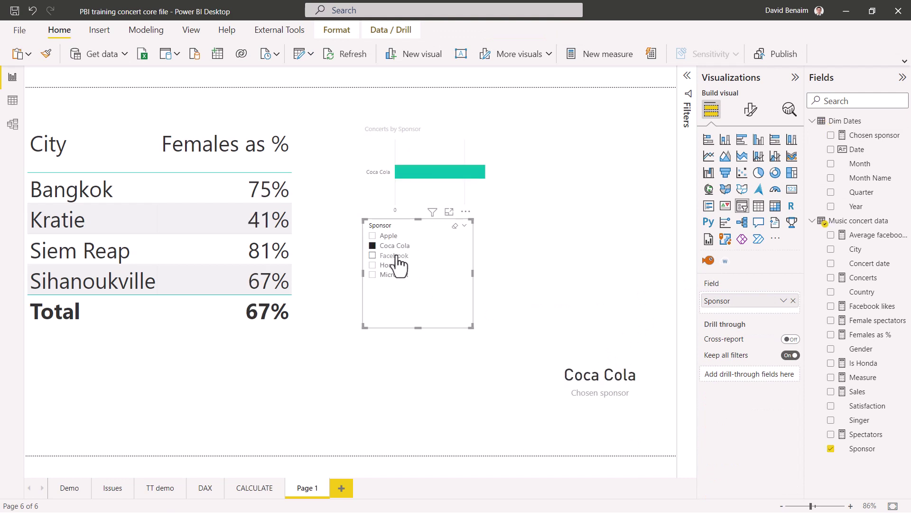
{"action": "left_click", "coordinate": [395, 255]}
{"action": "left_click", "coordinate": [390, 265]}
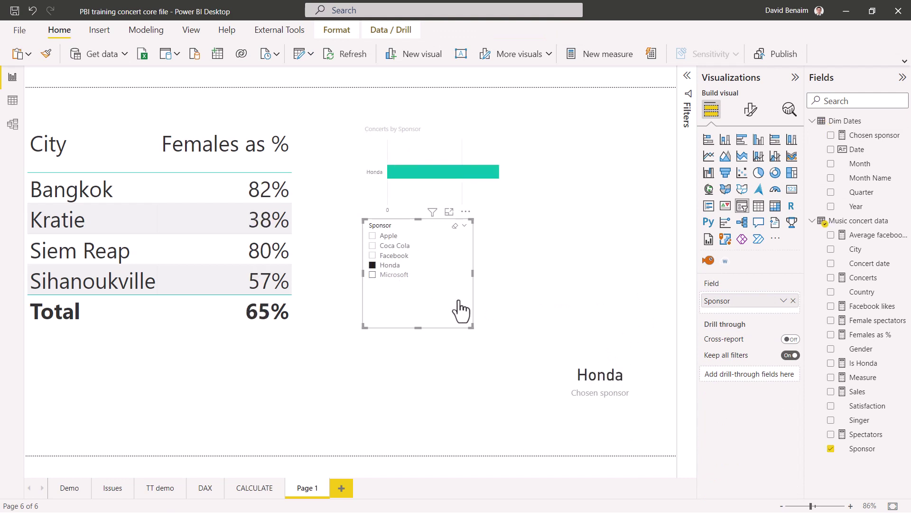
Step: Edit Chosen sponsor to SELECTEDVALUE(...,"Multiple chosen")&" chart"
{"action": "left_click", "coordinate": [638, 349]}
{"action": "left_click", "coordinate": [870, 137]}
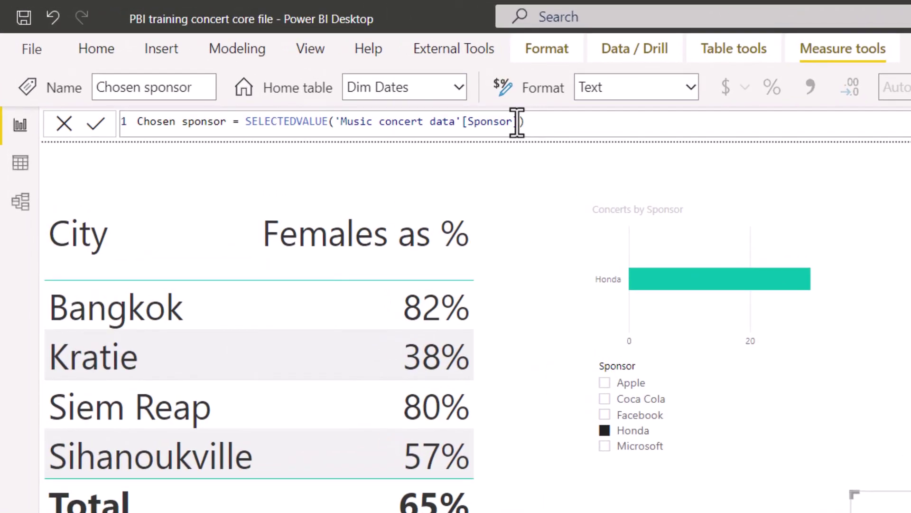
{"action": "left_click", "coordinate": [320, 75]}
{"action": "type", "text": ","}
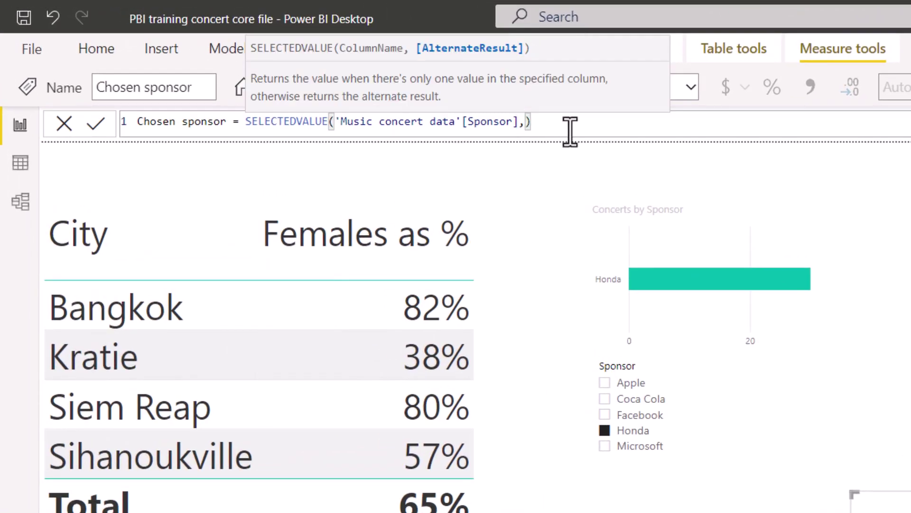
{"action": "type", "text": "\"Multiple ch"}
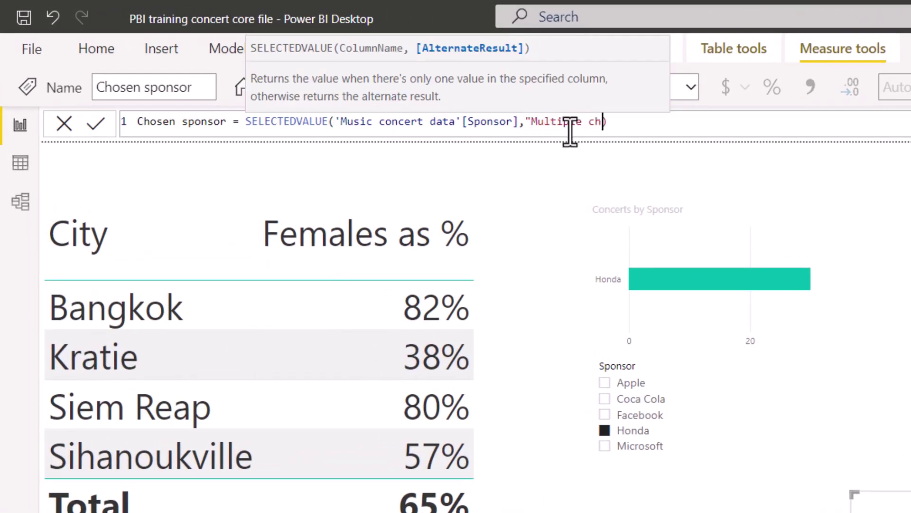
{"action": "type", "text": "osen\""}
{"action": "key", "text": "End"}
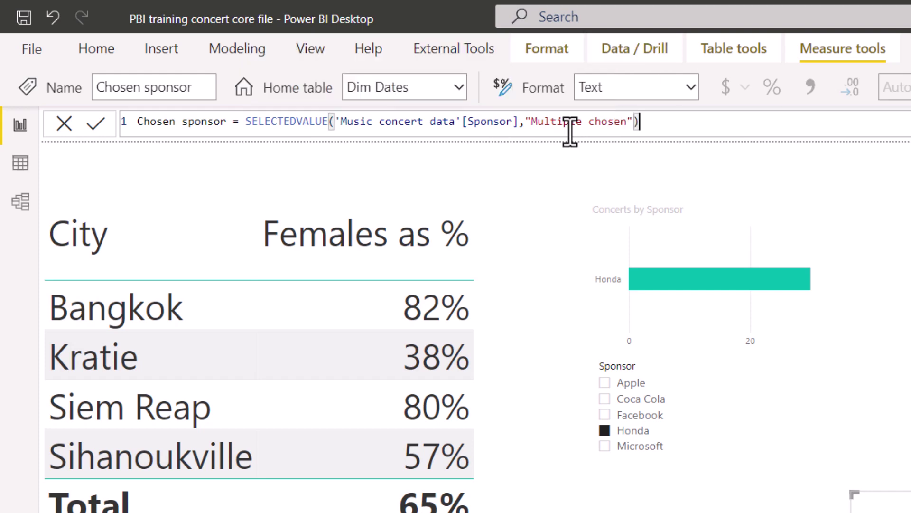
{"action": "type", "text": "&\" chart"}
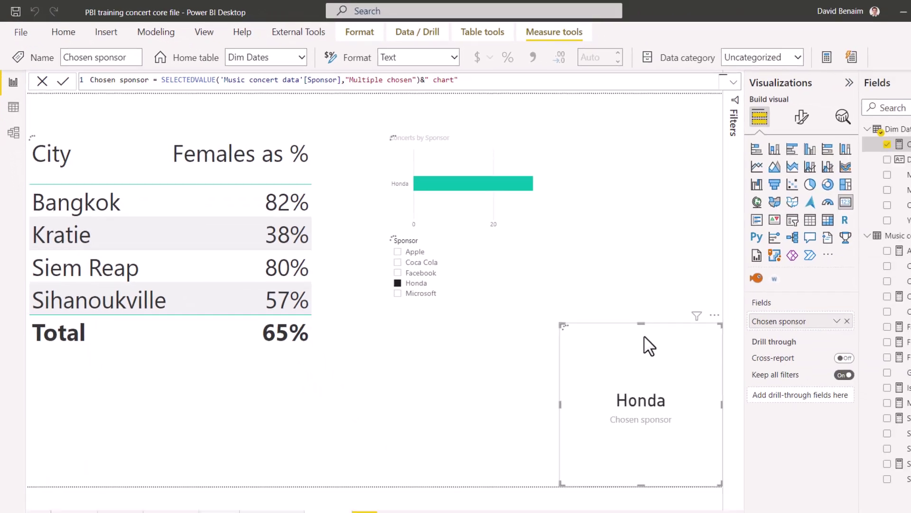
{"action": "key", "text": "Return"}
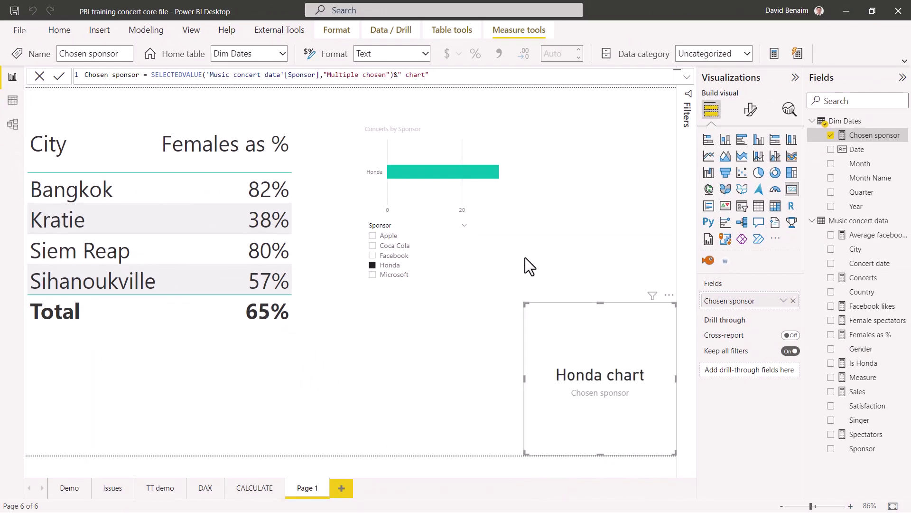
Step: Set the bar chart title to the field value of Chosen sponsor
{"action": "left_click", "coordinate": [466, 138]}
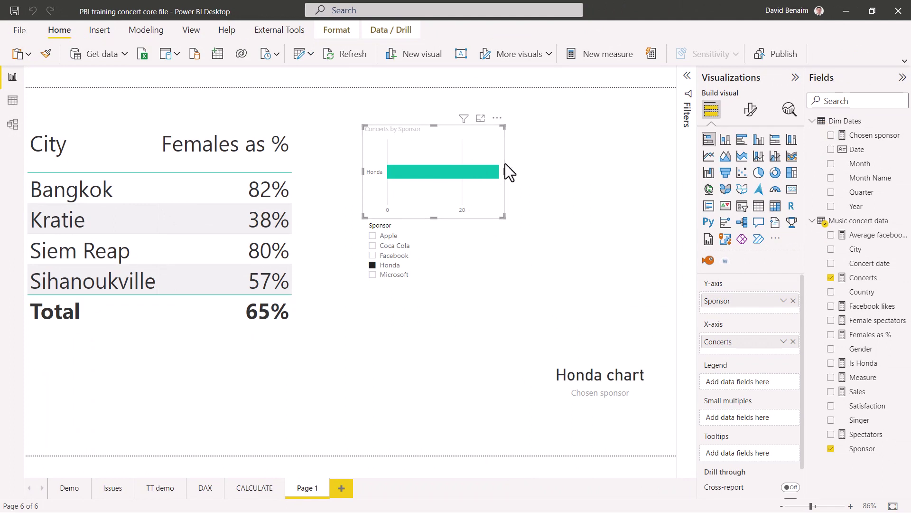
{"action": "left_click", "coordinate": [751, 109]}
{"action": "left_click", "coordinate": [750, 163]}
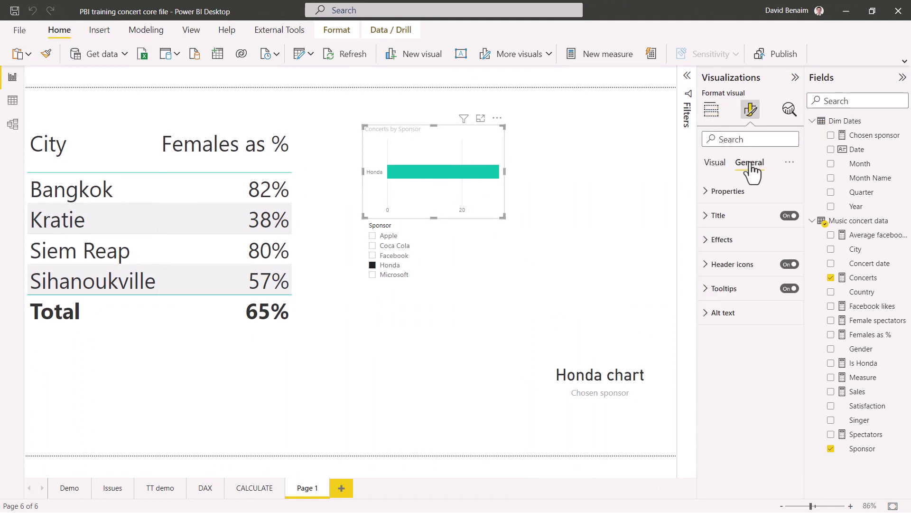
{"action": "left_click", "coordinate": [719, 216]}
{"action": "left_click", "coordinate": [788, 252]}
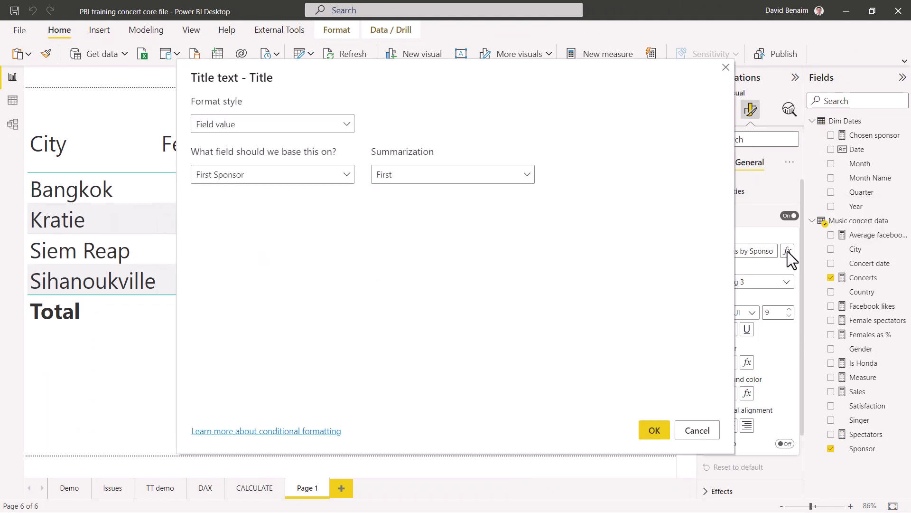
{"action": "left_click", "coordinate": [281, 121]}
{"action": "left_click", "coordinate": [281, 122]}
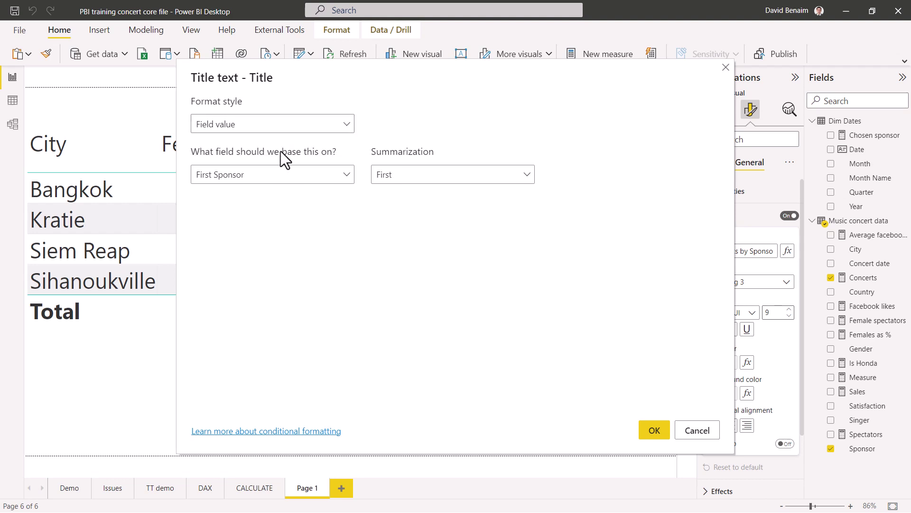
{"action": "left_click", "coordinate": [290, 178]}
{"action": "type", "text": "chosen"}
{"action": "left_click", "coordinate": [280, 231]}
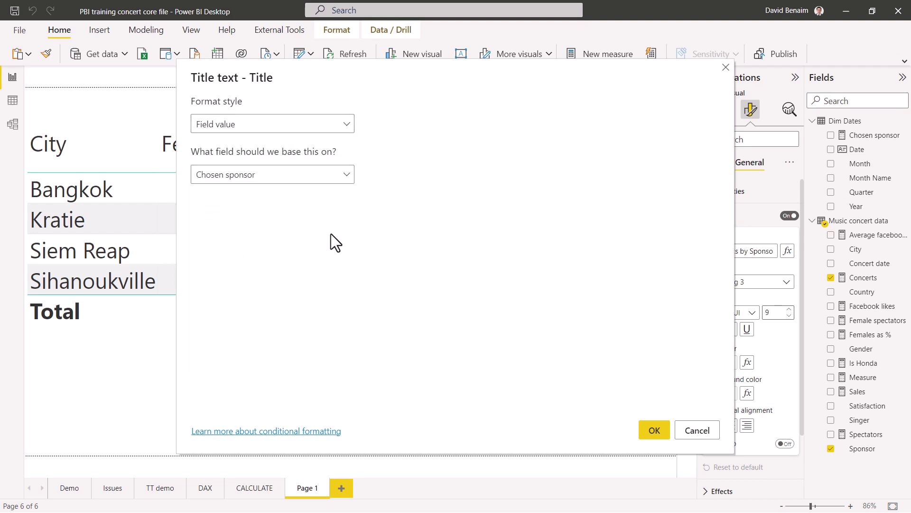
{"action": "left_click", "coordinate": [646, 429]}
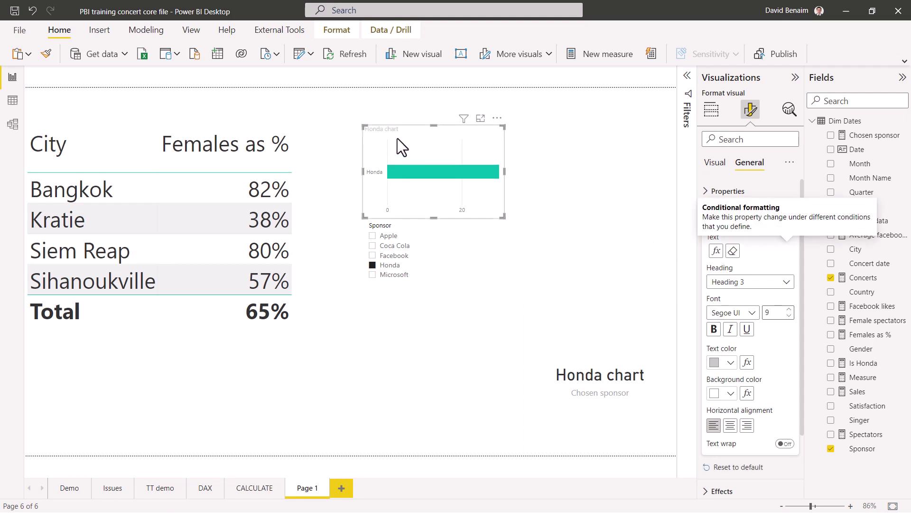
Step: Test the Sponsor slicer with Facebook, Coca Cola and Apple, clear it, and shrink it
{"action": "left_click", "coordinate": [379, 255]}
{"action": "left_click", "coordinate": [398, 245]}
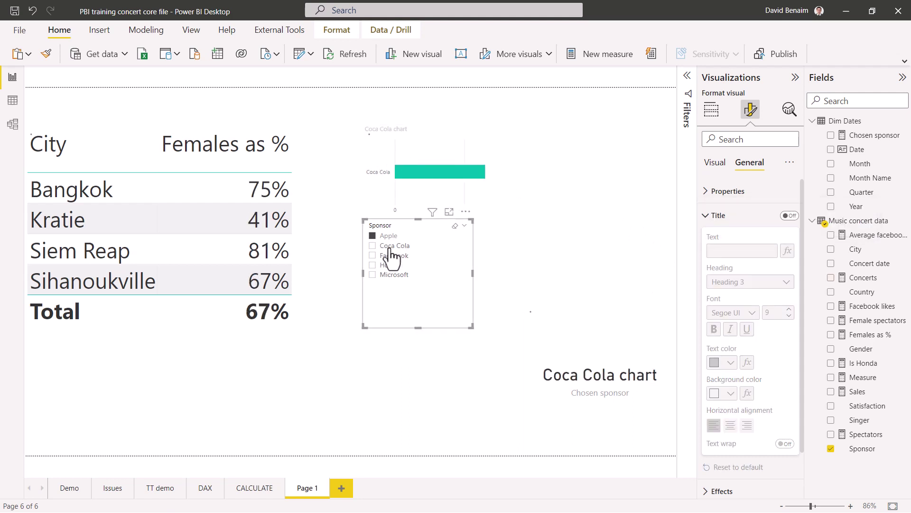
{"action": "left_click", "coordinate": [388, 236]}
{"action": "left_click", "coordinate": [455, 226]}
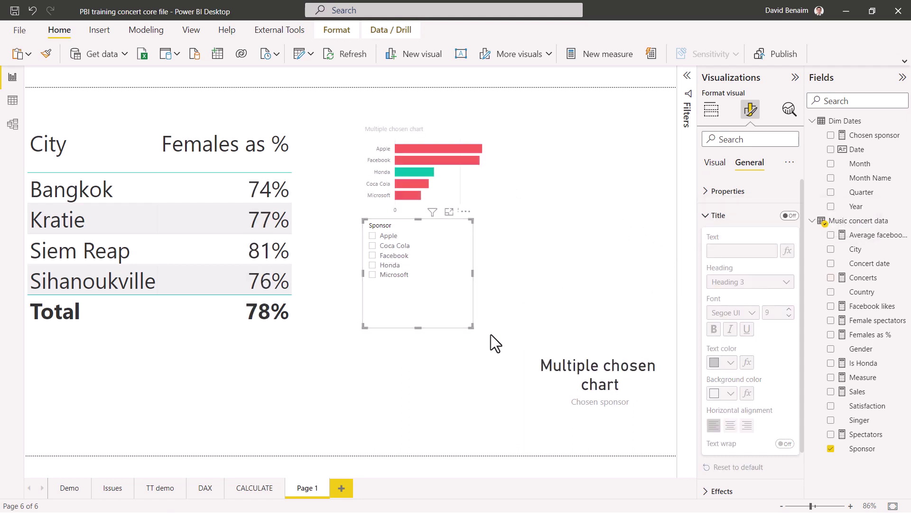
{"action": "left_click_drag", "start_coordinate": [470, 325], "coordinate": [429, 302]}
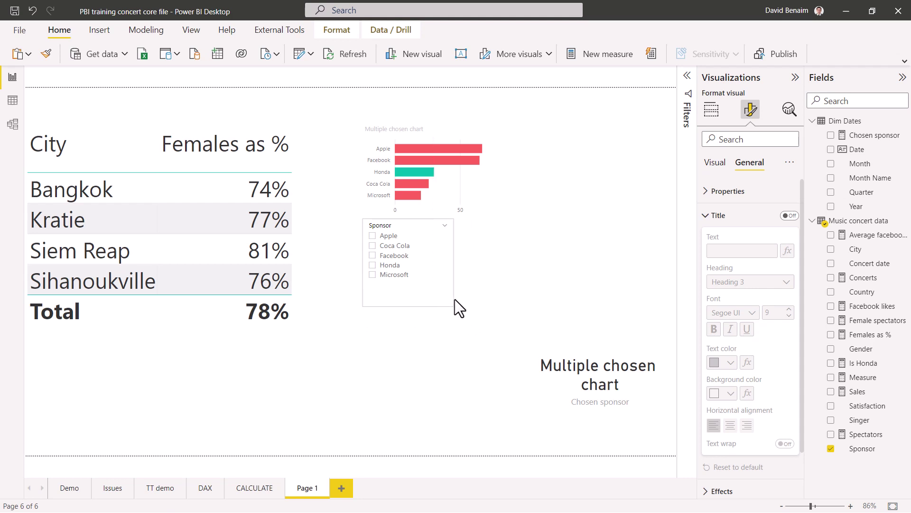
Step: Move Chosen sponsor to the Music concert data table, then select Average facebook likes' format
{"action": "left_click", "coordinate": [521, 252]}
{"action": "left_click", "coordinate": [869, 136]}
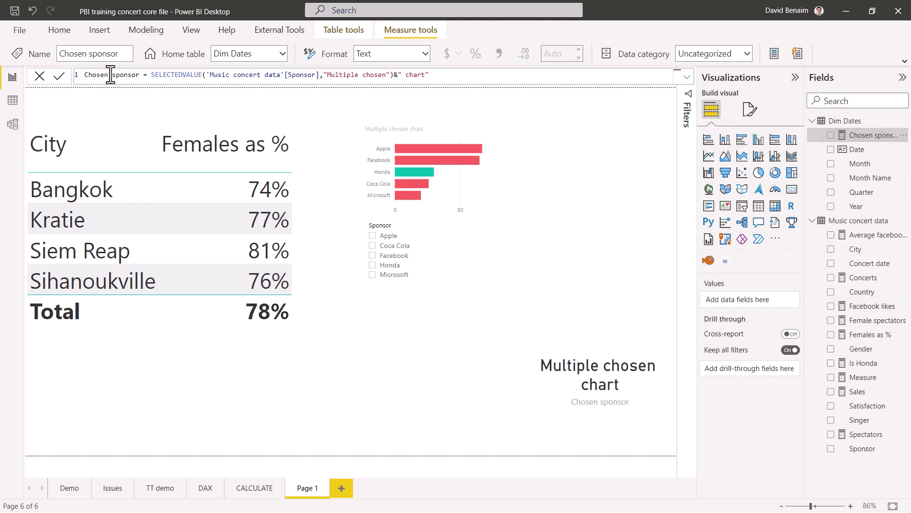
{"action": "left_click", "coordinate": [283, 54]}
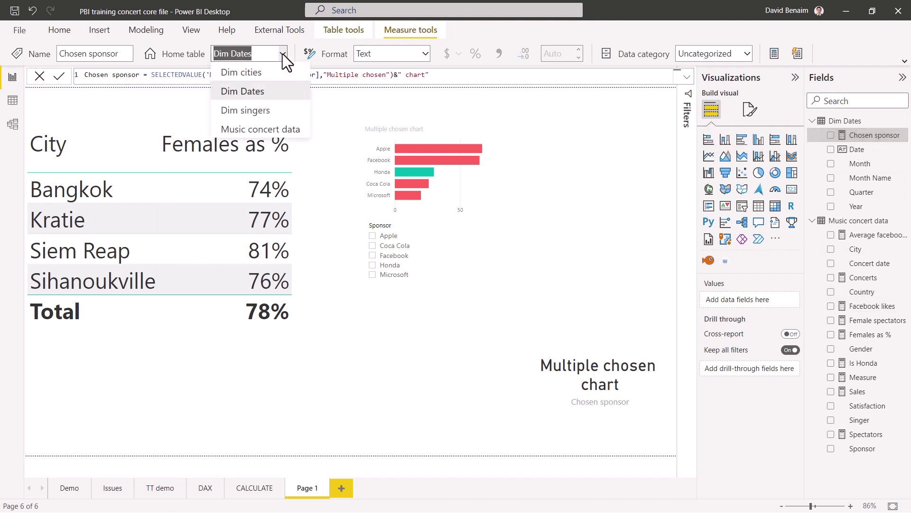
{"action": "left_click", "coordinate": [259, 129]}
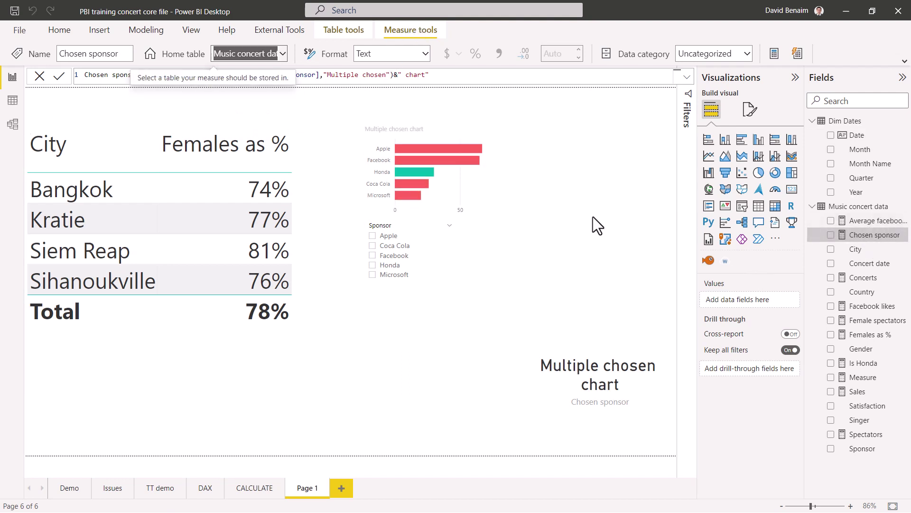
{"action": "left_click", "coordinate": [878, 236]}
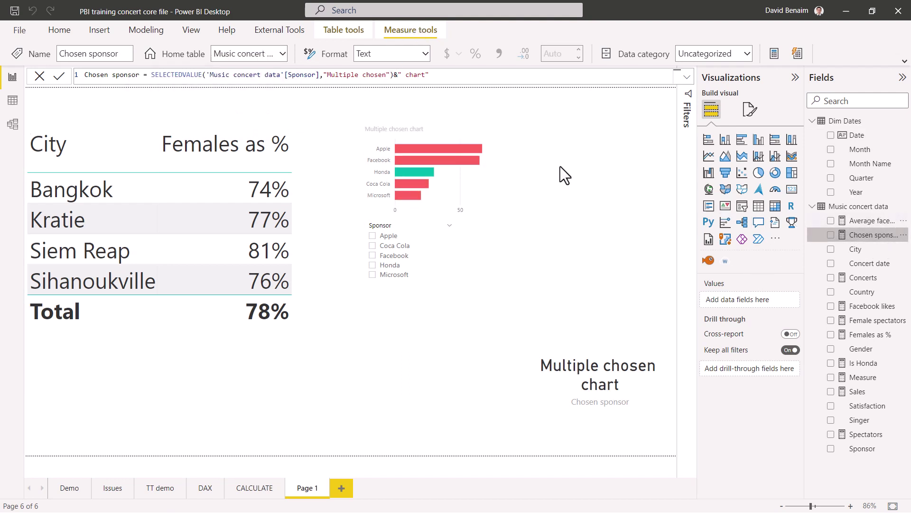
{"action": "left_click", "coordinate": [874, 220]}
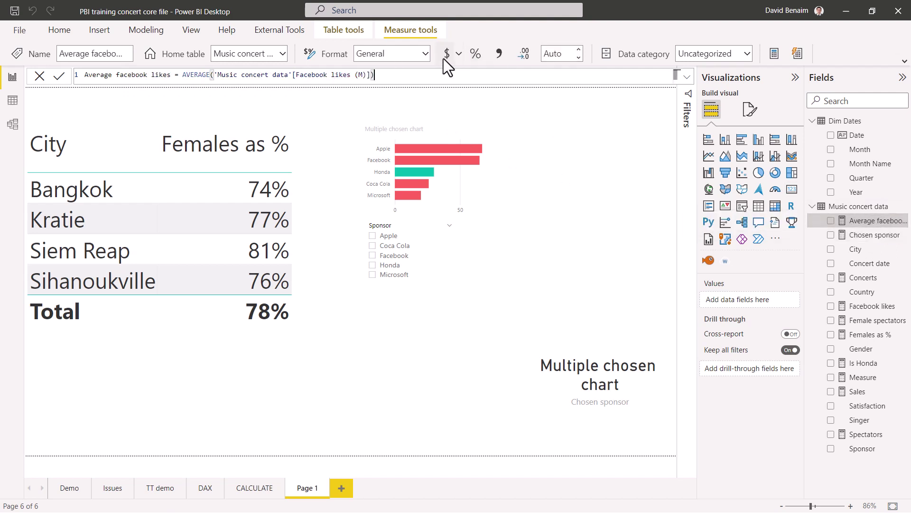
{"action": "left_click", "coordinate": [383, 53]}
Step: Format Average facebook likes as 0 and add Singers to the City table (3, 3, 4, 4, total 4)
{"action": "type", "text": "0"}
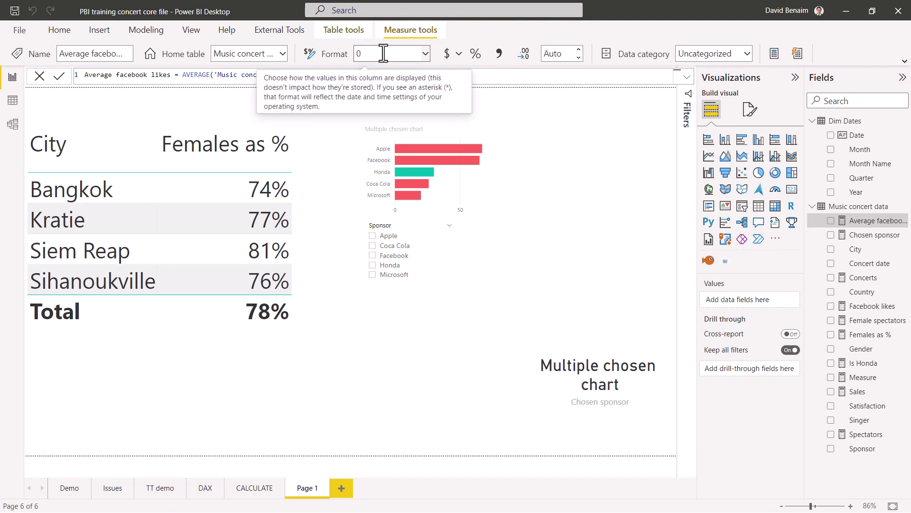
{"action": "left_click", "coordinate": [603, 185]}
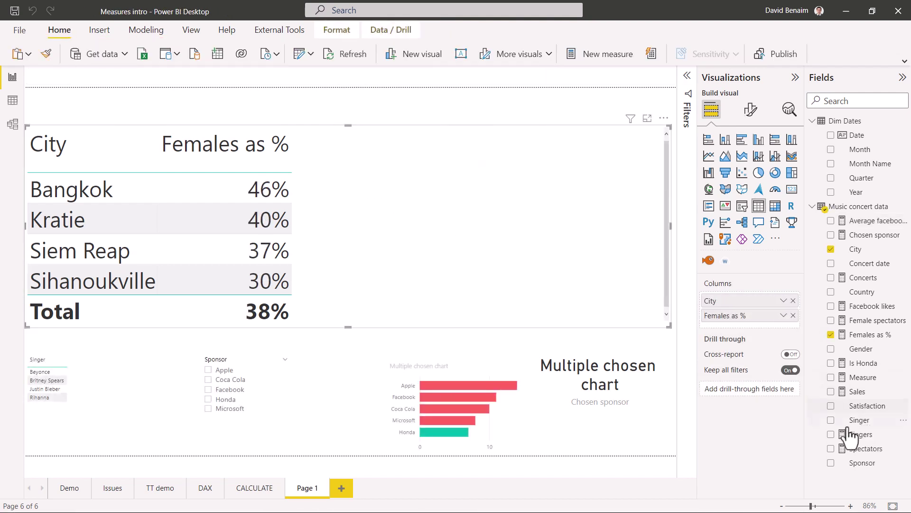
{"action": "left_click", "coordinate": [831, 434]}
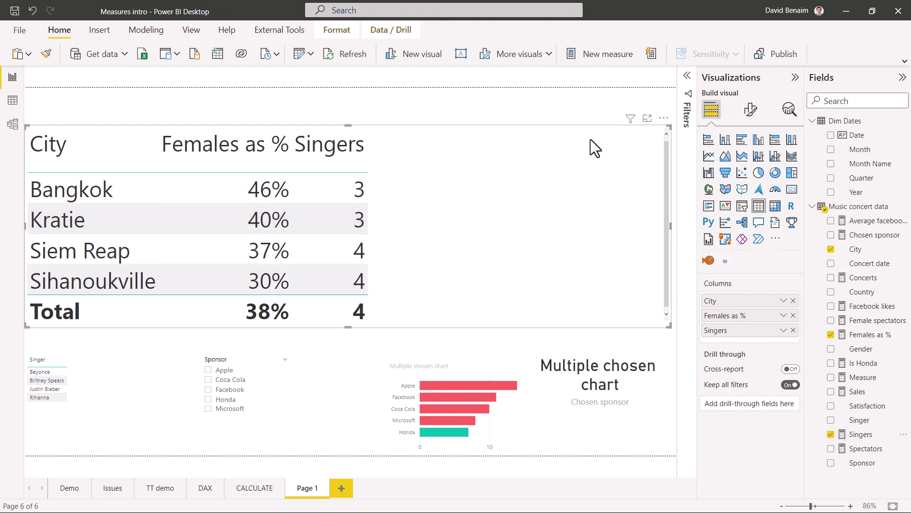
{"action": "left_click", "coordinate": [567, 103]}
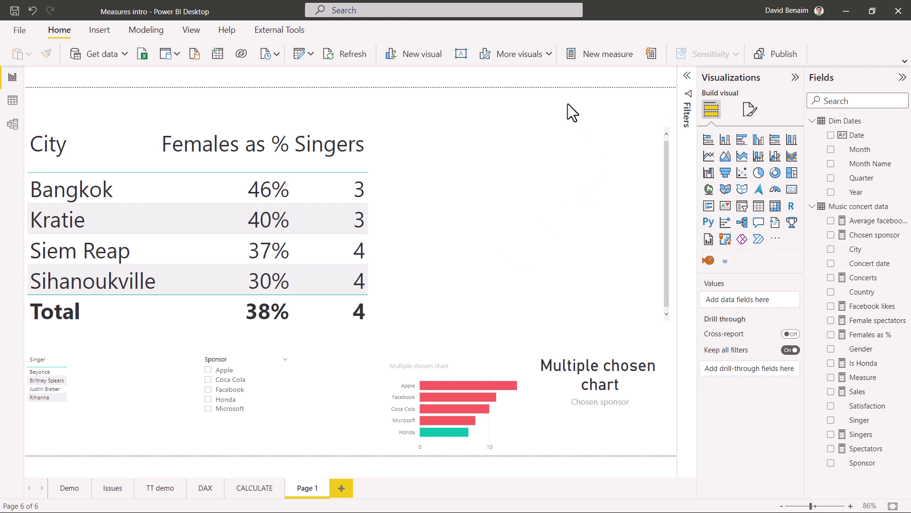
Step: Build a Concatenated list of values quick measure on Singer, truncated after 5 values
{"action": "left_click", "coordinate": [651, 55]}
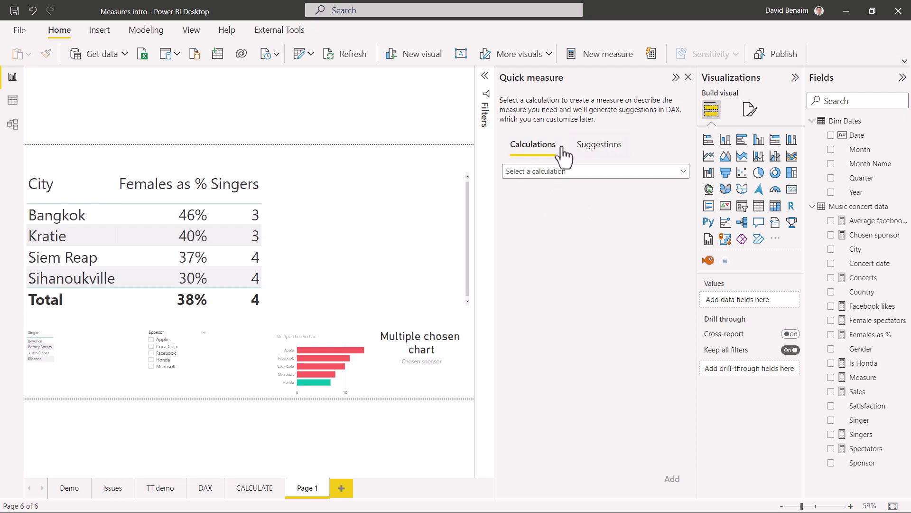
{"action": "left_click", "coordinate": [563, 172]}
{"action": "scroll", "coordinate": [583, 292], "scroll_direction": "down", "scroll_amount": 5}
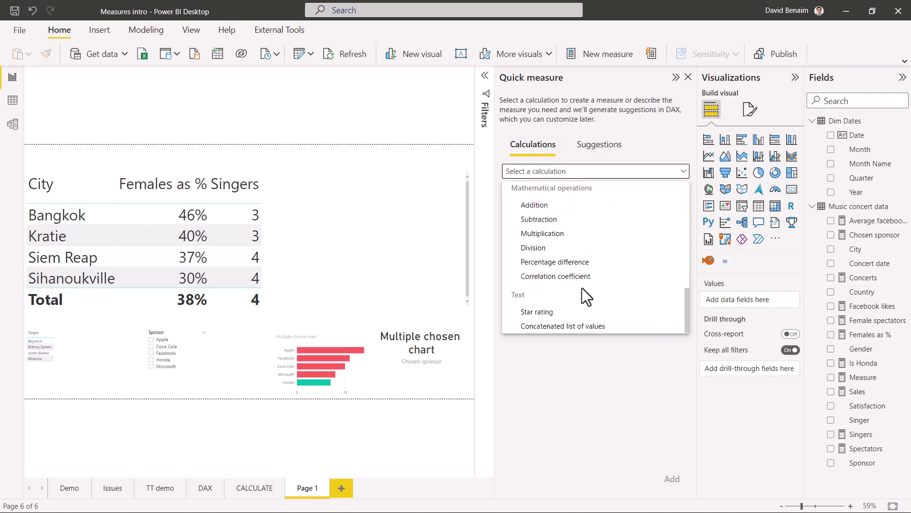
{"action": "left_click", "coordinate": [570, 325]}
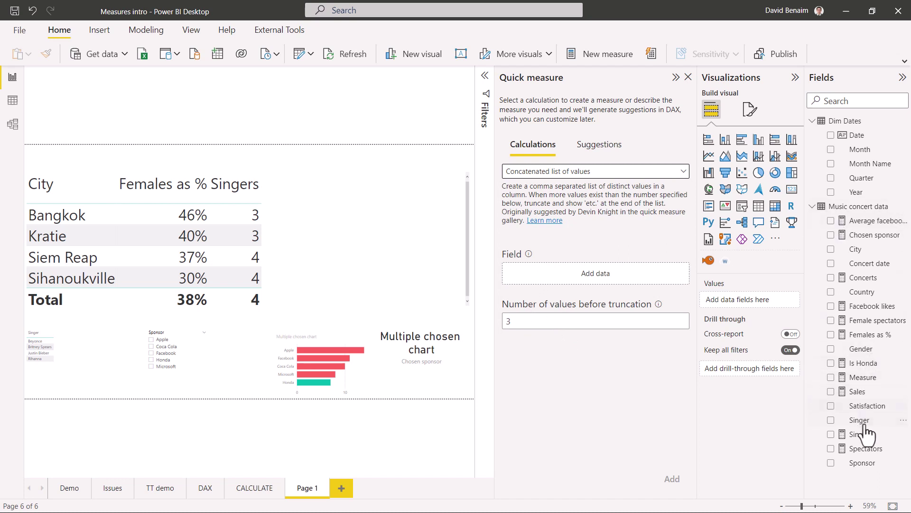
{"action": "left_click_drag", "start_coordinate": [864, 424], "coordinate": [591, 278]}
{"action": "left_click_drag", "start_coordinate": [520, 324], "coordinate": [505, 321]}
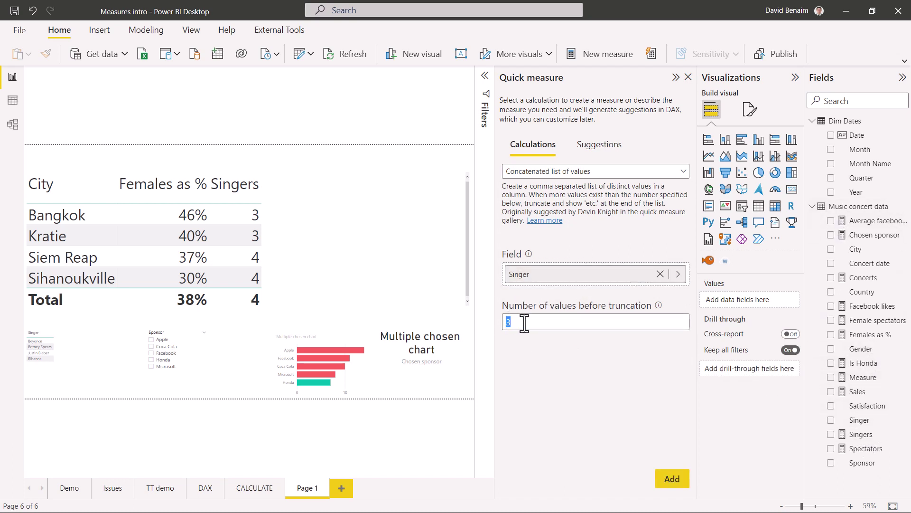
{"action": "left_click", "coordinate": [688, 475]}
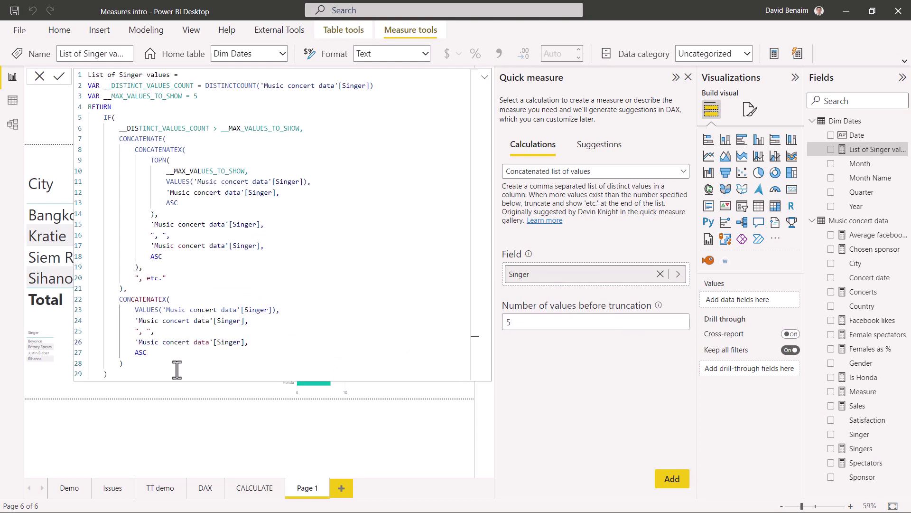
Step: Add List of Singer values to the City table, showing Britney Spears, Justin Bieber, Rihanna for Kratie
{"action": "left_click", "coordinate": [177, 393]}
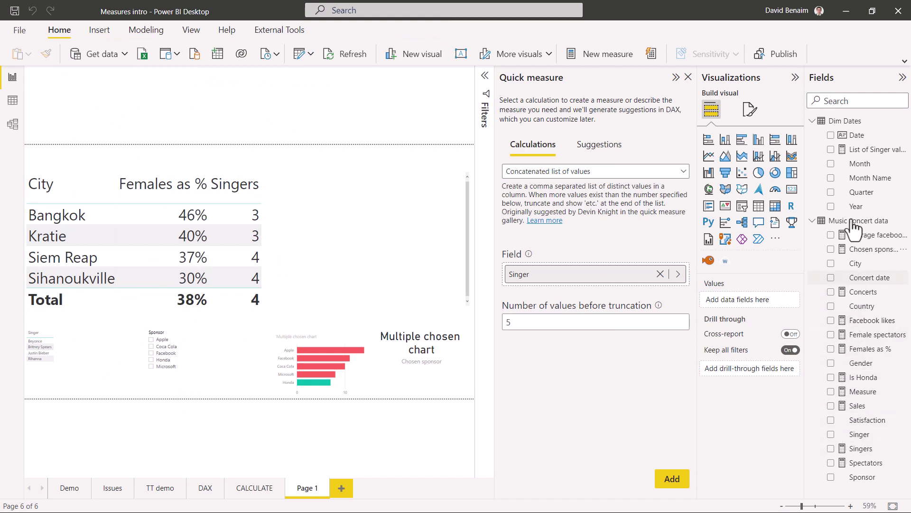
{"action": "left_click", "coordinate": [830, 150]}
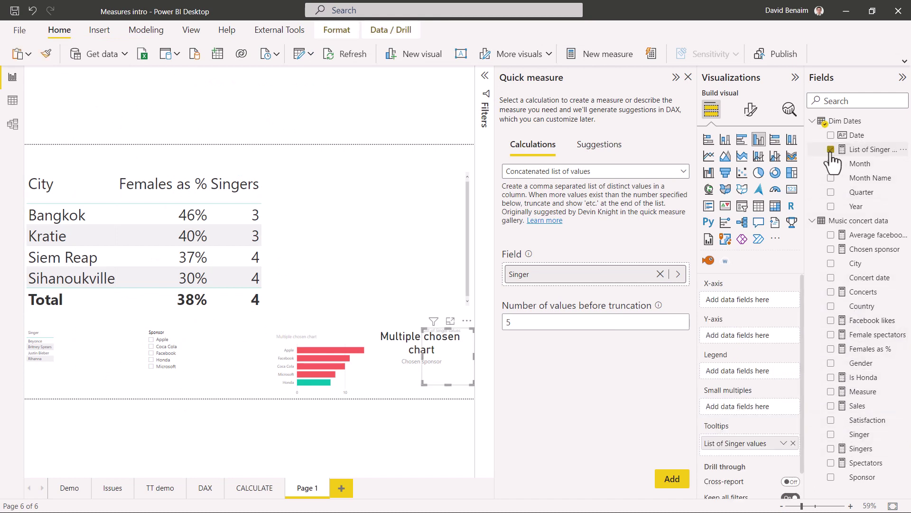
{"action": "left_click", "coordinate": [396, 210]}
{"action": "left_click", "coordinate": [831, 150]}
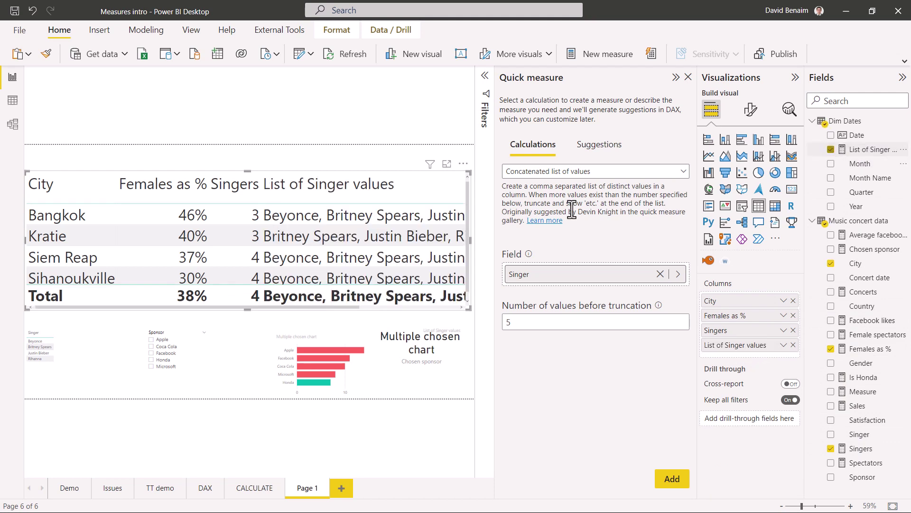
{"action": "mouse_move", "coordinate": [285, 307]}
{"action": "left_mouse_down"}
{"action": "mouse_move", "coordinate": [360, 307]}
{"action": "mouse_move", "coordinate": [286, 307]}
{"action": "left_mouse_up"}
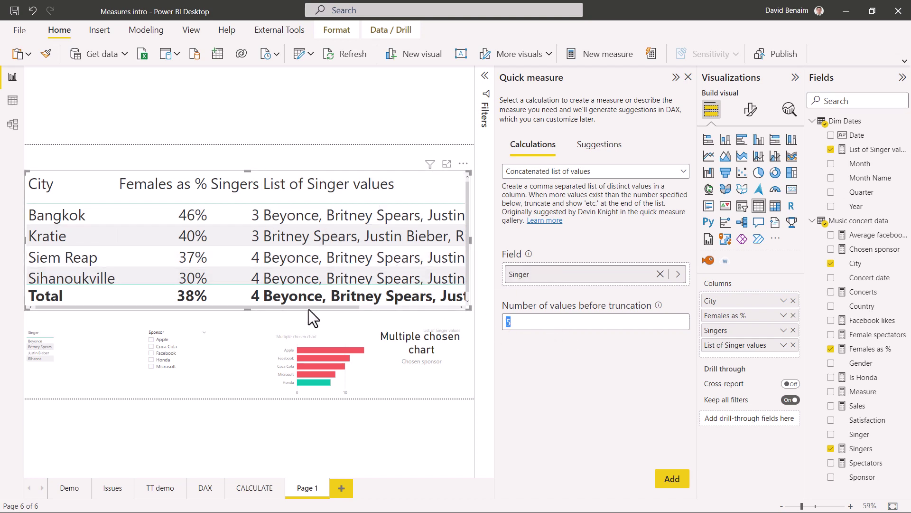
{"action": "left_click_drag", "start_coordinate": [309, 309], "coordinate": [261, 294]}
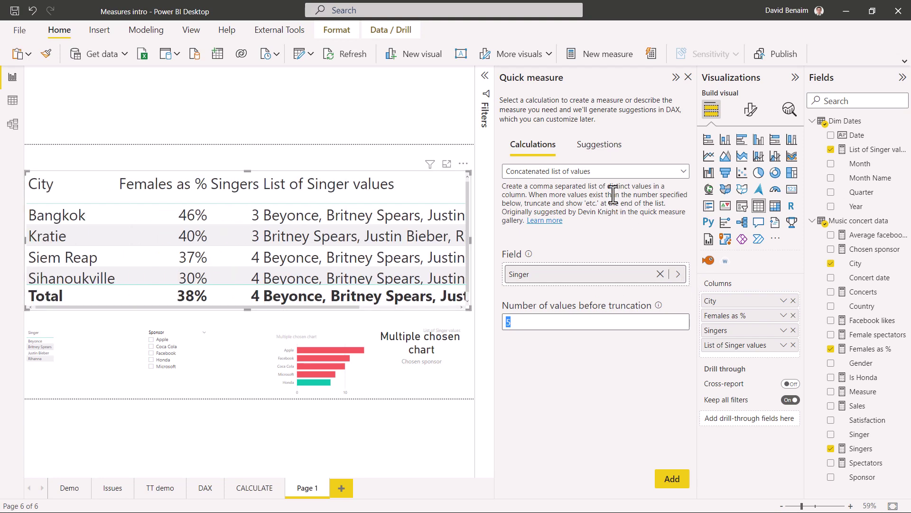
{"action": "left_click", "coordinate": [607, 172]}
{"action": "scroll", "coordinate": [593, 228], "scroll_direction": "up", "scroll_amount": 5}
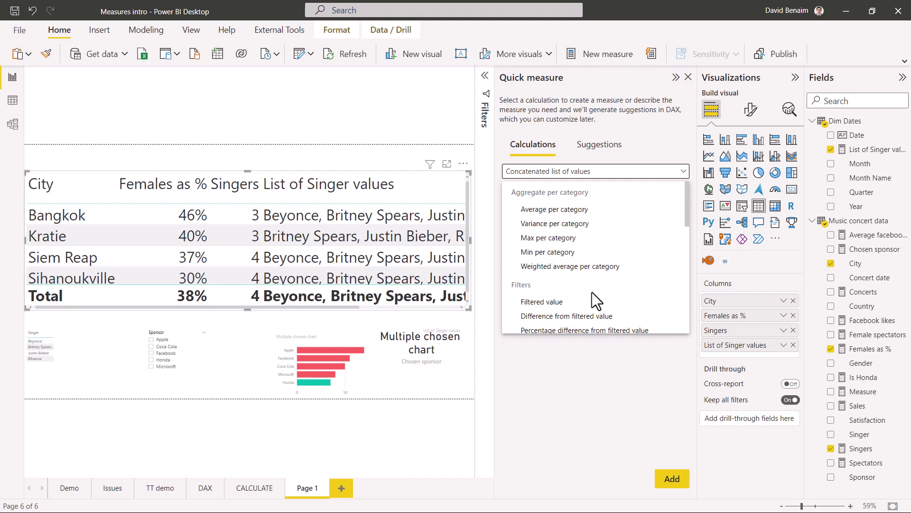
{"action": "scroll", "coordinate": [591, 313], "scroll_direction": "down", "scroll_amount": 2}
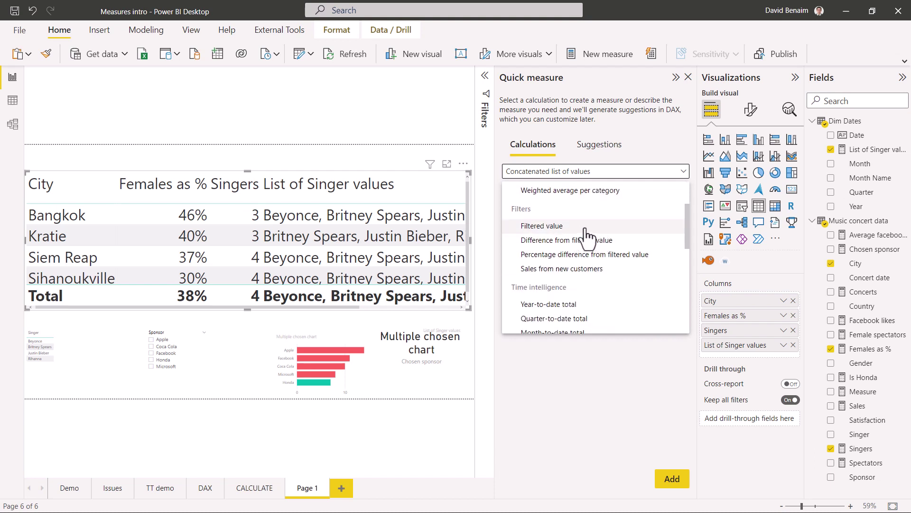
{"action": "scroll", "coordinate": [620, 294], "scroll_direction": "down", "scroll_amount": 3}
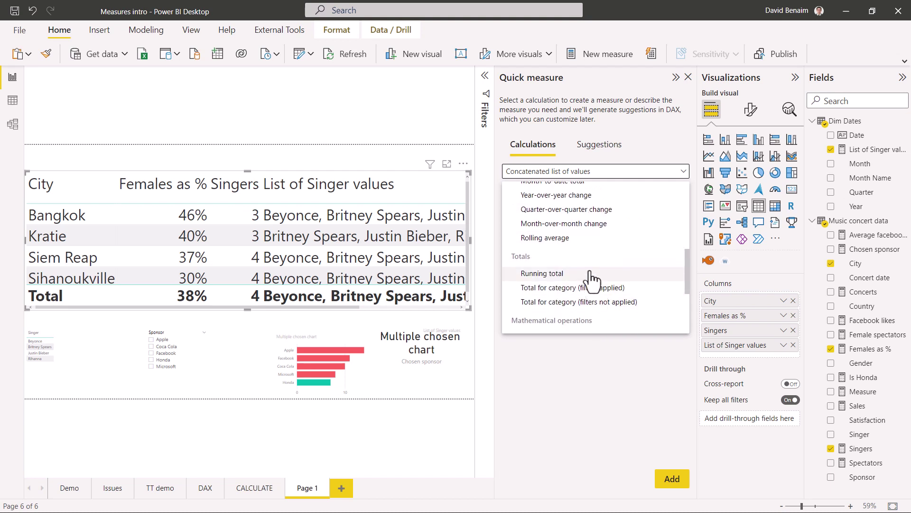
{"action": "scroll", "coordinate": [593, 284], "scroll_direction": "down", "scroll_amount": 2}
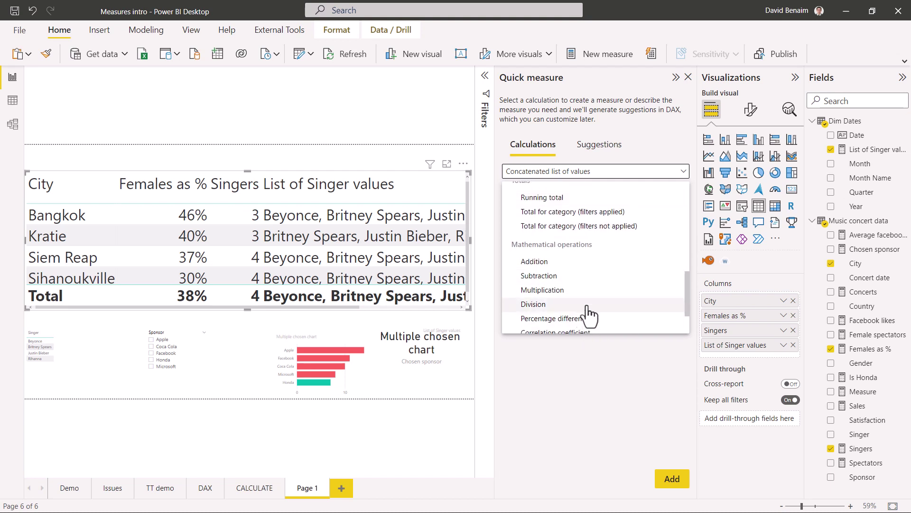
{"action": "scroll", "coordinate": [588, 311], "scroll_direction": "down", "scroll_amount": 2}
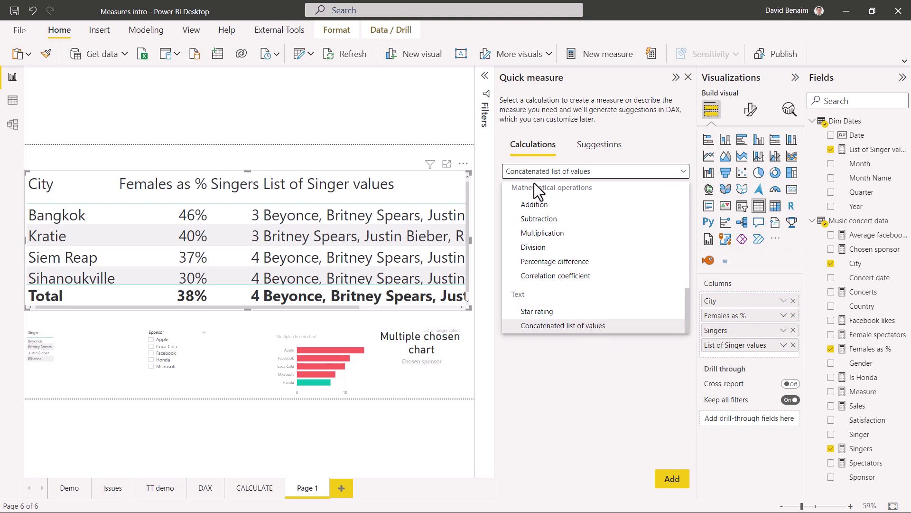
{"action": "scroll", "coordinate": [564, 235], "scroll_direction": "up", "scroll_amount": 5}
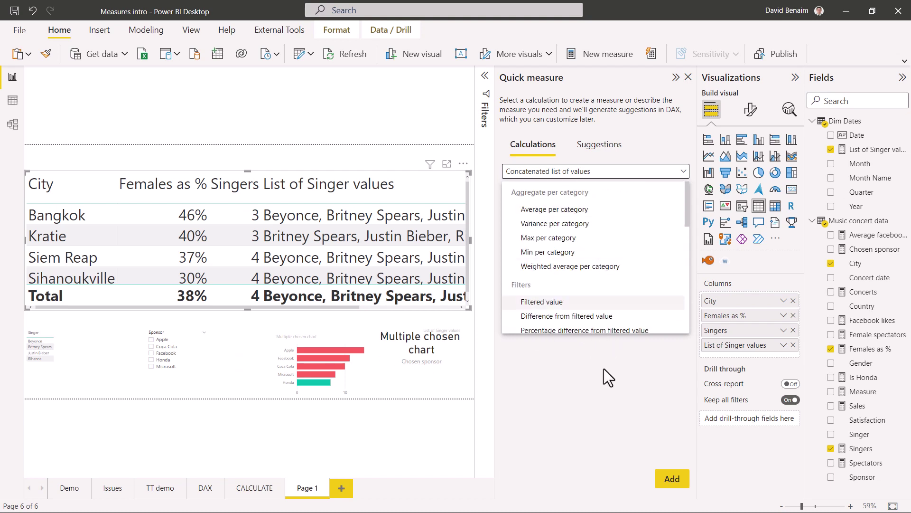
{"action": "scroll", "coordinate": [588, 276], "scroll_direction": "down", "scroll_amount": 3}
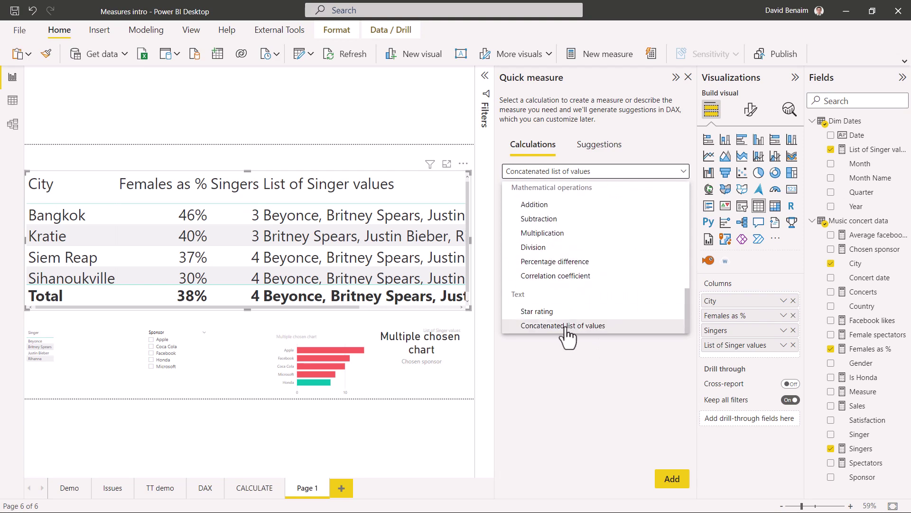
{"action": "left_click", "coordinate": [571, 370]}
Step: Generate a suggested measure for 'top 3 singers by sales' and show its full CONCATENATEX/TOPN DAX
{"action": "left_click", "coordinate": [619, 154]}
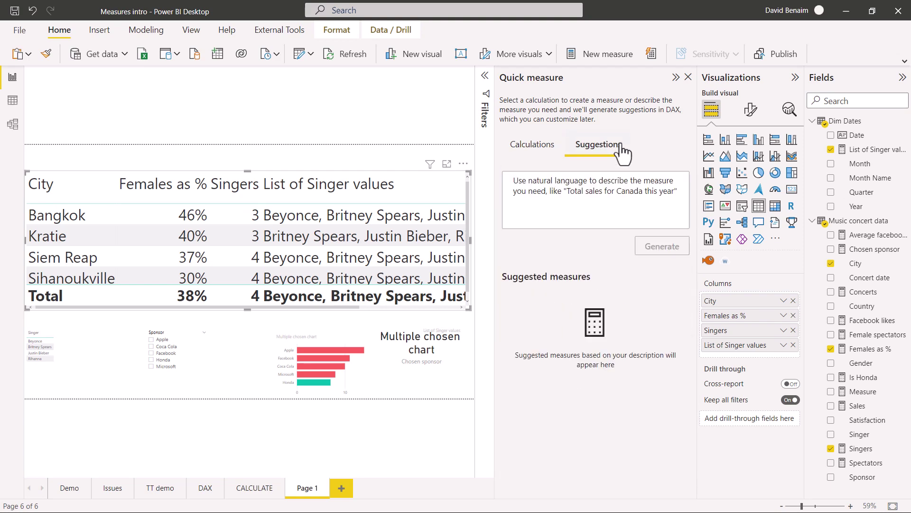
{"action": "left_click", "coordinate": [586, 187]}
{"action": "type", "text": "top"}
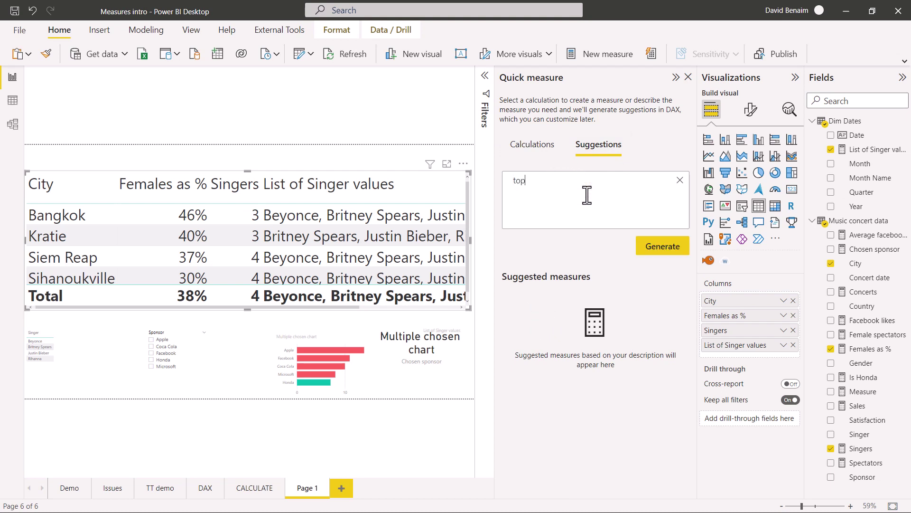
{"action": "type", "text": " 3 singers by sales"}
{"action": "left_click", "coordinate": [615, 247]}
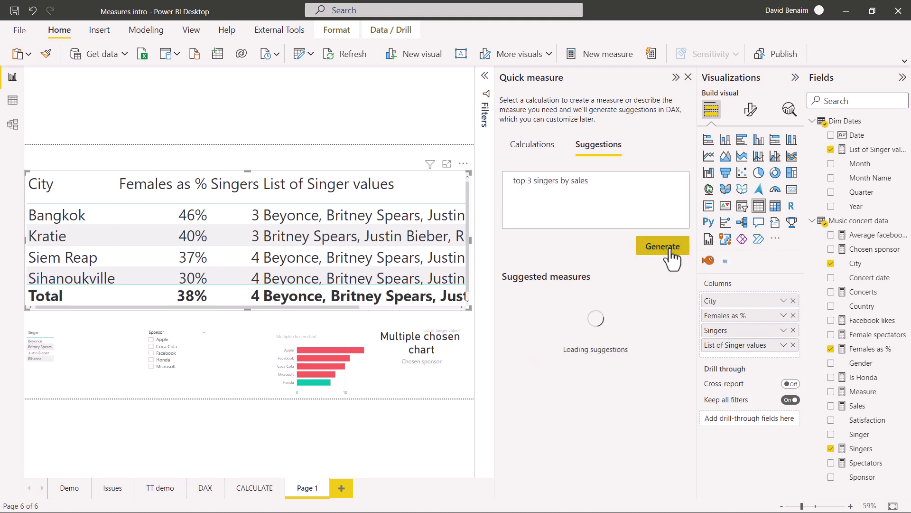
{"action": "scroll", "coordinate": [593, 387], "scroll_direction": "down", "scroll_amount": 2}
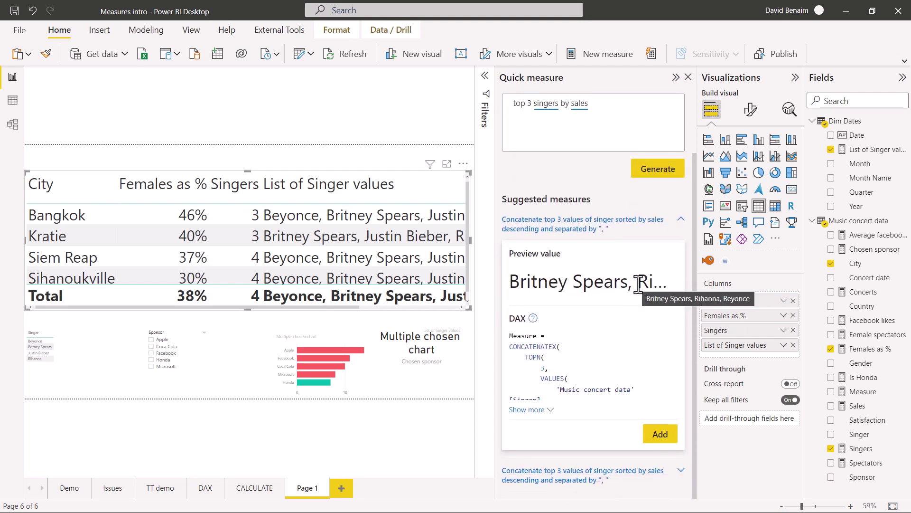
{"action": "left_click", "coordinate": [534, 410]}
{"action": "scroll", "coordinate": [555, 349], "scroll_direction": "down", "scroll_amount": 5}
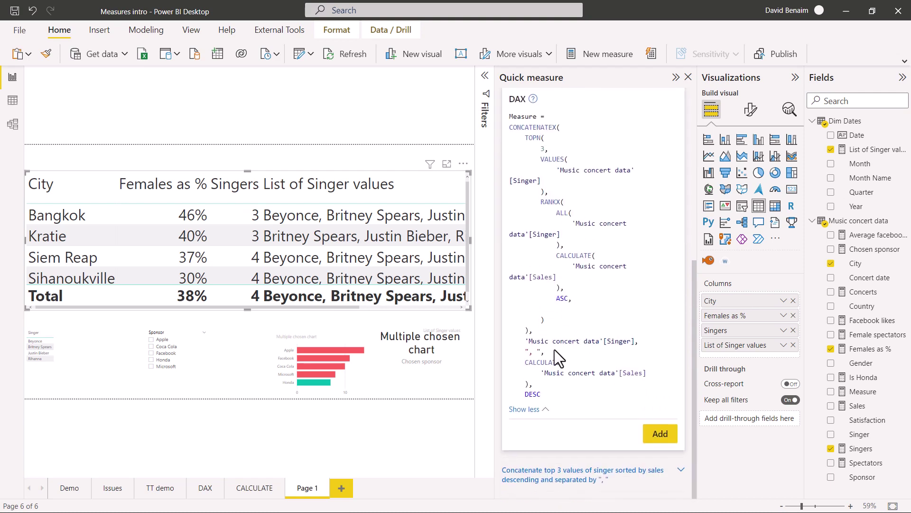
{"action": "scroll", "coordinate": [558, 380], "scroll_direction": "up", "scroll_amount": 8}
{"action": "left_click_drag", "start_coordinate": [603, 188], "coordinate": [500, 181]}
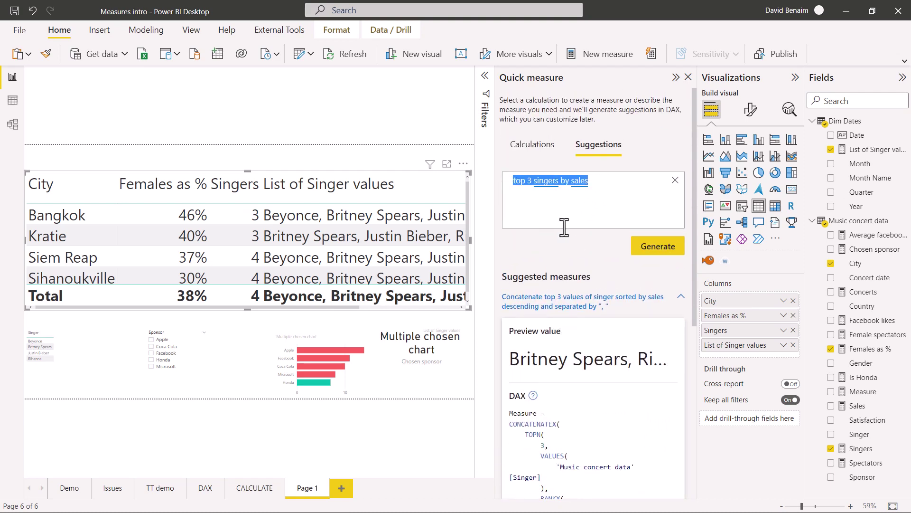
Step: Describe the measure as 'if sponsor is coca cola then 6 otherwise 2' and generate suggestions
{"action": "type", "text": "if sponsor is coca cola"}
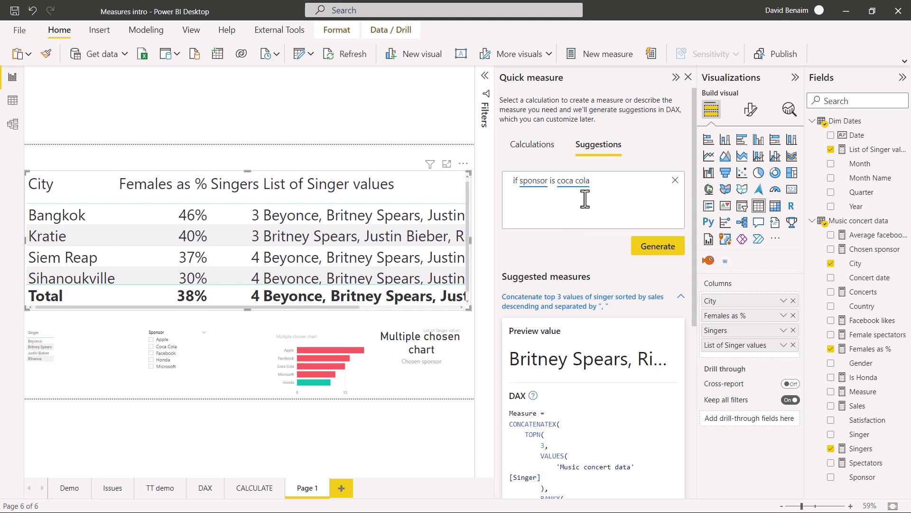
{"action": "type", "text": " then 6 otherwise 2"}
{"action": "left_click", "coordinate": [657, 155]}
{"action": "left_click", "coordinate": [659, 246]}
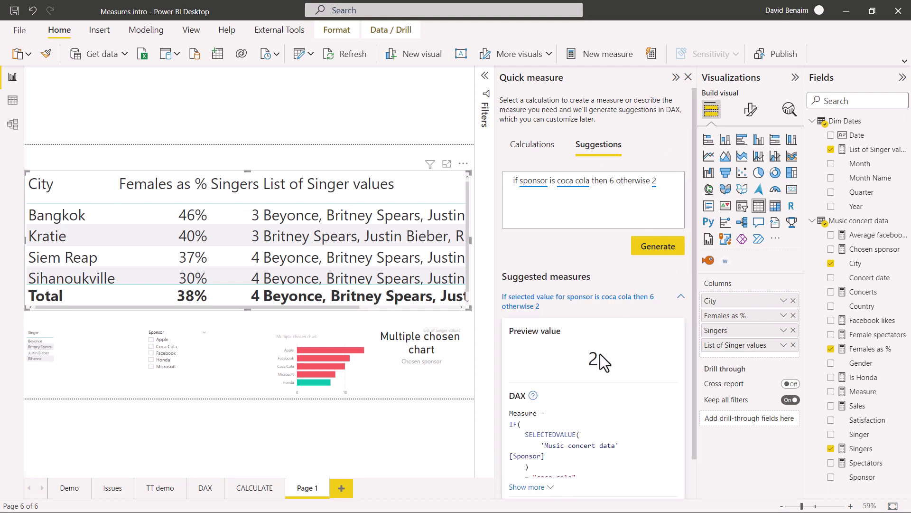
Step: Expand the suggested IF(SELECTEDVALUE('Music concert data'[Sponsor])="coca cola",6,2) DAX, which previews 2
{"action": "scroll", "coordinate": [574, 380], "scroll_direction": "down", "scroll_amount": 1}
{"action": "left_click", "coordinate": [528, 444]}
{"action": "scroll", "coordinate": [543, 404], "scroll_direction": "down", "scroll_amount": 1}
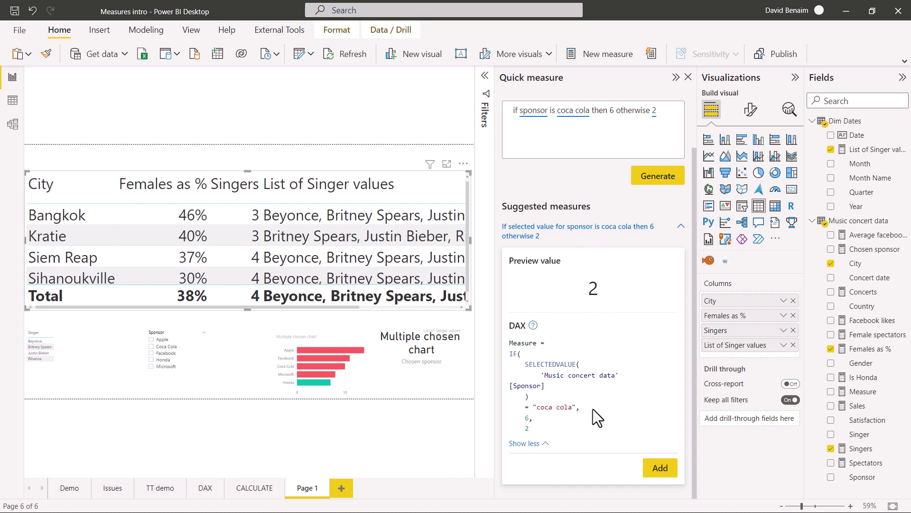
{"action": "scroll", "coordinate": [566, 223], "scroll_direction": "up", "scroll_amount": 3}
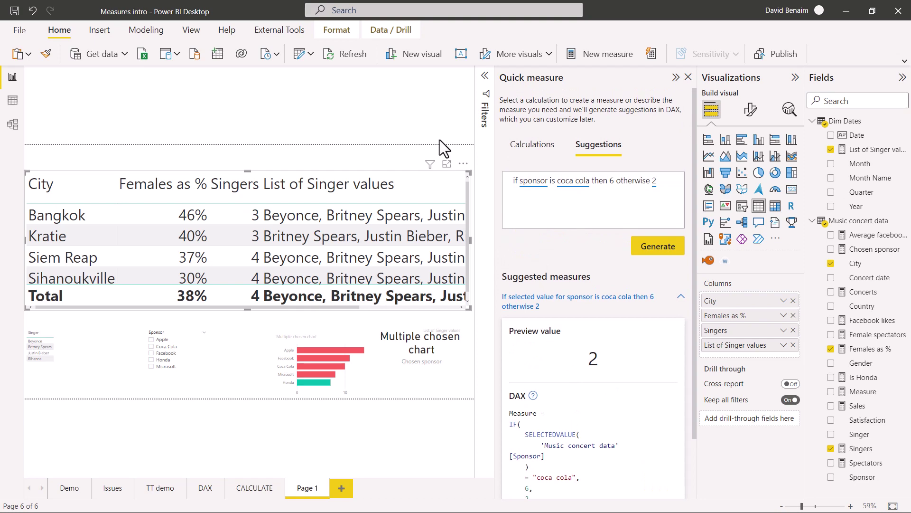
{"action": "left_click", "coordinate": [236, 98]}
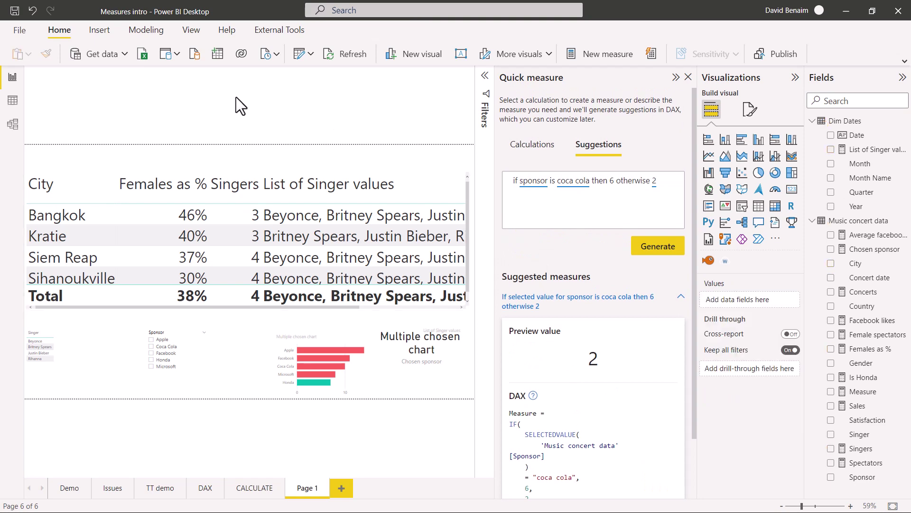
Step: Enable the 'Connect to external datasets shared with me' preview feature in Options and accept the restart notice
{"action": "left_click", "coordinate": [21, 33]}
{"action": "left_click", "coordinate": [78, 215]}
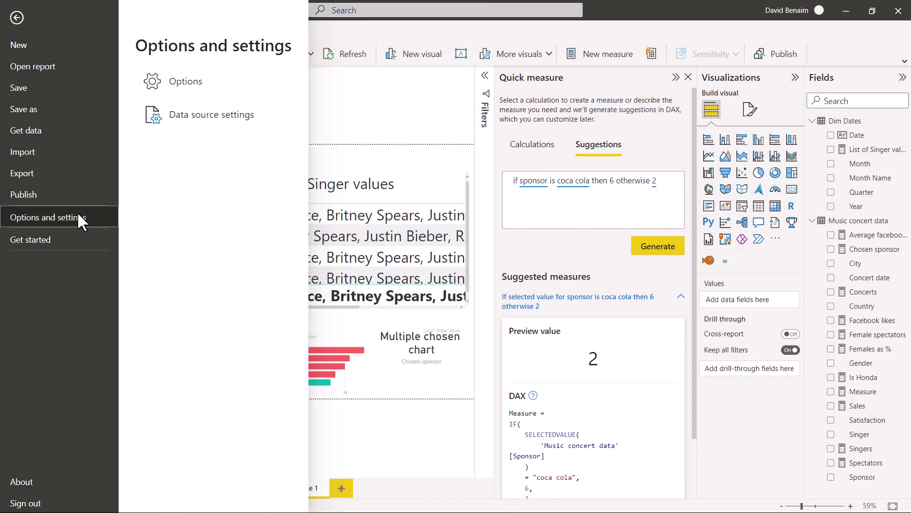
{"action": "left_click", "coordinate": [189, 88]}
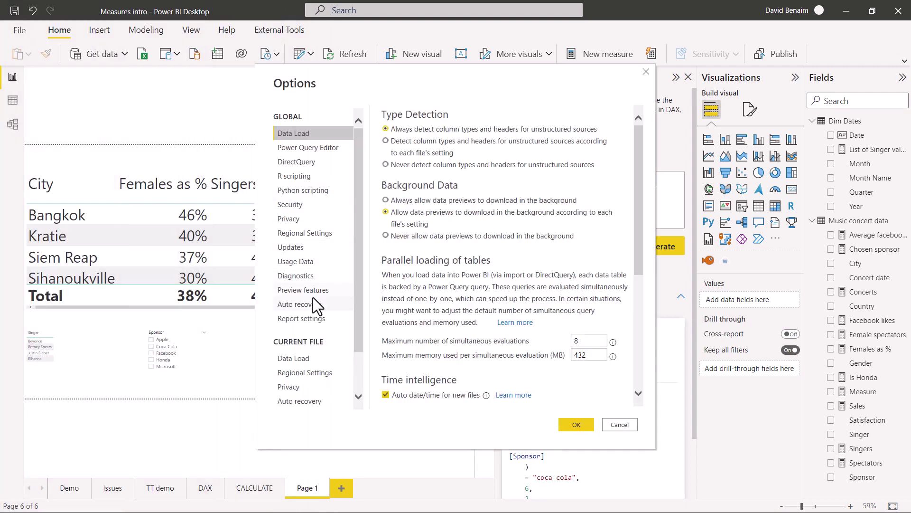
{"action": "left_click", "coordinate": [309, 291]}
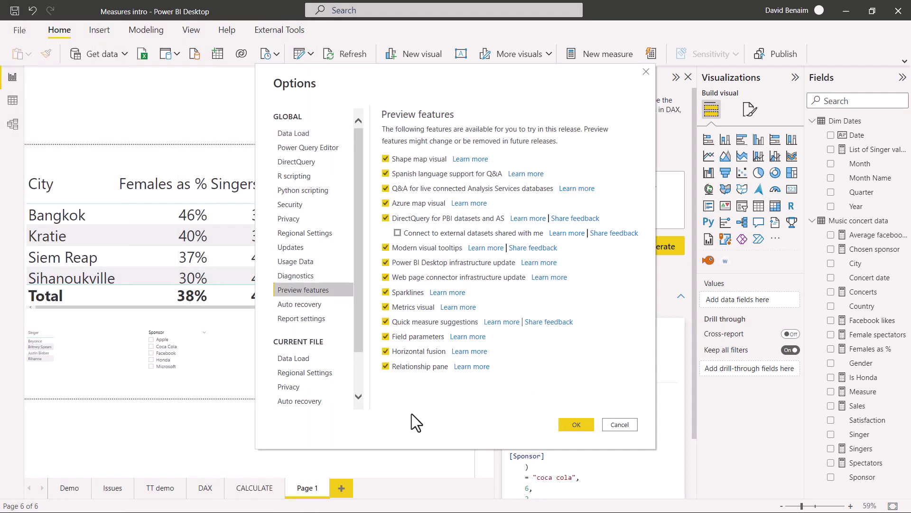
{"action": "left_click", "coordinate": [397, 234]}
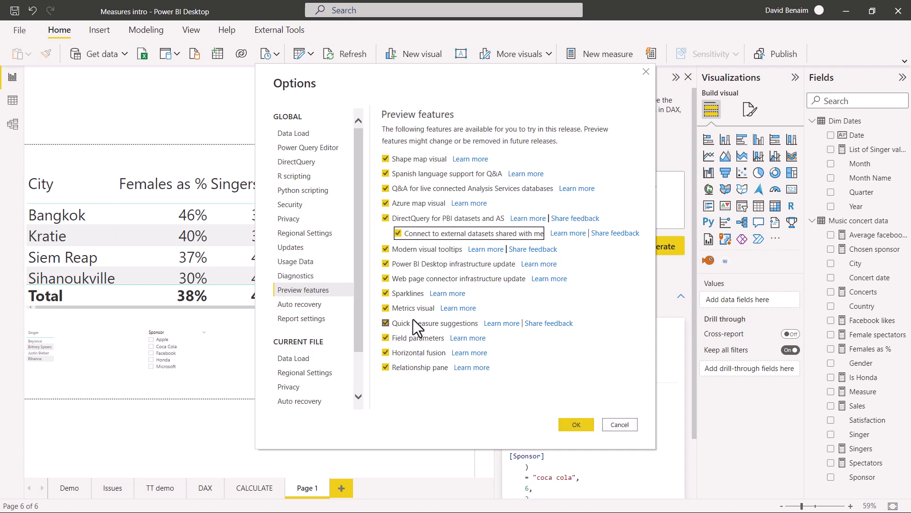
{"action": "left_click", "coordinate": [577, 427]}
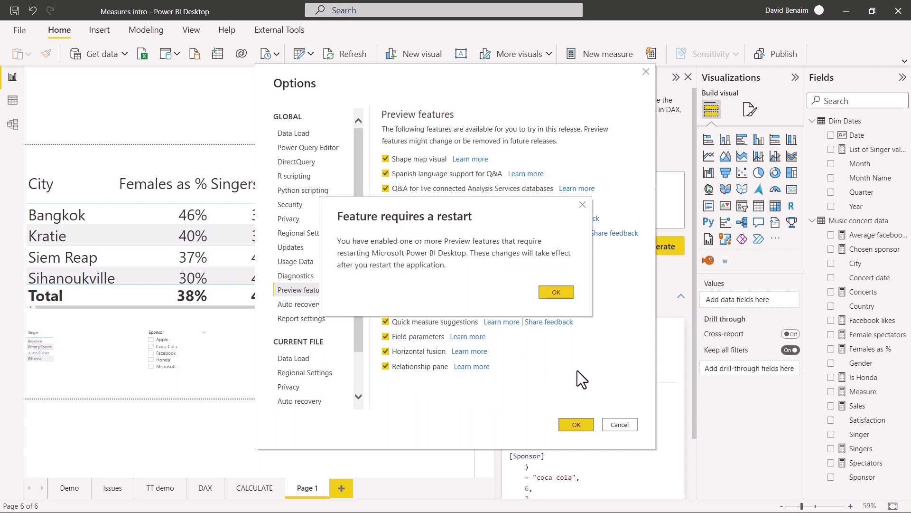
{"action": "left_click", "coordinate": [556, 292]}
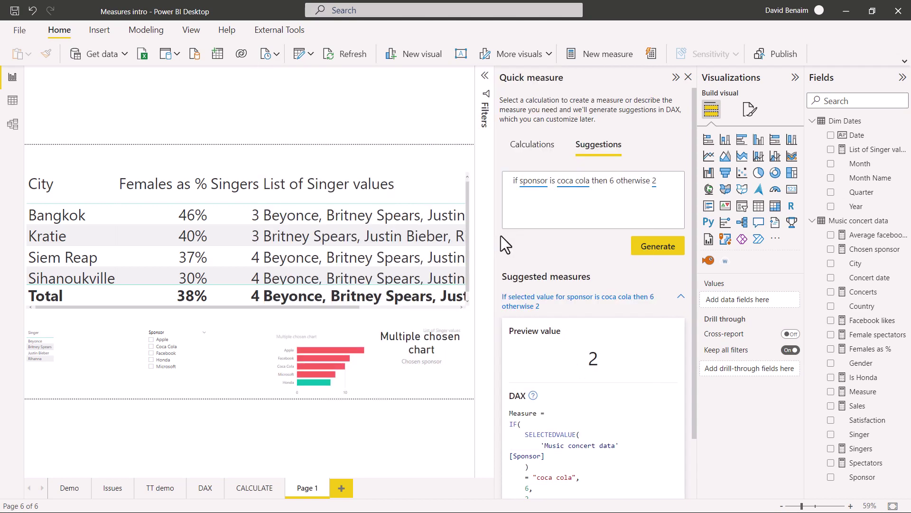
Step: Delete the coca cola description text and close the Quick measure pane
{"action": "triple_click", "coordinate": [591, 183]}
{"action": "key", "text": "BackSpace"}
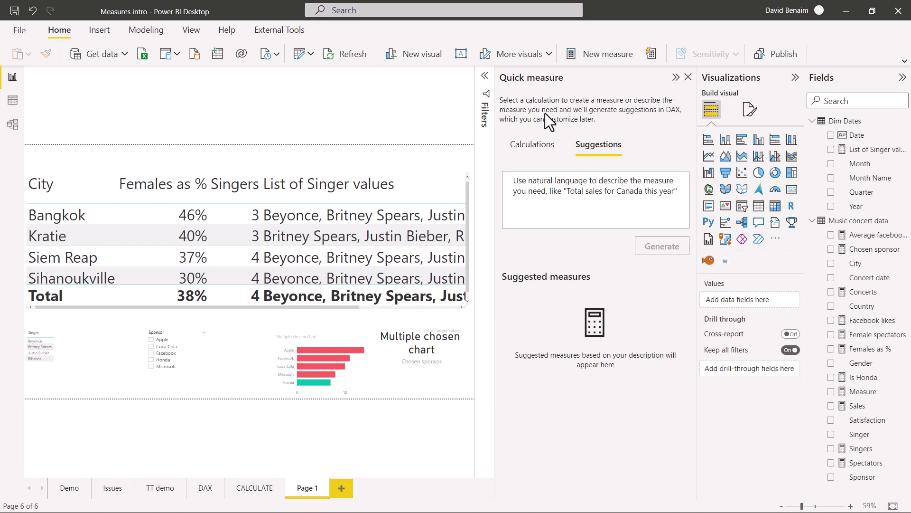
{"action": "left_click", "coordinate": [688, 78]}
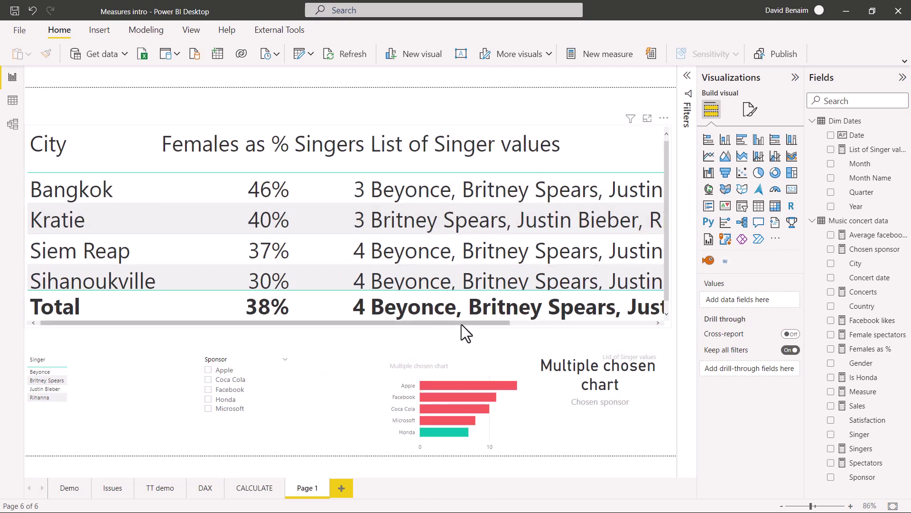
{"action": "left_click_drag", "start_coordinate": [462, 324], "coordinate": [169, 348]}
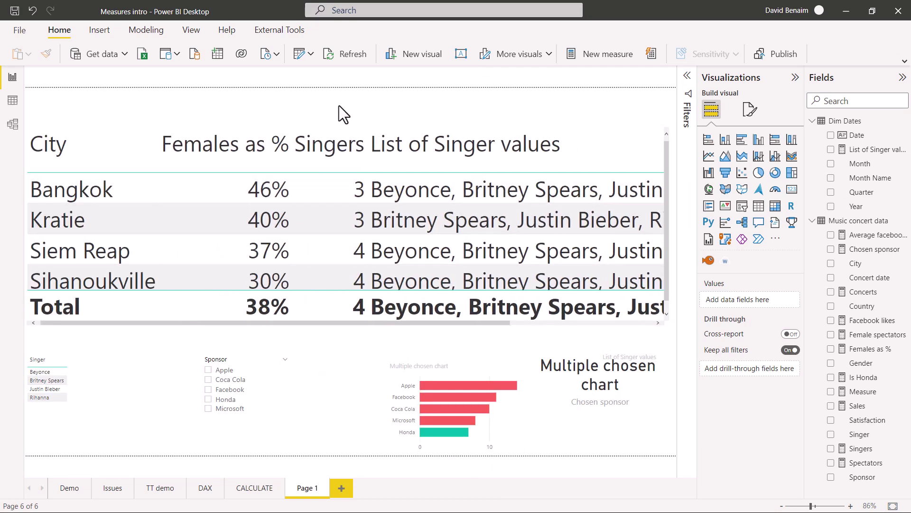